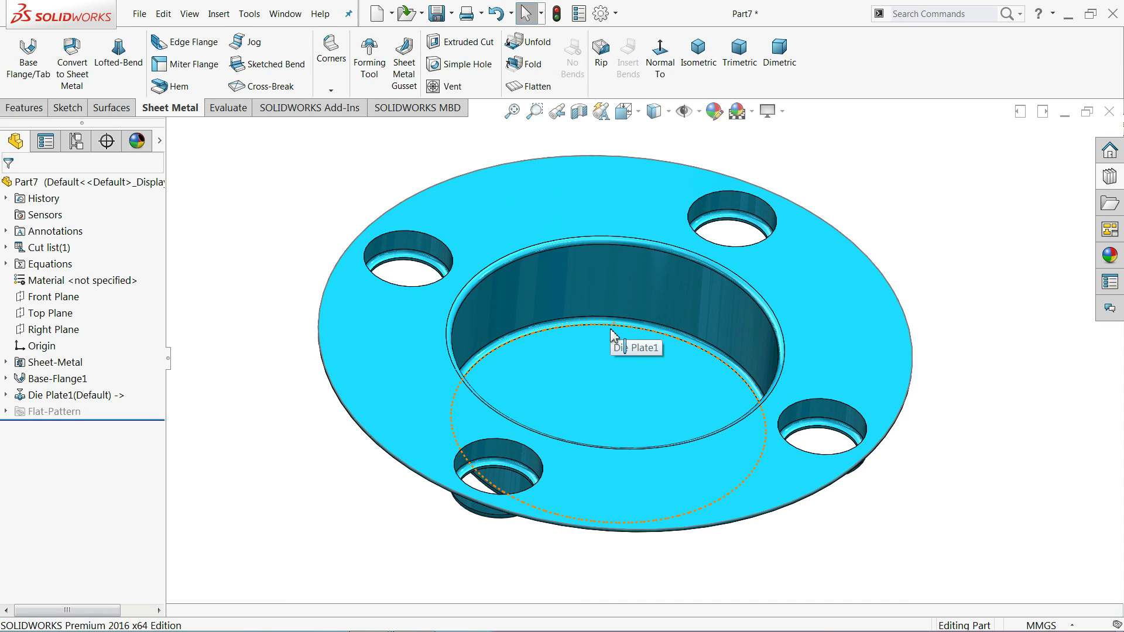
Step: Set aside the finished Part7 disk and bring Part6 up full-size, tilted to a three-quarter view
mouse_move(616, 328)
middle_mouse_down()
mouse_move(618, 292)
mouse_move(607, 342)
middle_mouse_up()
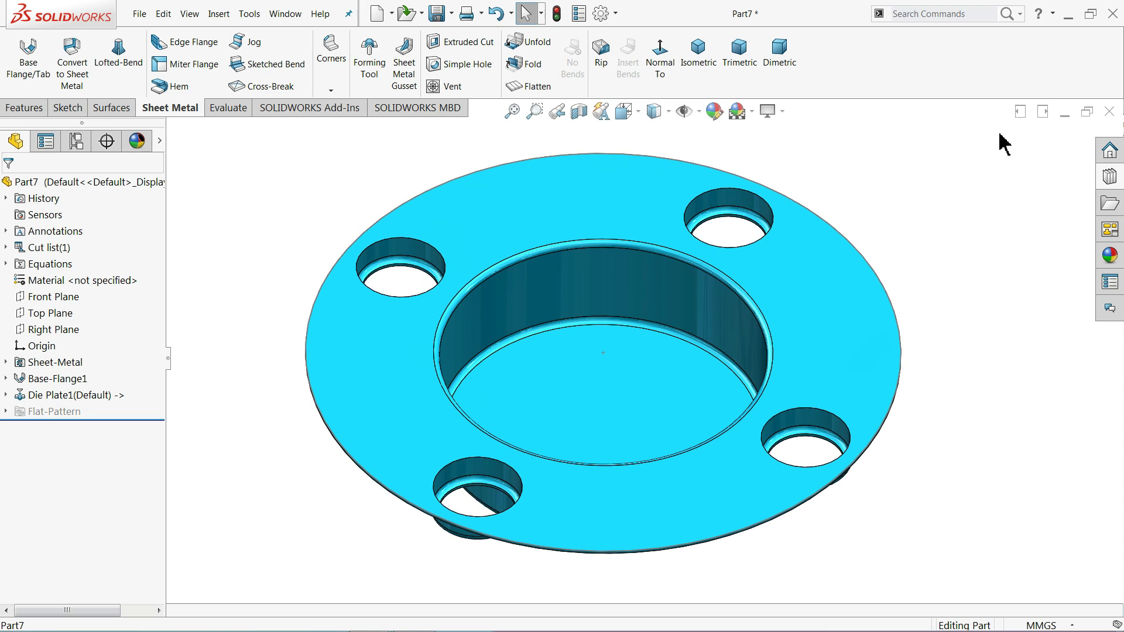
left_click(1064, 112)
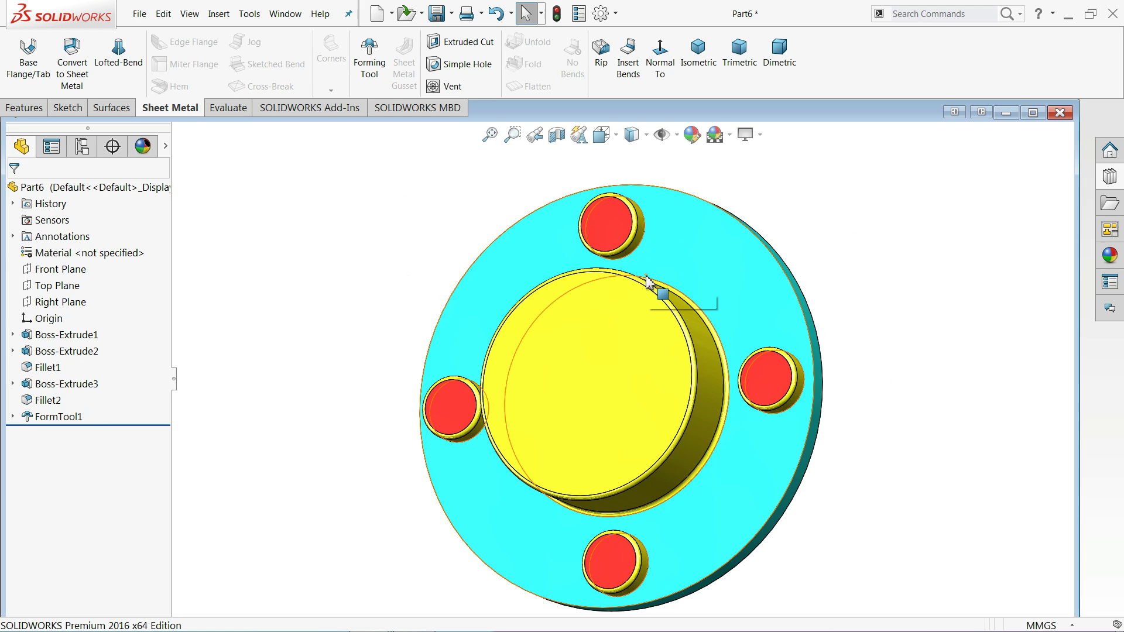
left_click(1033, 112)
scroll(720, 394, "up", 1)
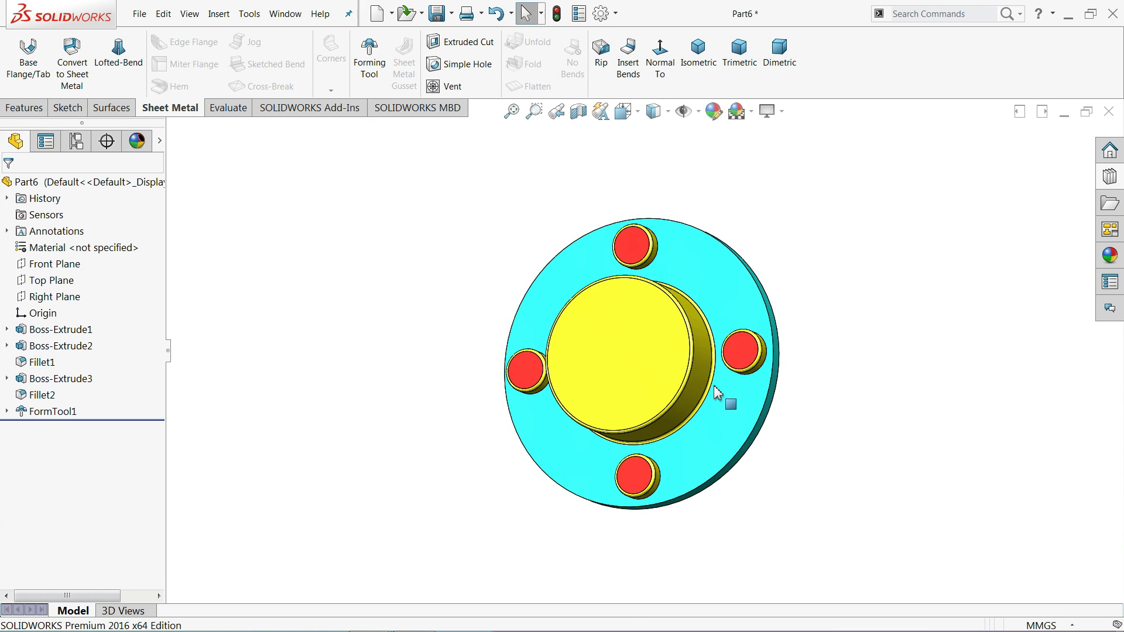
scroll(715, 391, "down", 2)
middle_click_drag(715, 392, 609, 421)
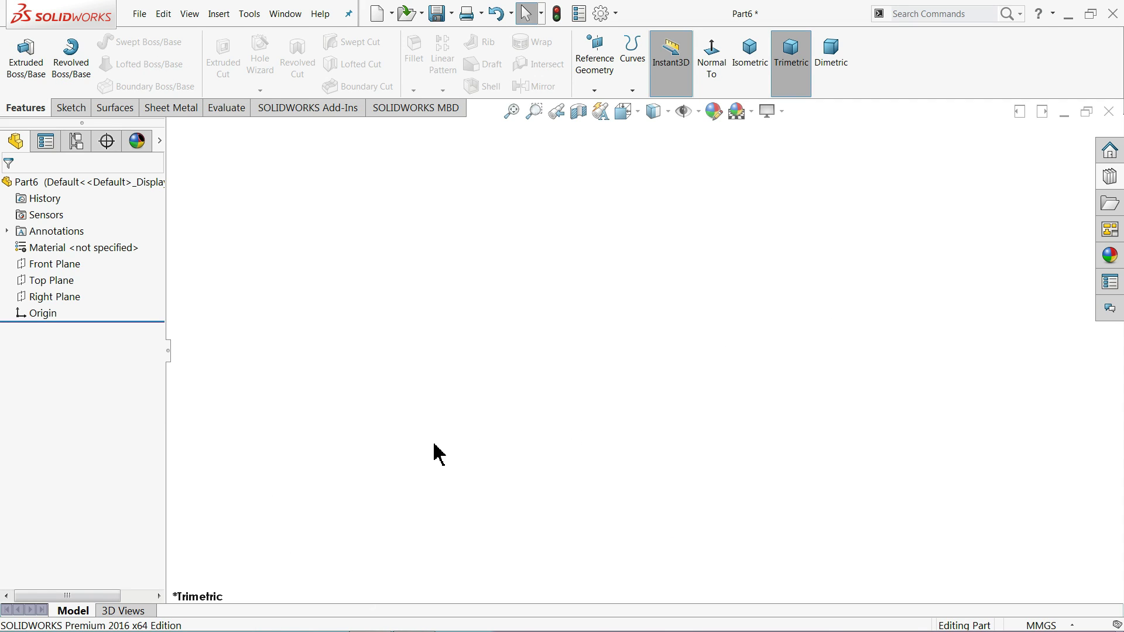
Step: Sketch a circle at the origin on the Top Plane, dimensioned to 200 mm diameter
left_click(50, 281)
left_click(55, 270)
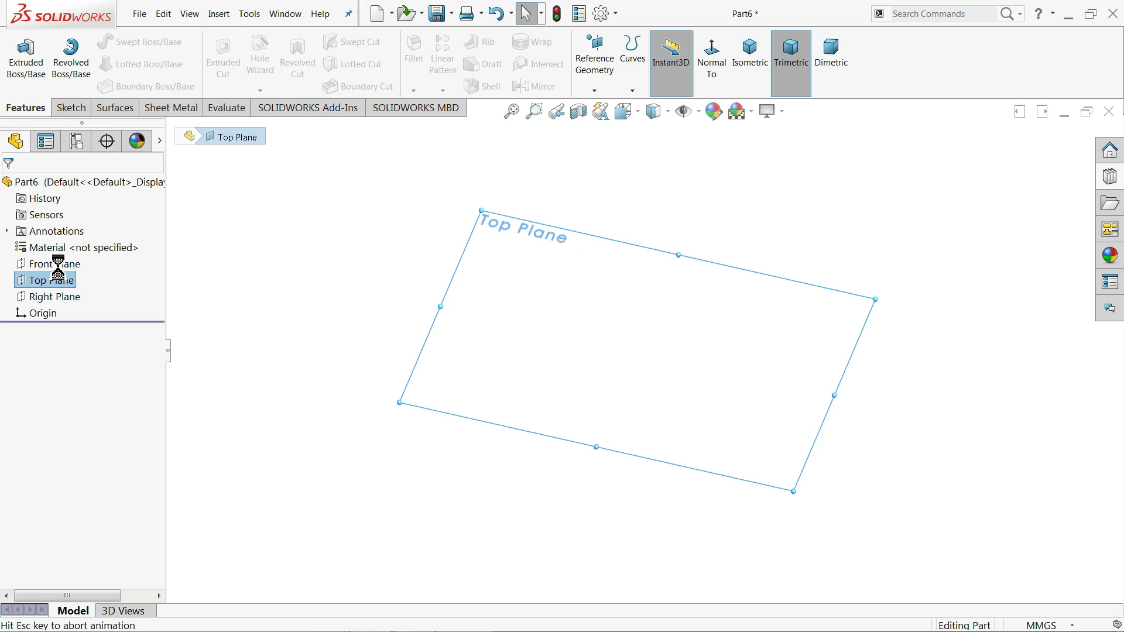
left_click(125, 41)
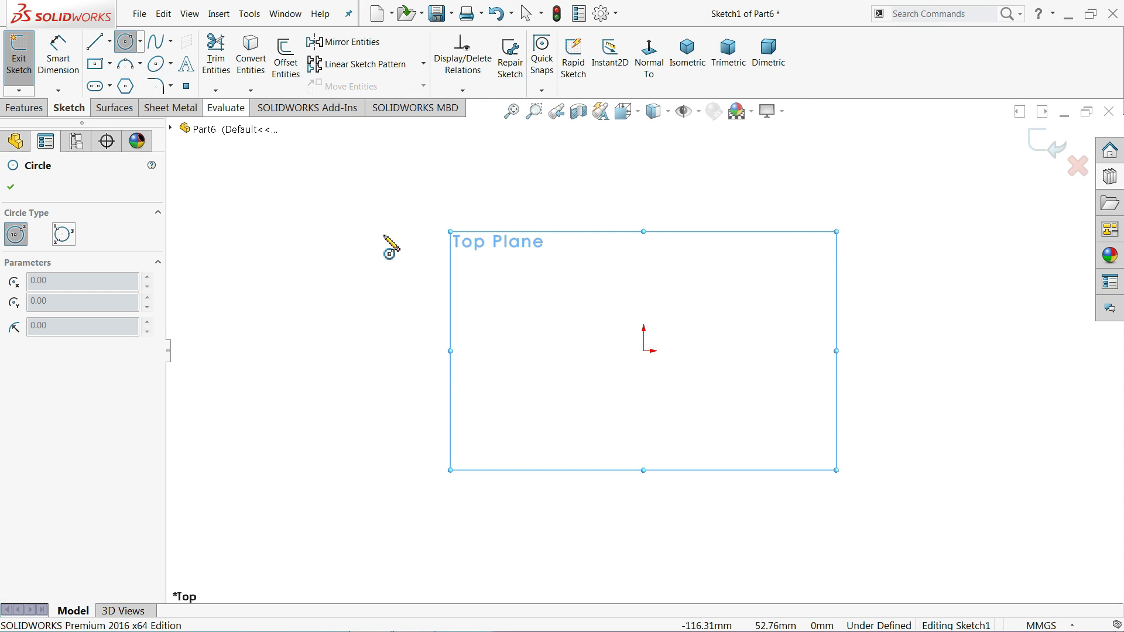
left_click(644, 351)
left_click(658, 156)
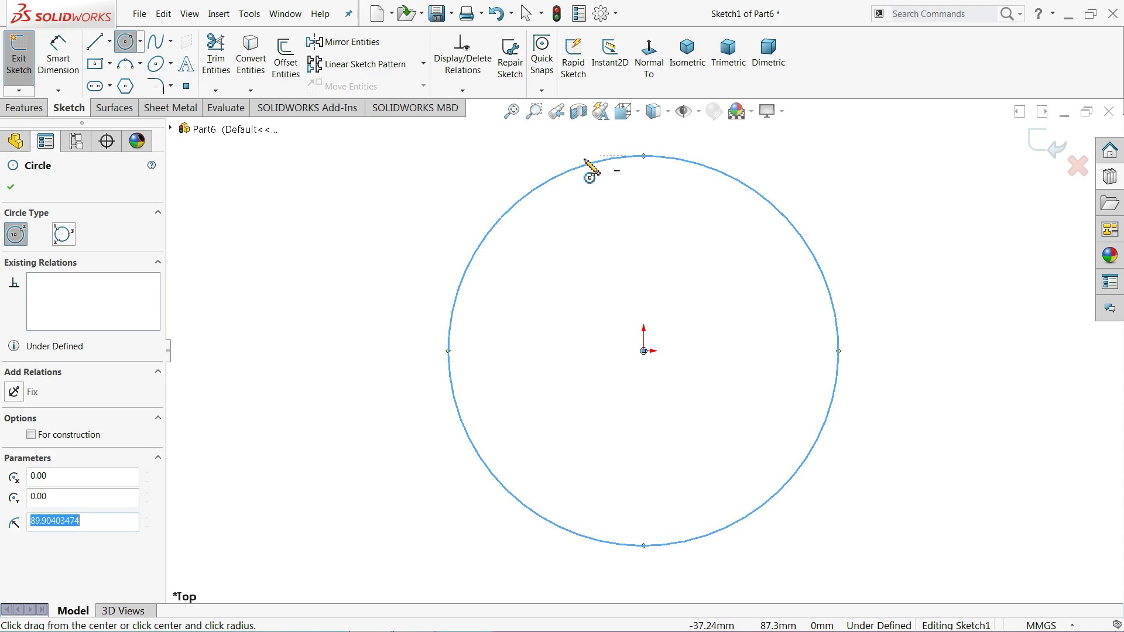
left_click(64, 71)
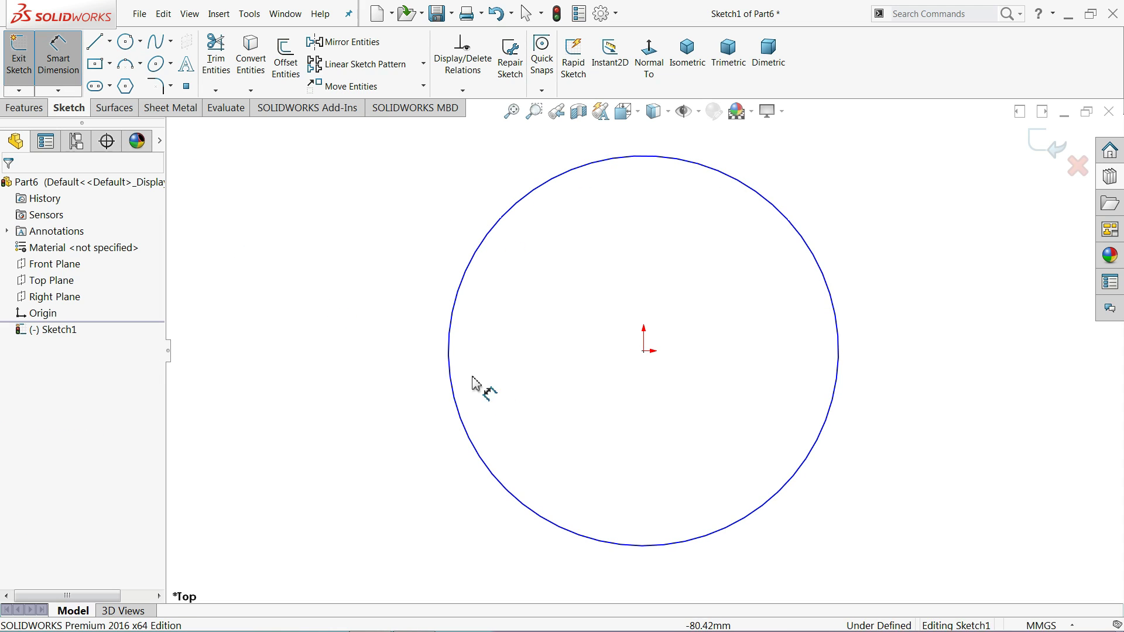
left_click(447, 372)
left_click(390, 371)
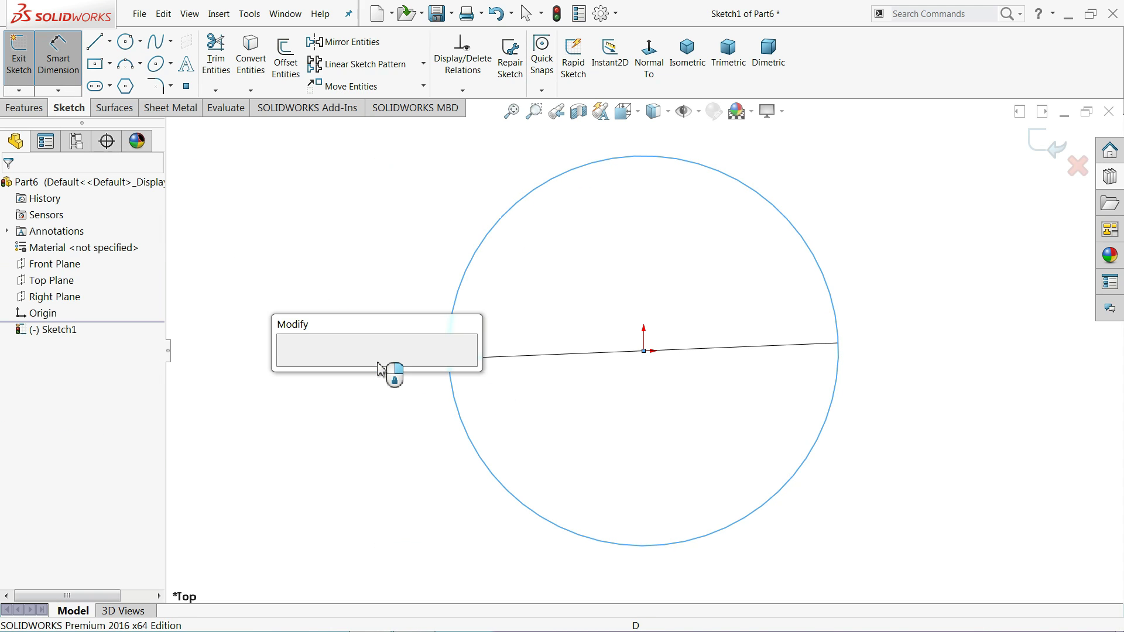
type("200")
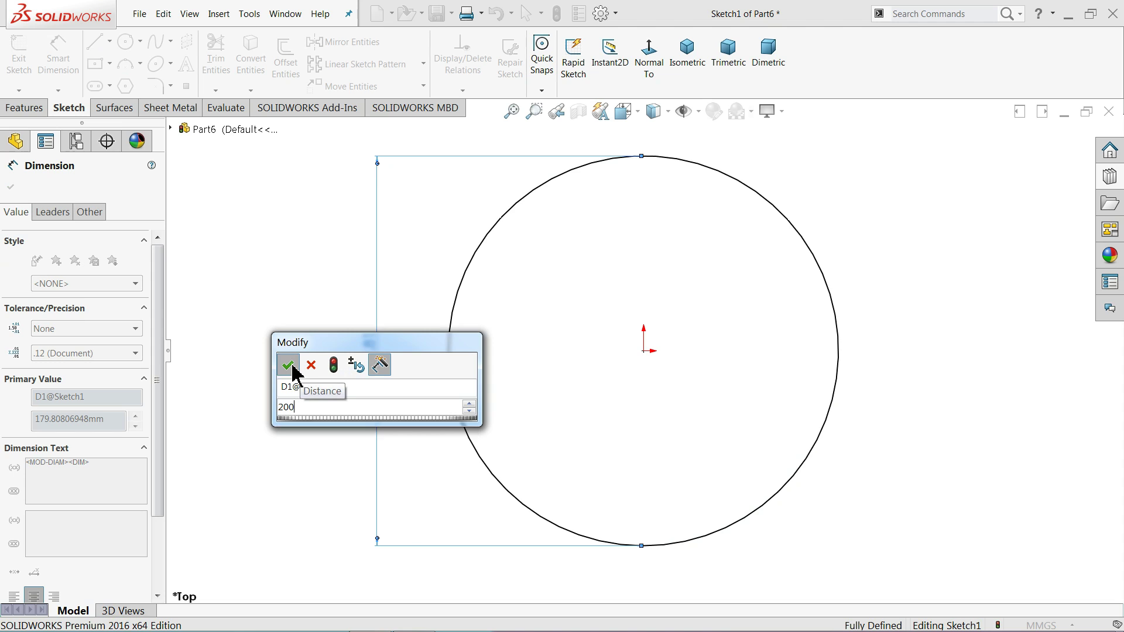
left_click(287, 366)
Step: Extrude the circle blind 10 mm into a flat disk
left_click(23, 107)
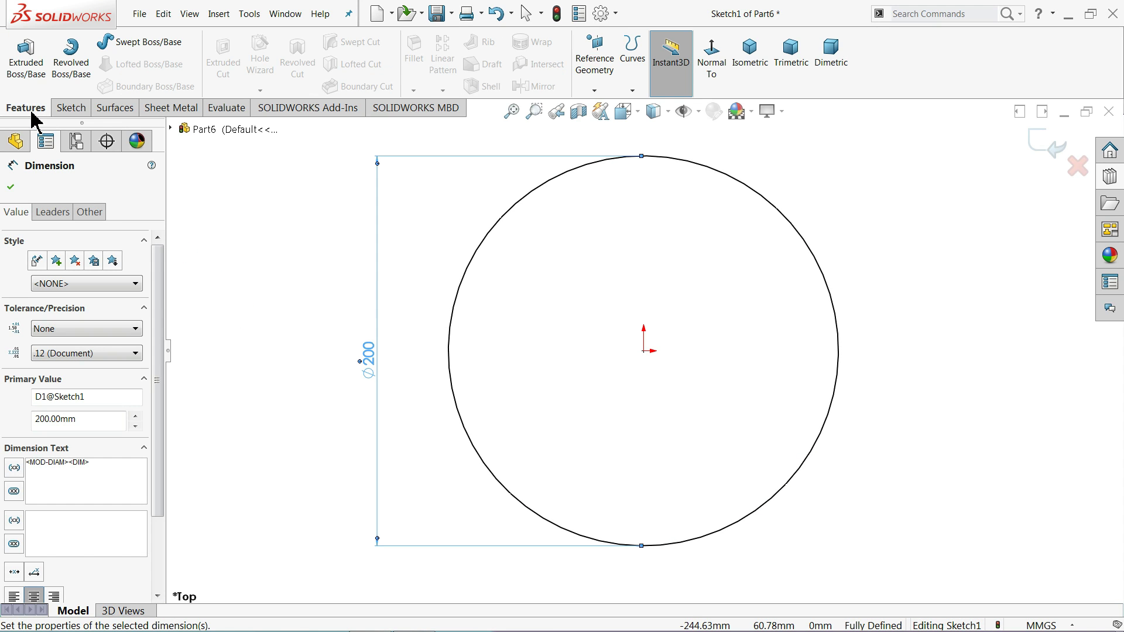
left_click(26, 58)
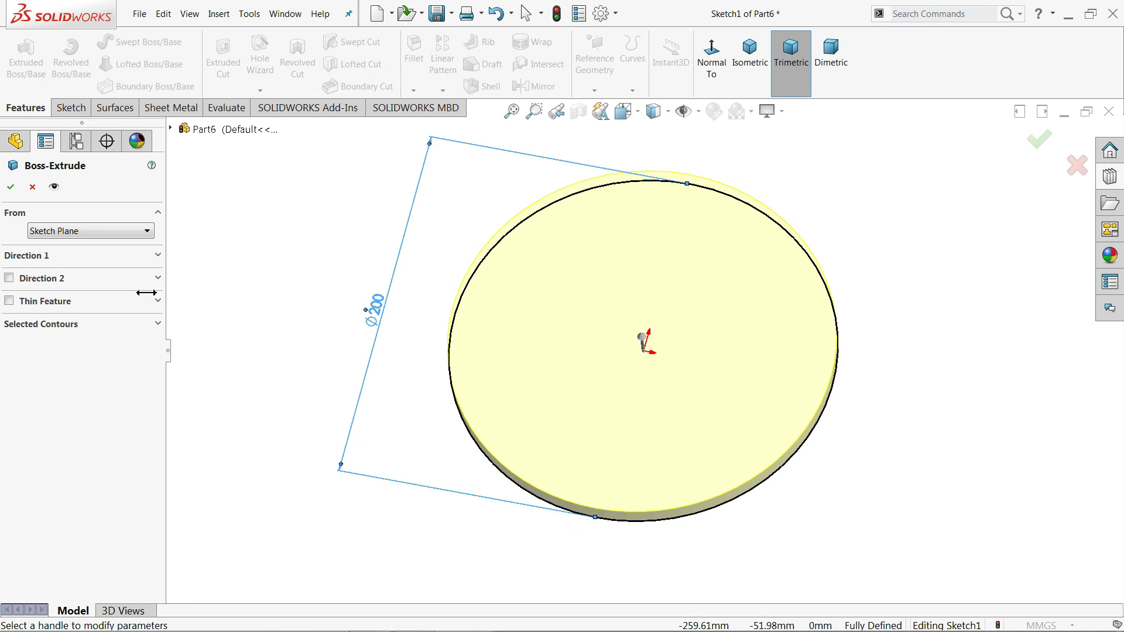
left_click(158, 256)
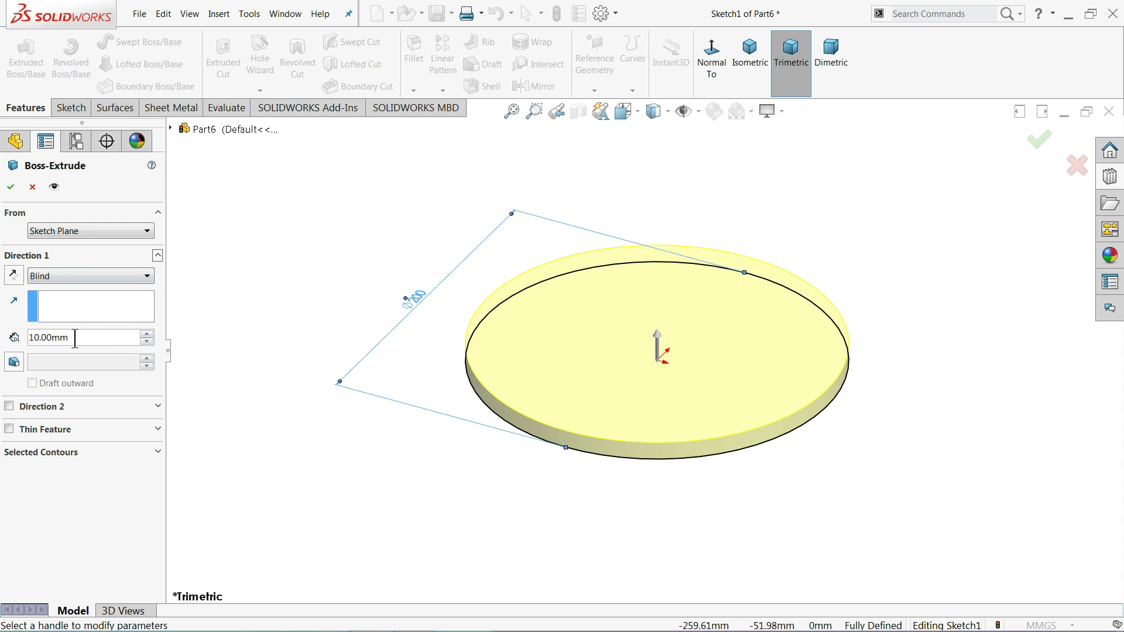
left_click(11, 187)
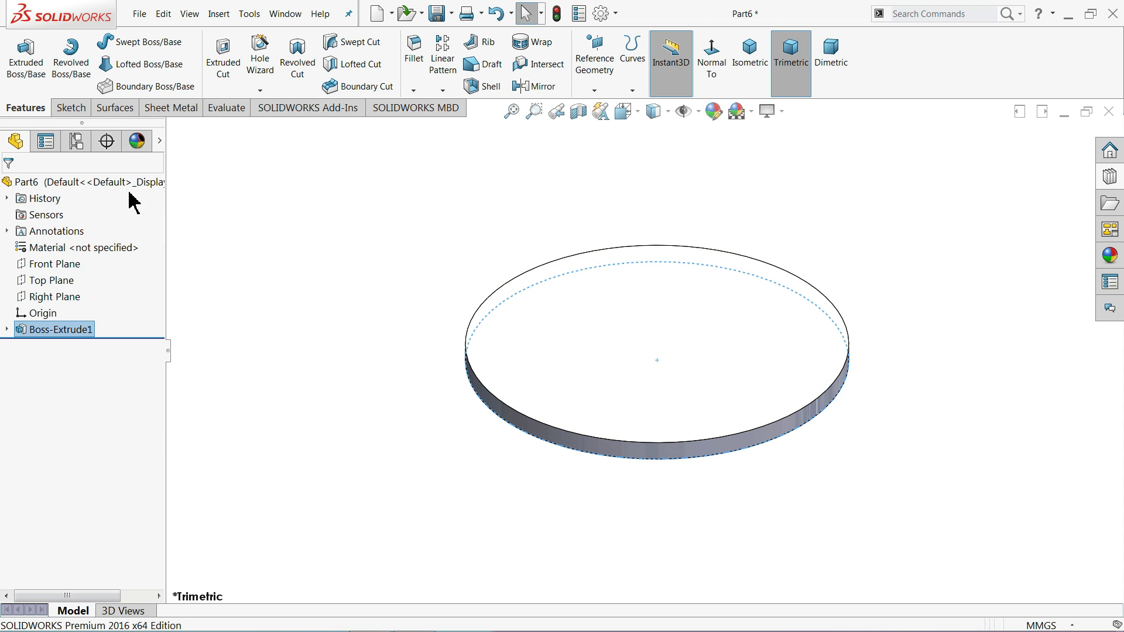
Step: Colour the part cyan, then apply the plain 'color' appearance from the Appearances library
left_click(126, 182)
left_click(725, 117)
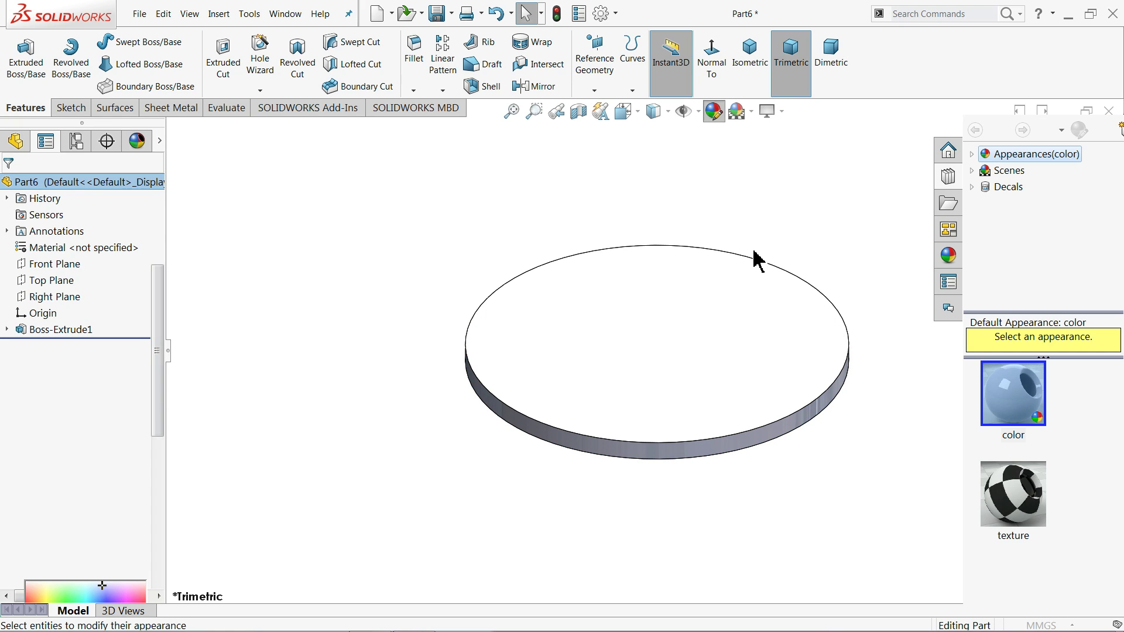
scroll(162, 449, "down", 3)
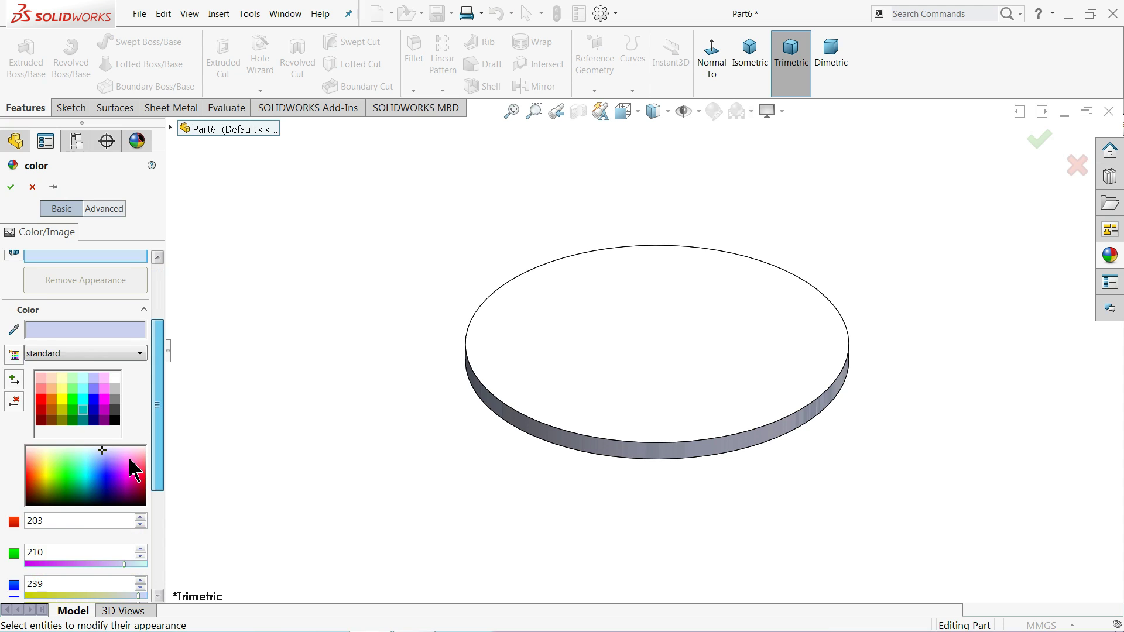
left_click(83, 409)
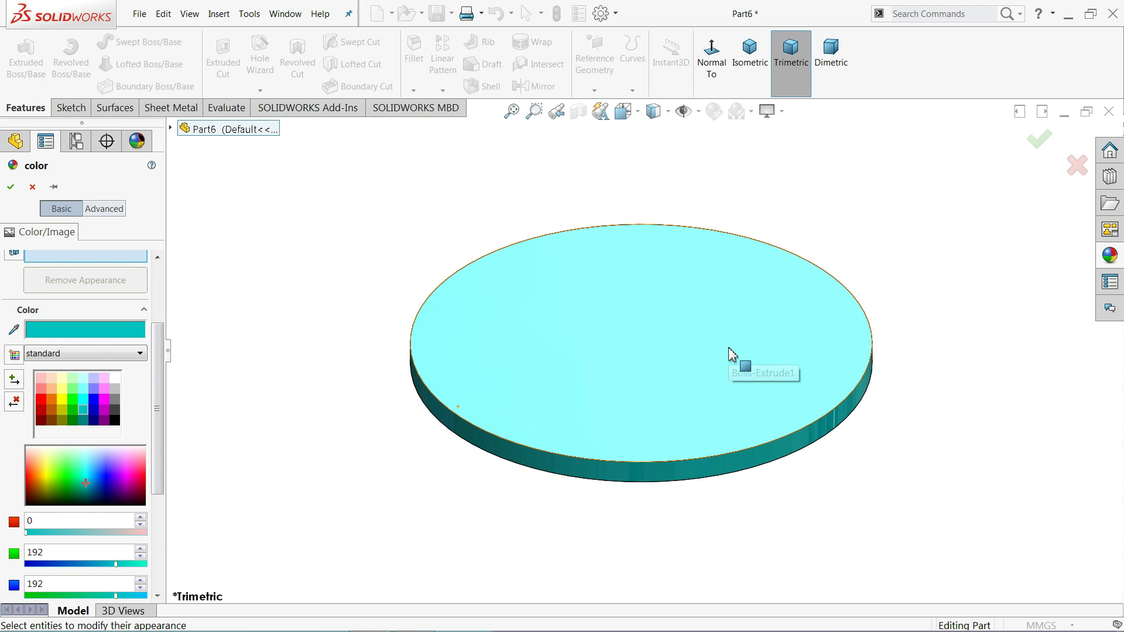
middle_click_drag(735, 359, 700, 379)
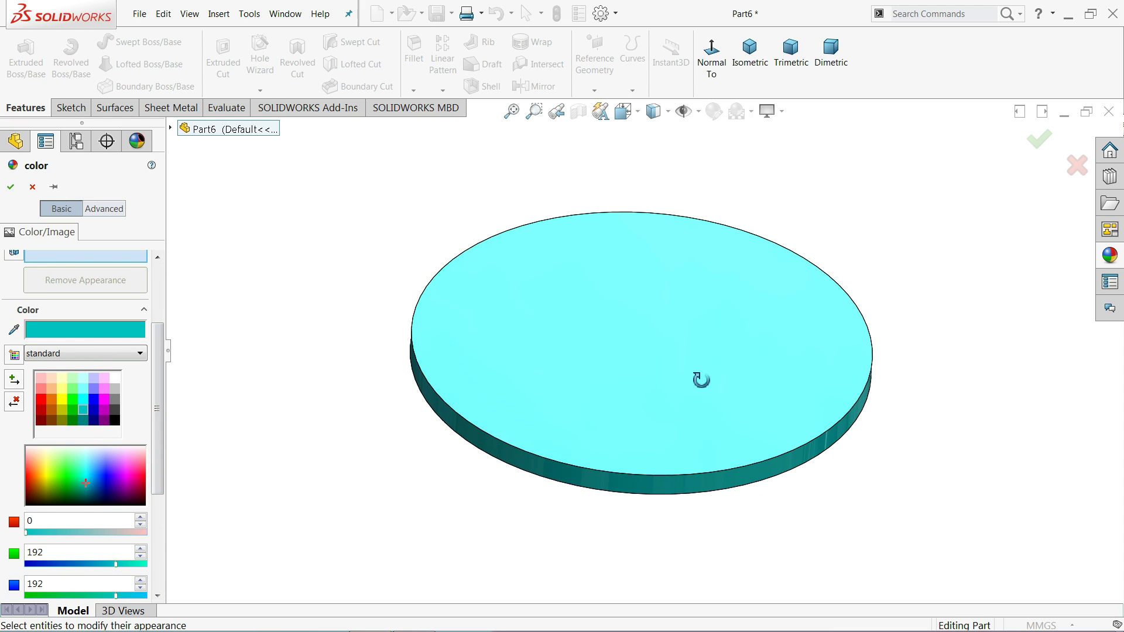
left_click(10, 188)
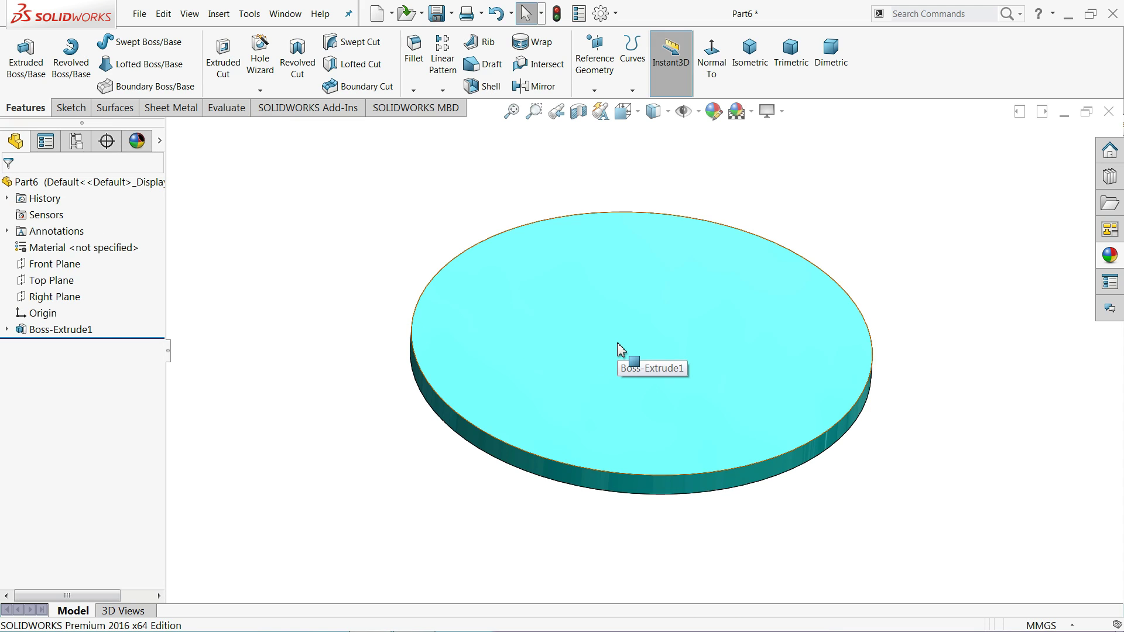
left_click(1110, 258)
left_click_drag(1031, 379, 690, 357)
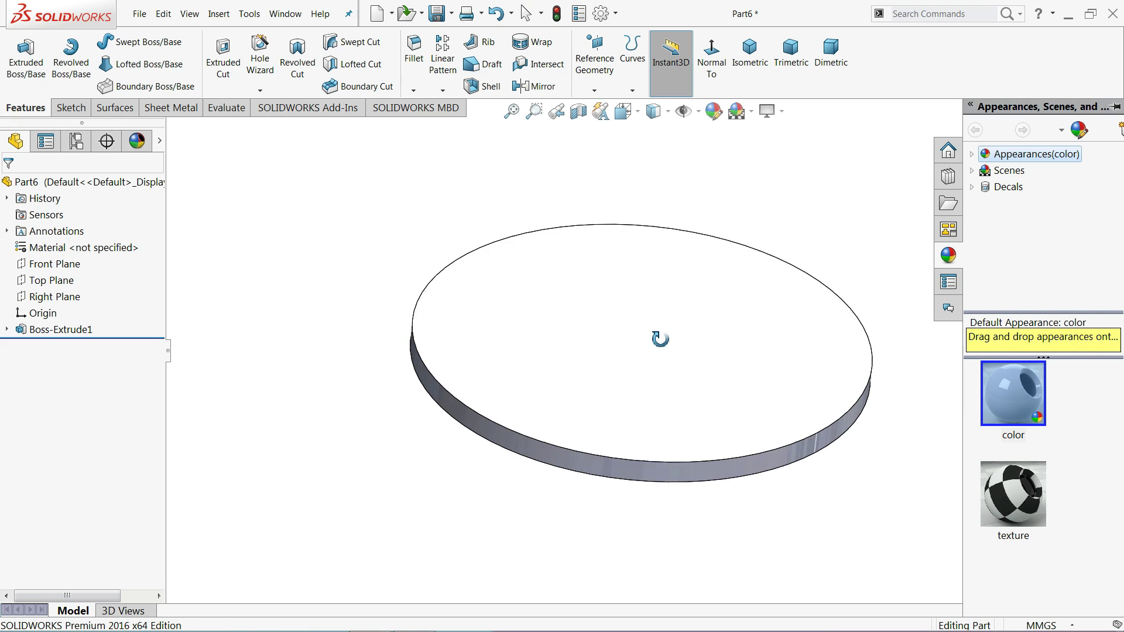
Step: Start a sketch on the disk's top face with a construction circle centred on the origin
left_click(604, 340)
left_click(658, 297)
left_click(649, 61)
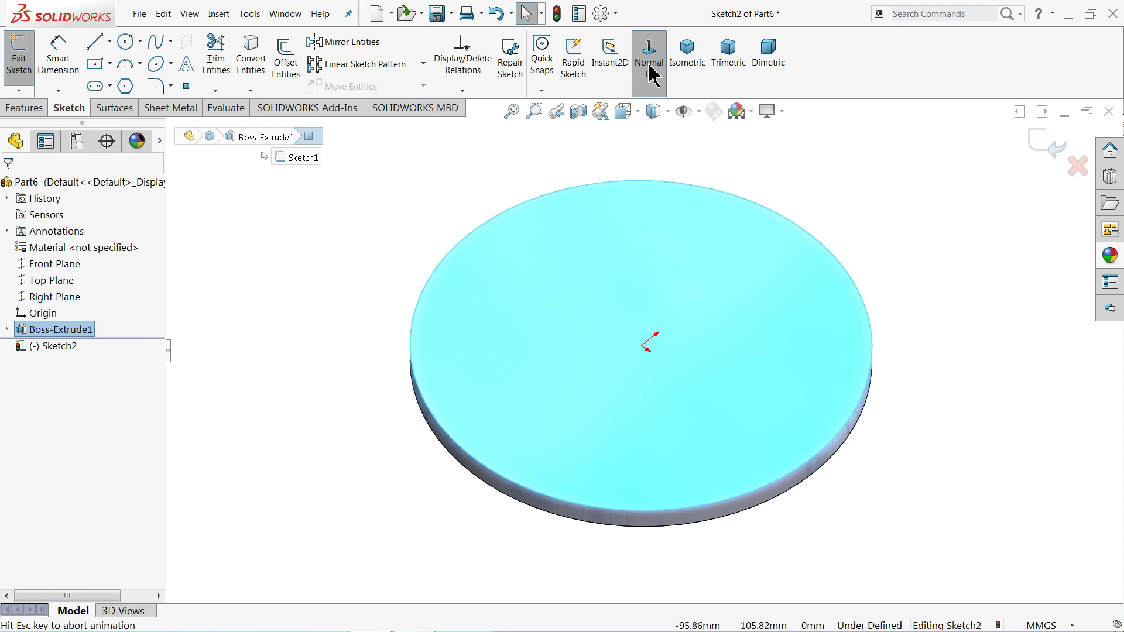
left_click(126, 42)
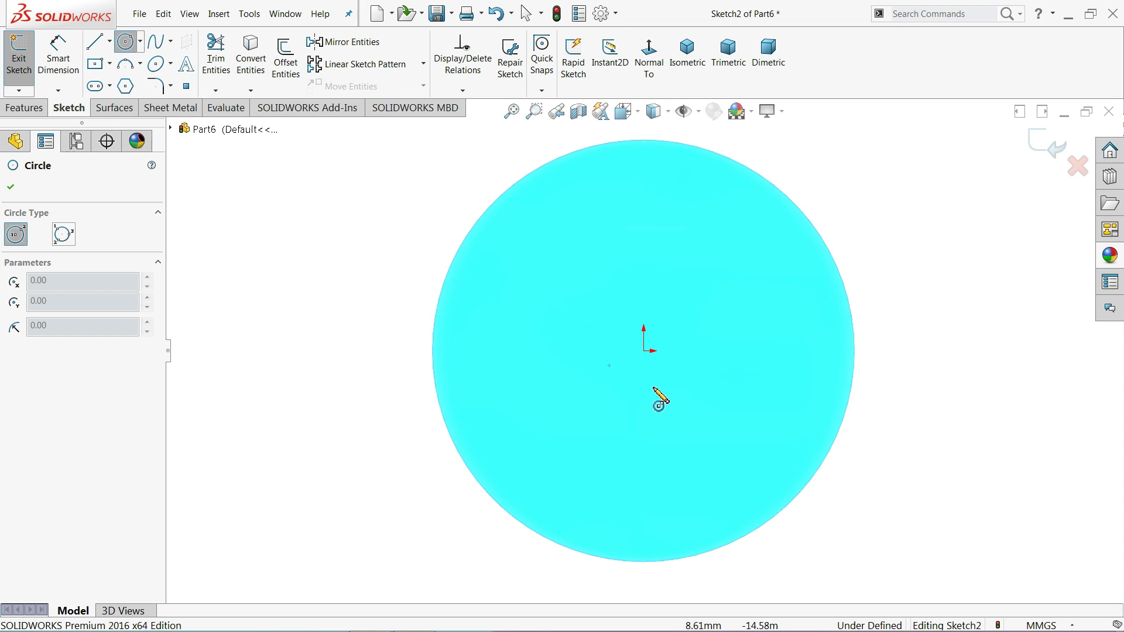
left_click(644, 352)
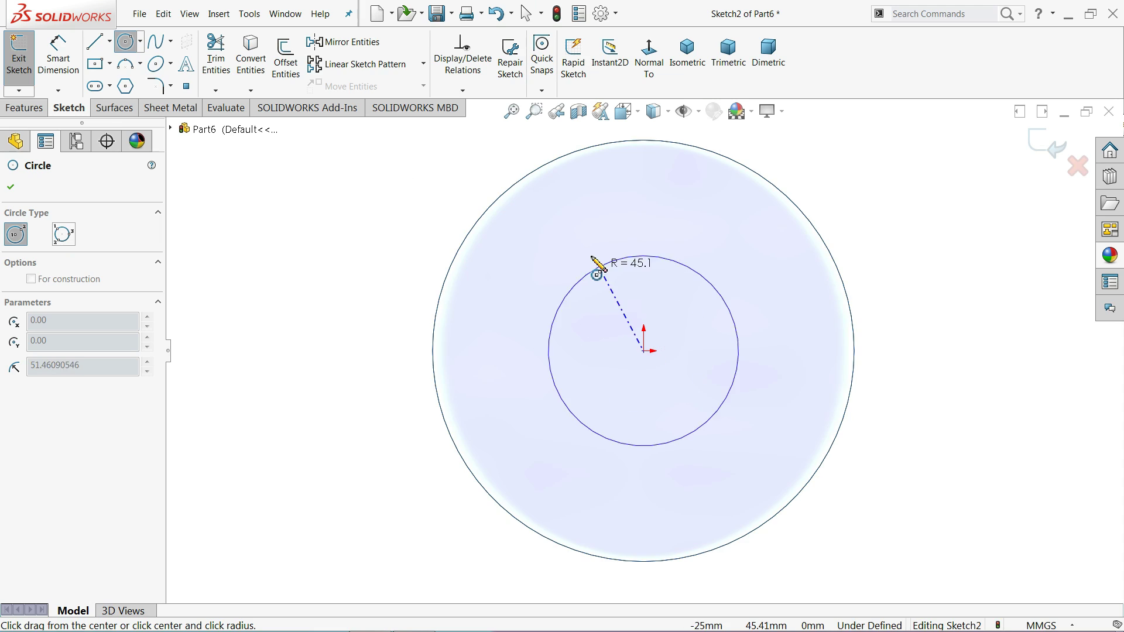
left_click(563, 210)
left_click(91, 437)
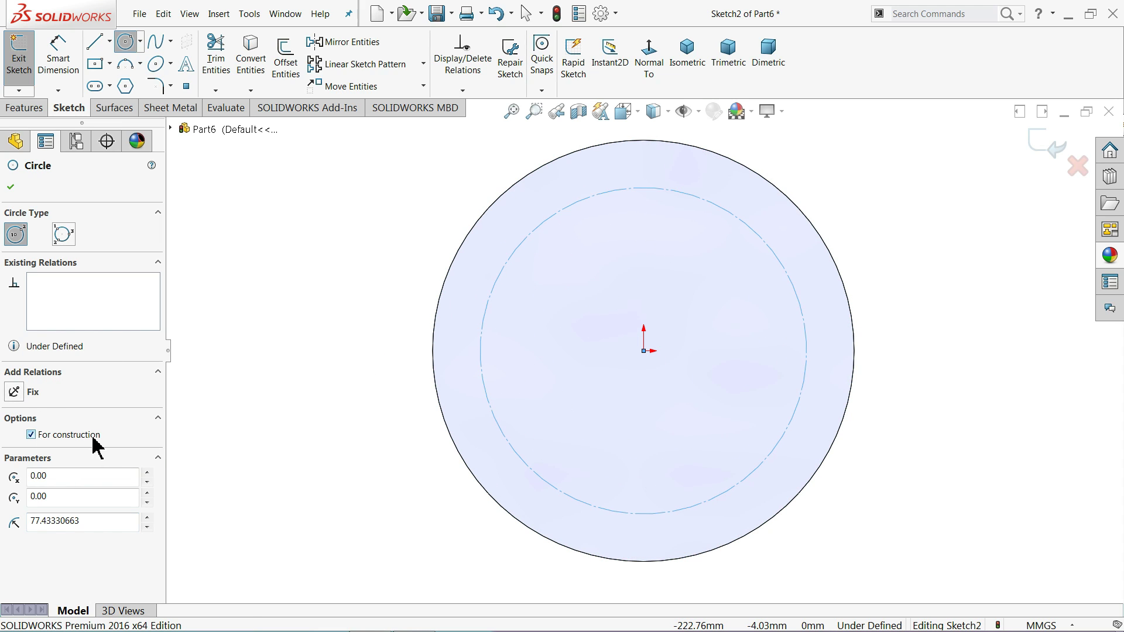
left_click(11, 187)
Step: Draw a small circle on the construction circle's top point
left_click(125, 42)
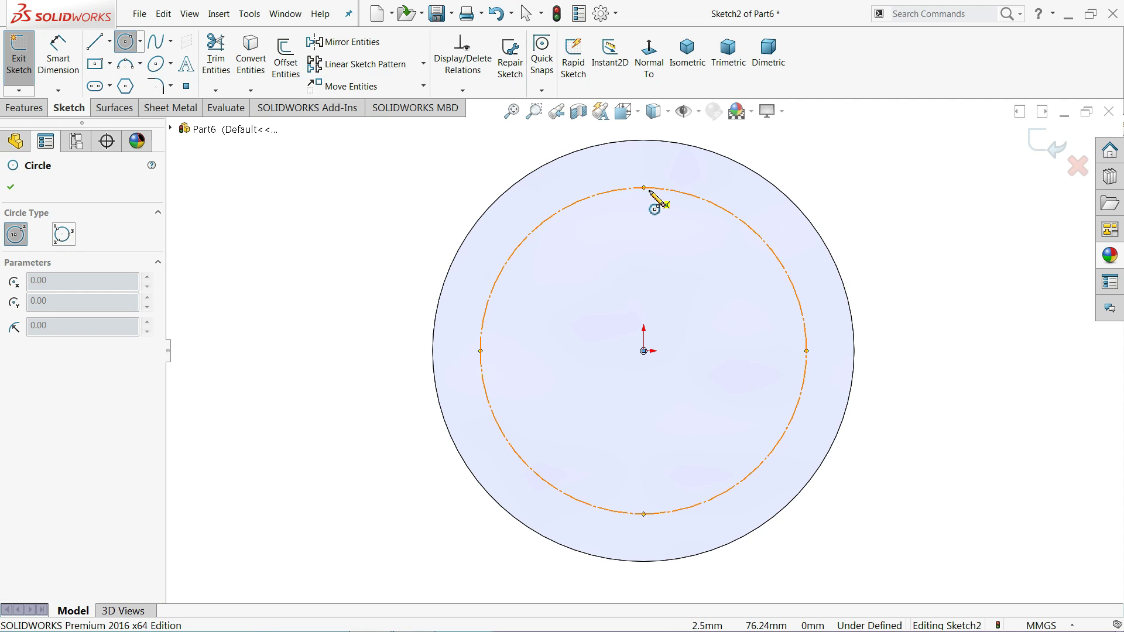
left_click_drag(644, 187, 676, 187)
right_click(410, 199)
left_click(416, 197)
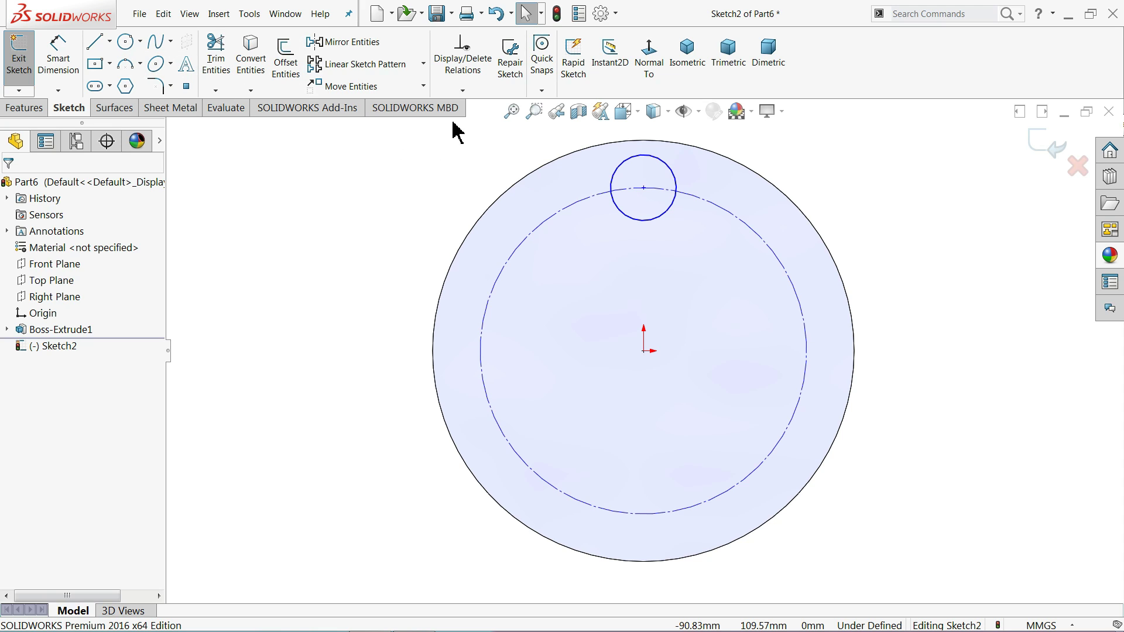
Step: Dimension the construction circle to 160 mm and the small circle to 30 mm
left_click(58, 58)
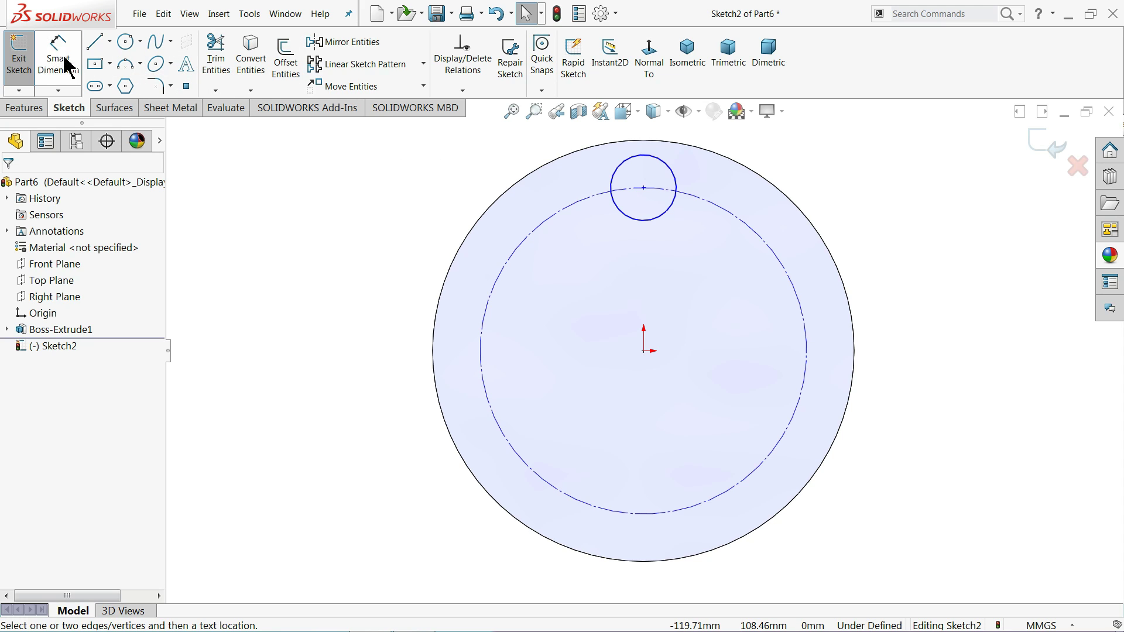
left_click(806, 328)
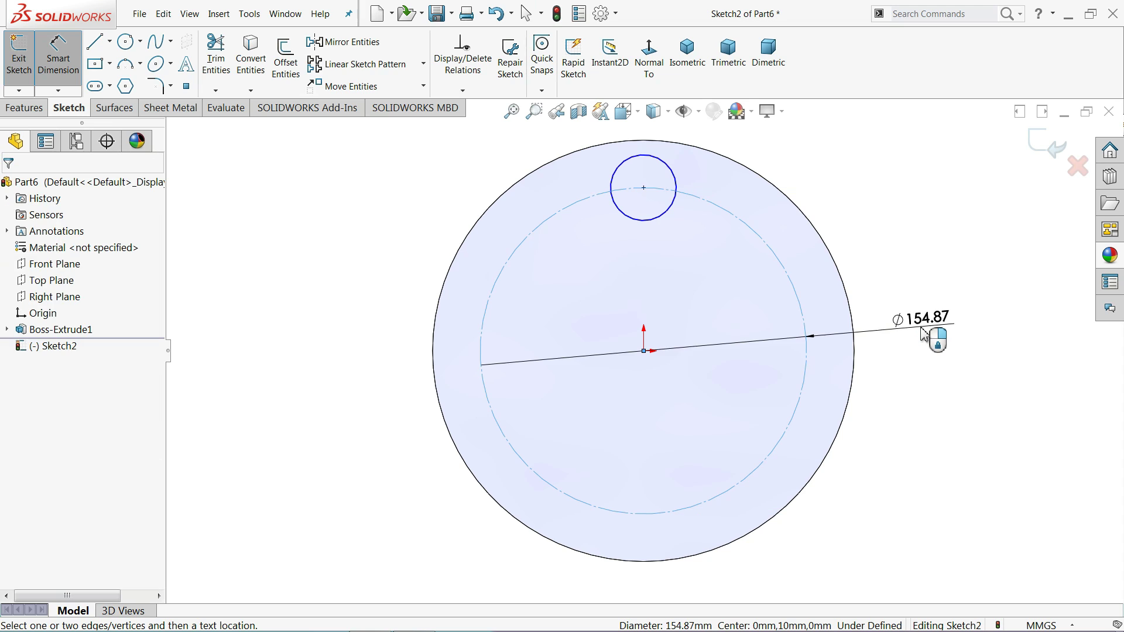
left_click(925, 334)
key("Return")
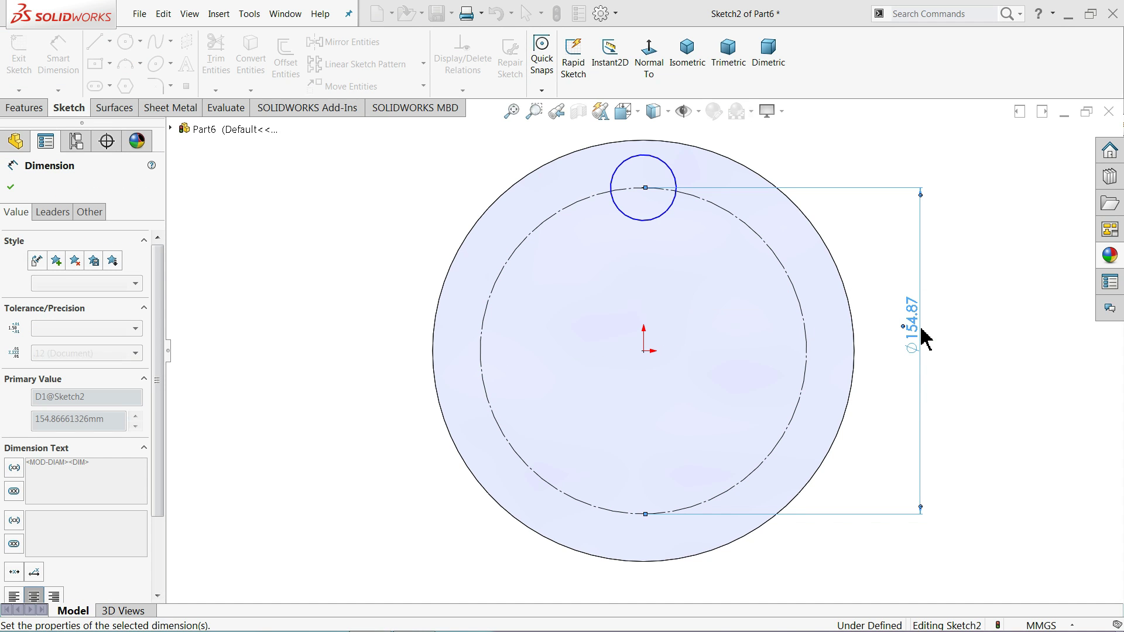
left_click(647, 215)
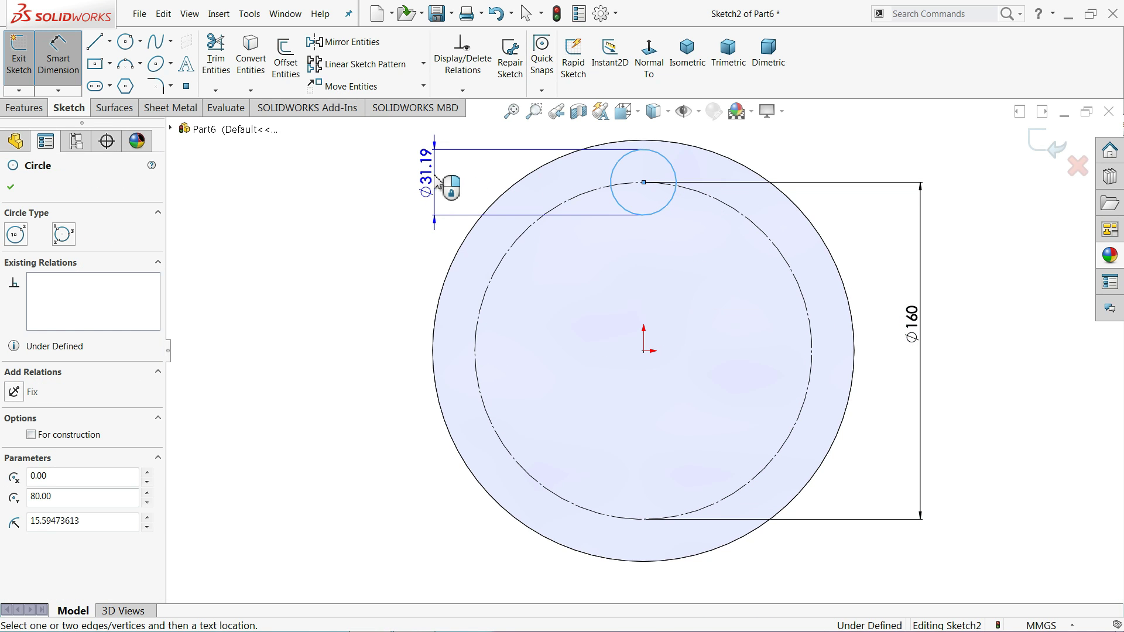
left_click(436, 184)
key("Return")
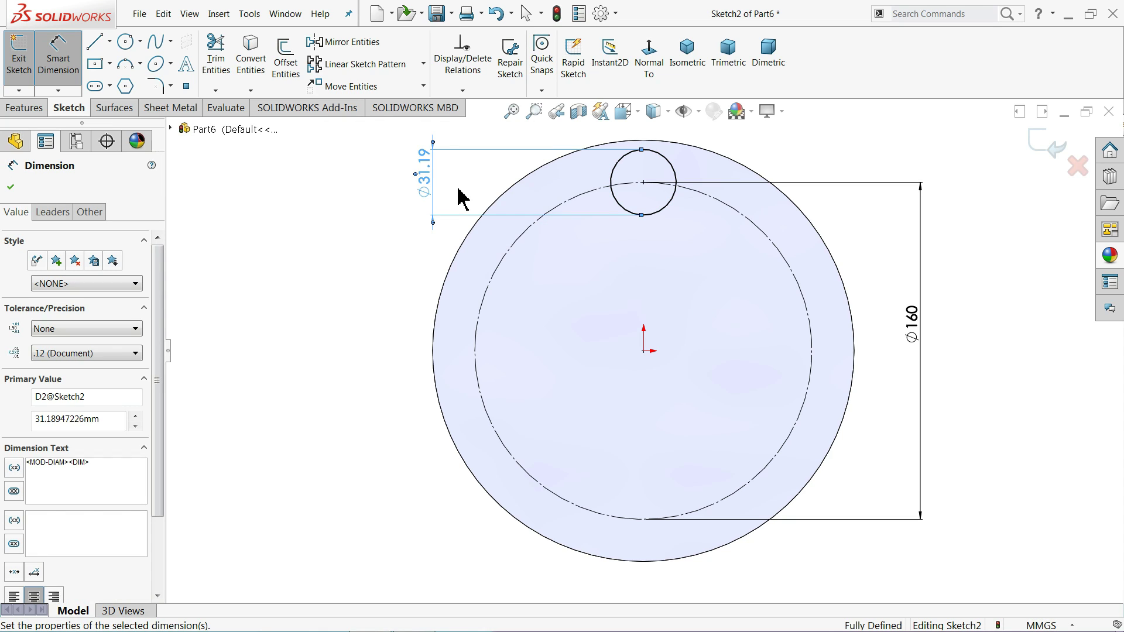
left_click(423, 63)
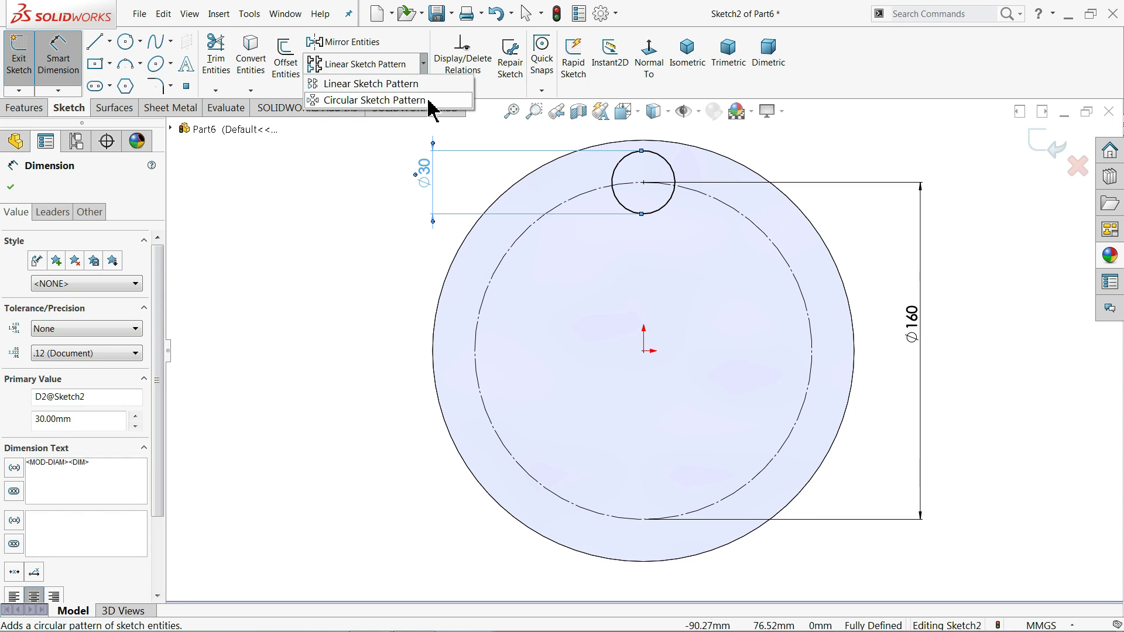
Step: Pattern the 30 mm circle into 4 equally spaced copies over 360°
left_click(429, 101)
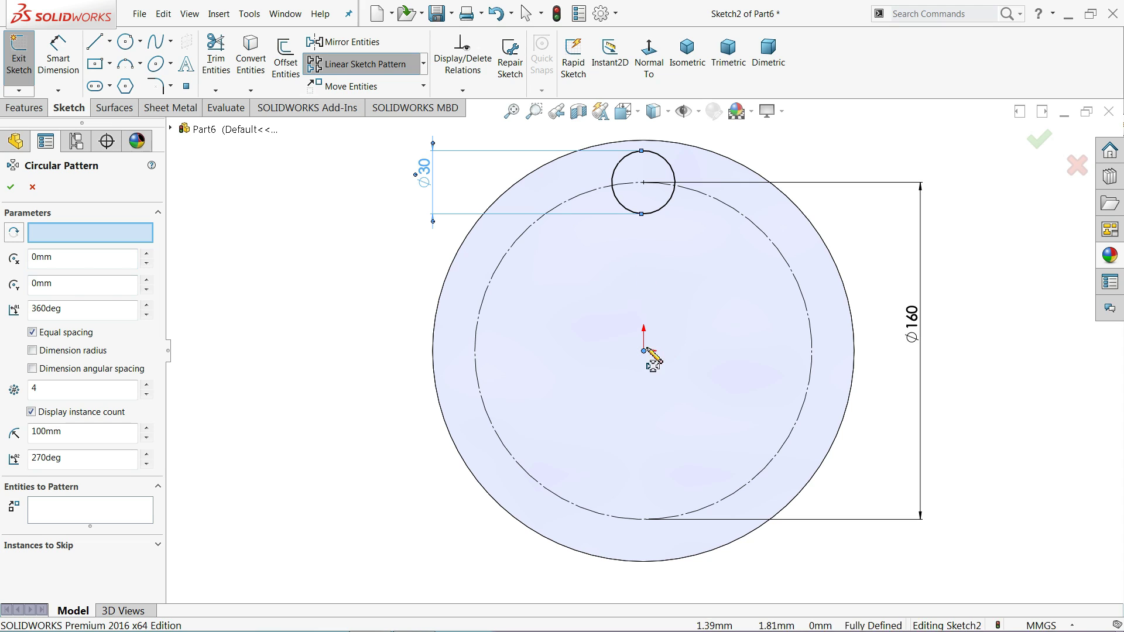
left_click(85, 513)
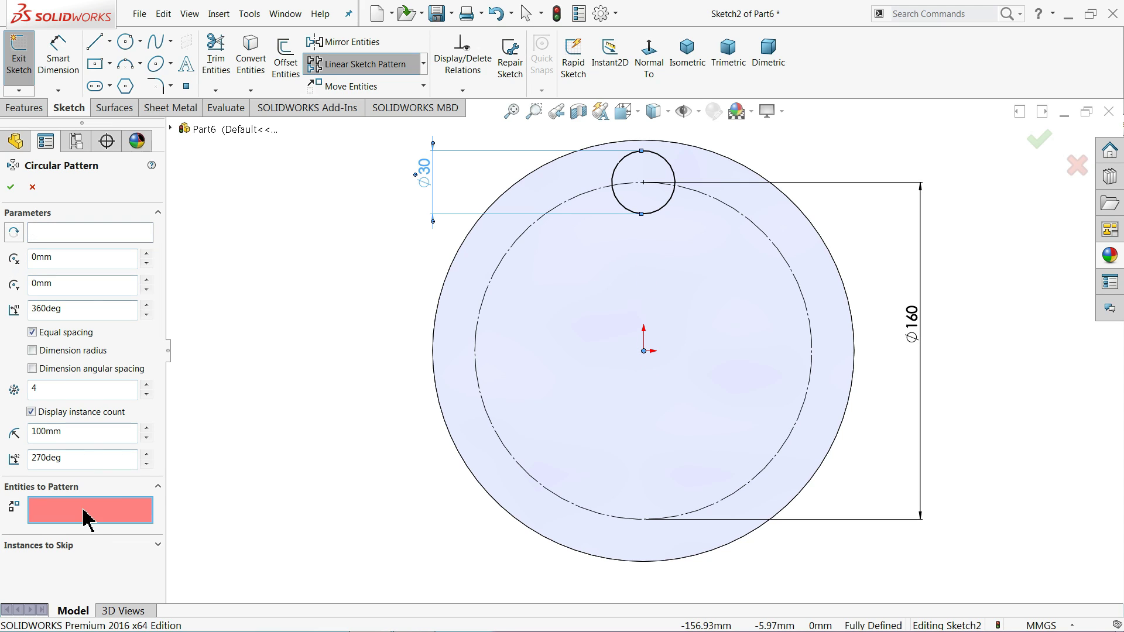
left_click(626, 210)
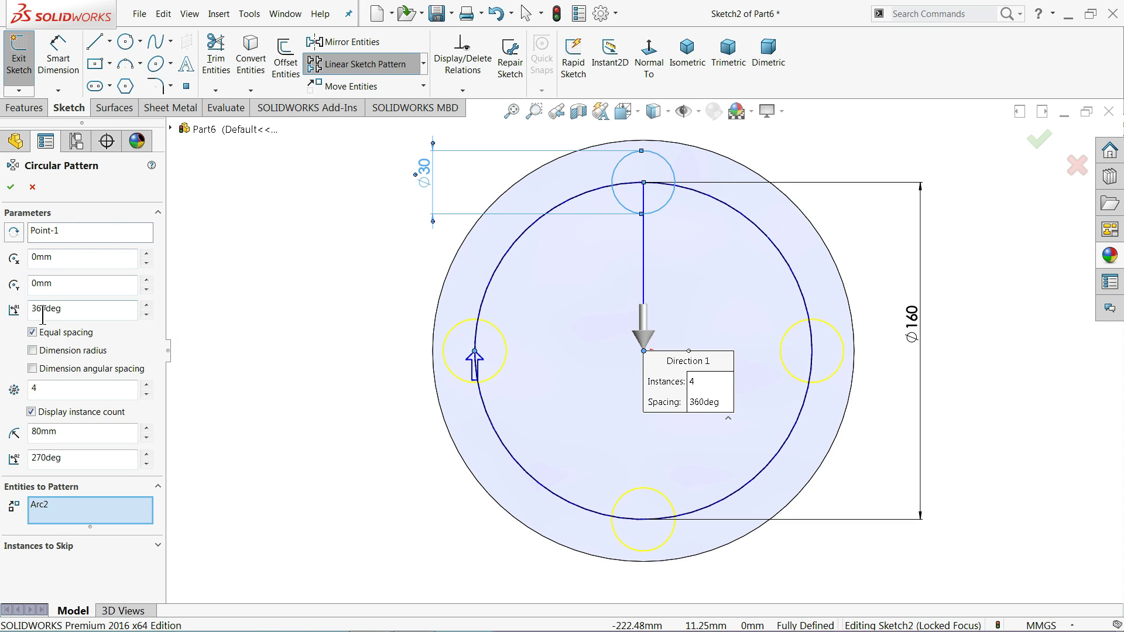
left_click(11, 187)
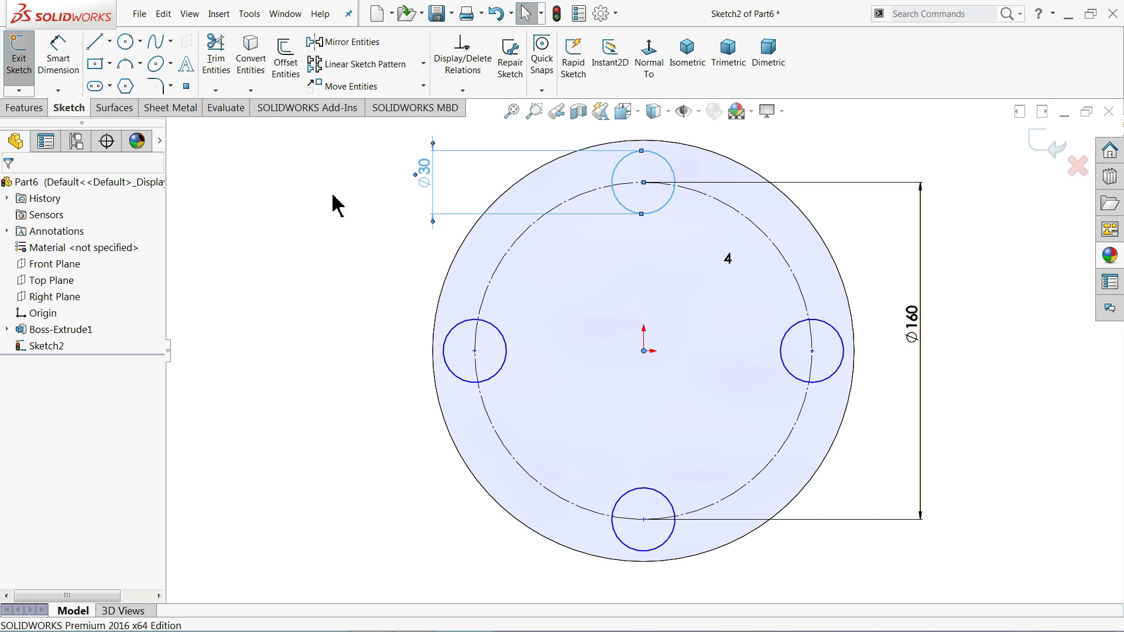
Step: Fully define the sketch automatically, then extrude the four circles 10 mm as bosses
left_click(462, 90)
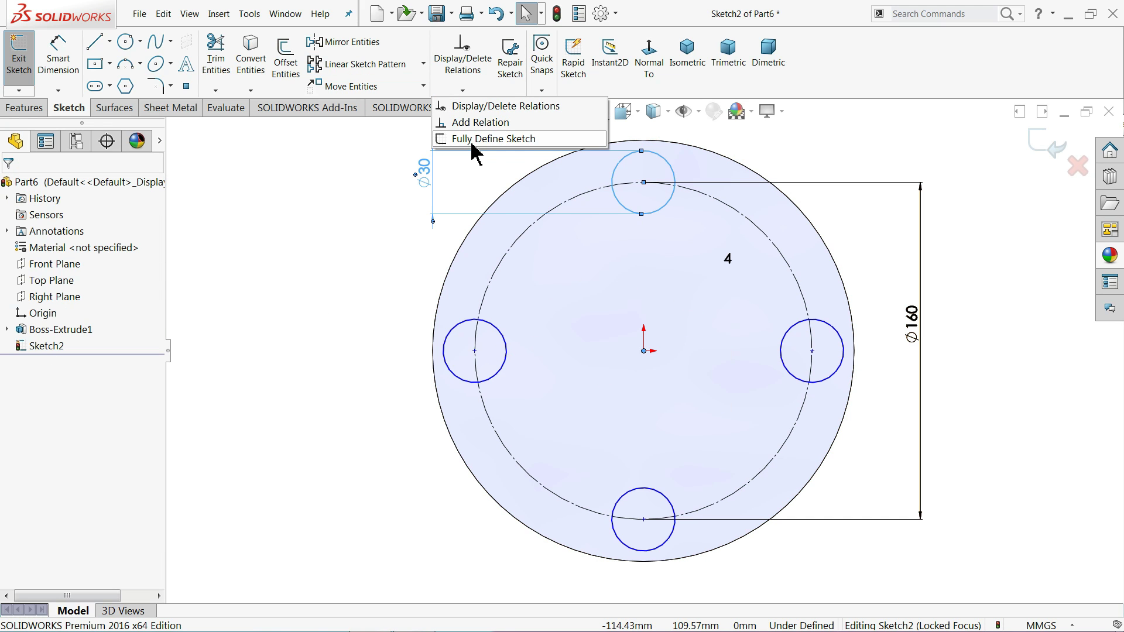
left_click(472, 141)
left_click(82, 269)
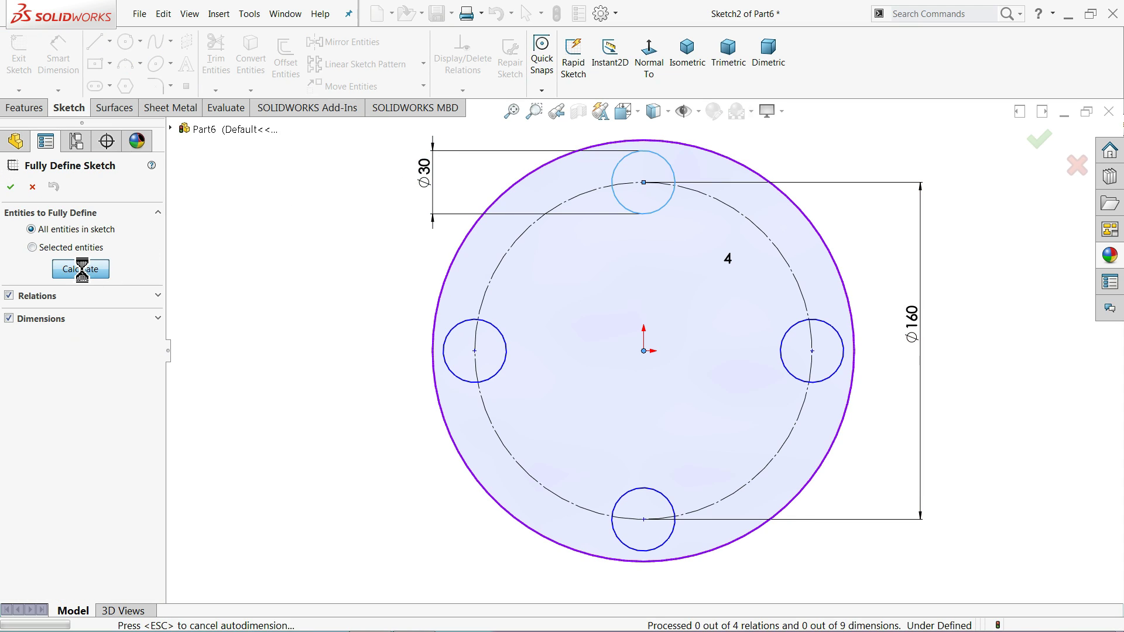
left_click(11, 189)
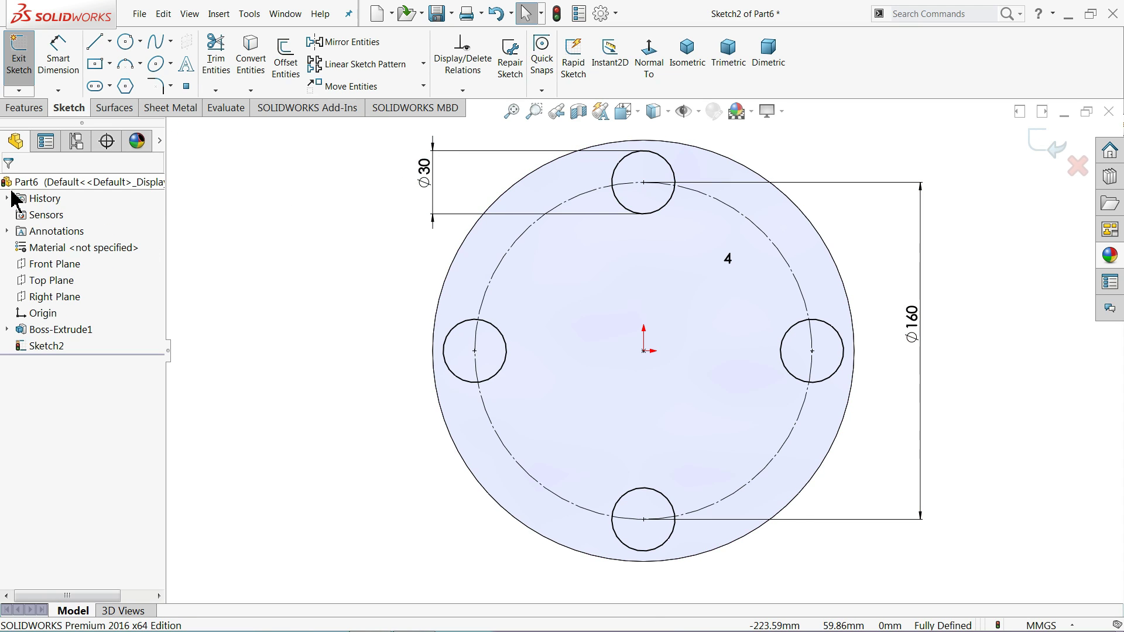
left_click(25, 108)
left_click(30, 67)
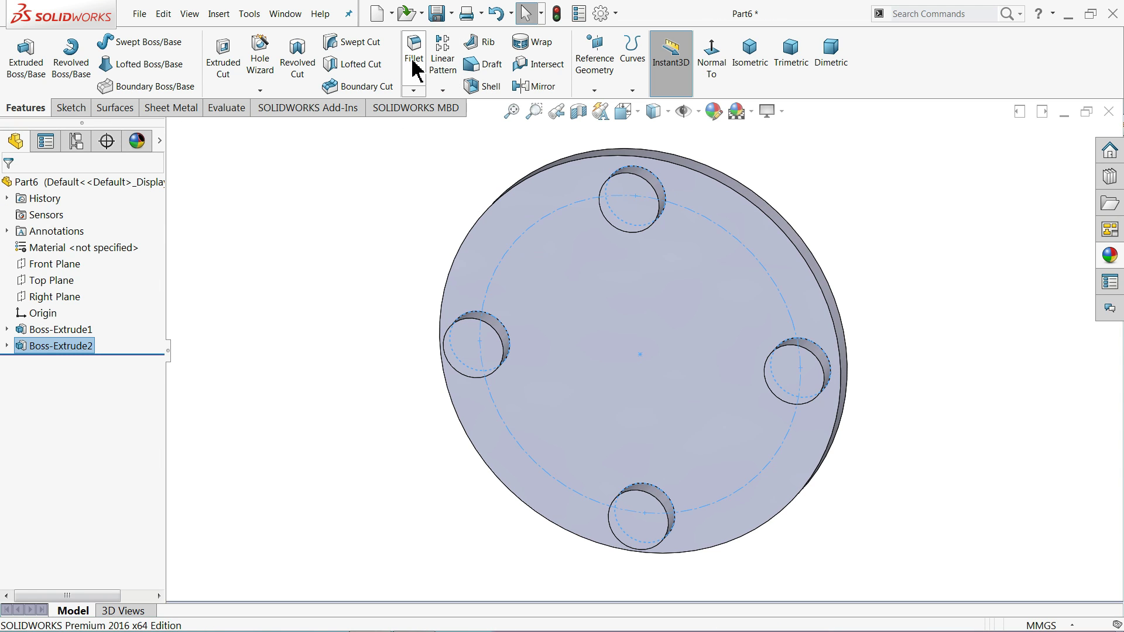
Step: Fillet the four boss faces at 2 mm radius, then start a new sketch on the disk face
left_click(414, 59)
type("2")
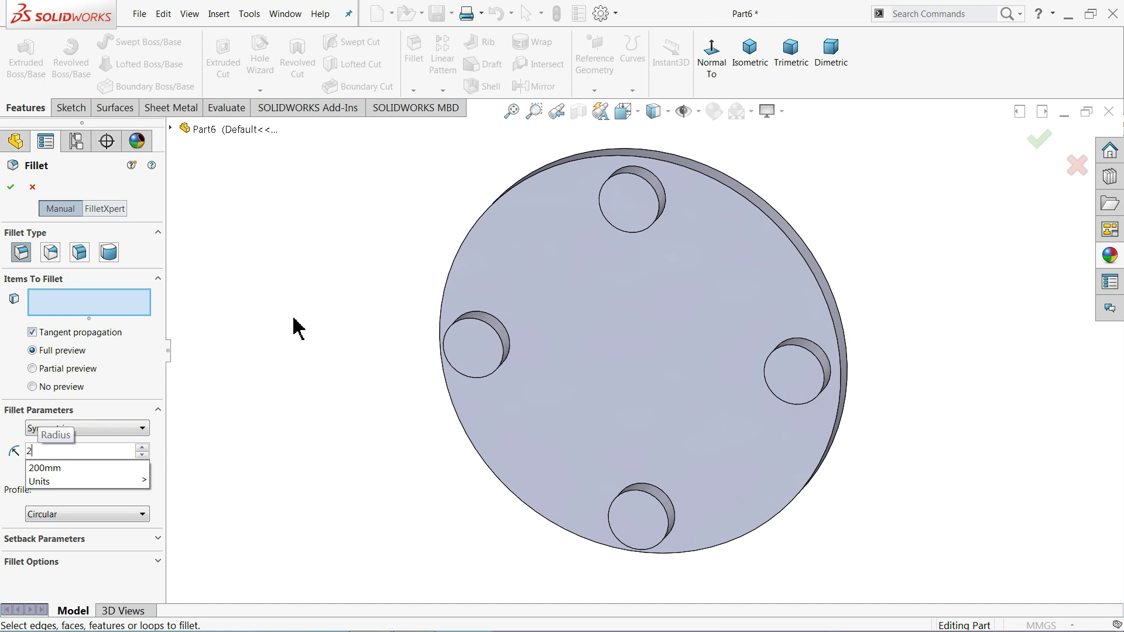
key("Return")
left_click(495, 362)
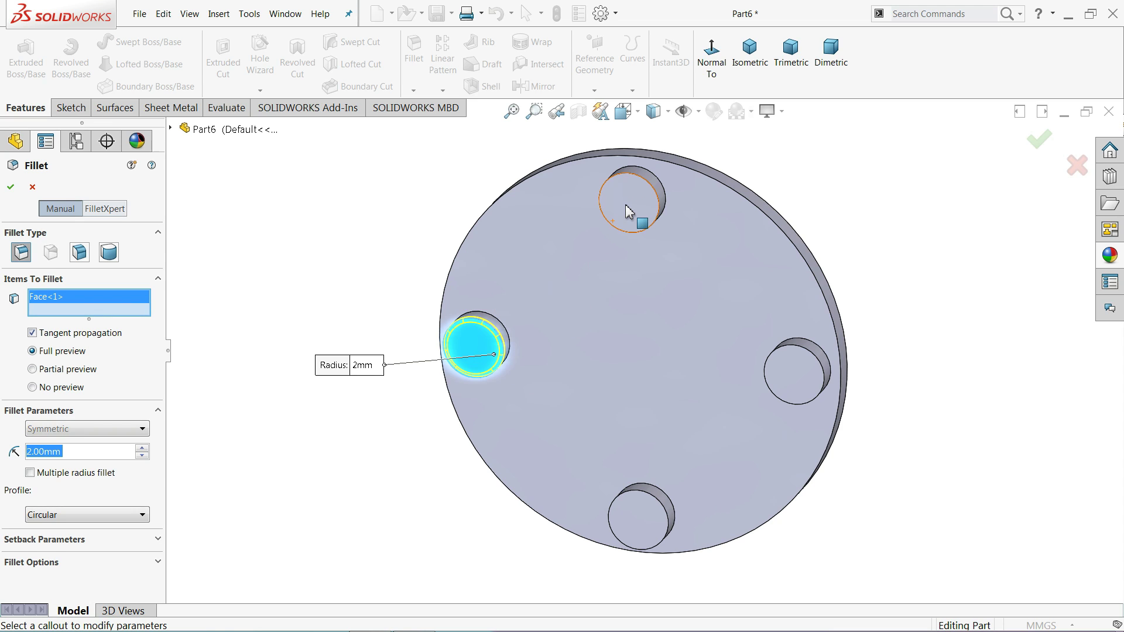
left_click(633, 206)
left_click(814, 386)
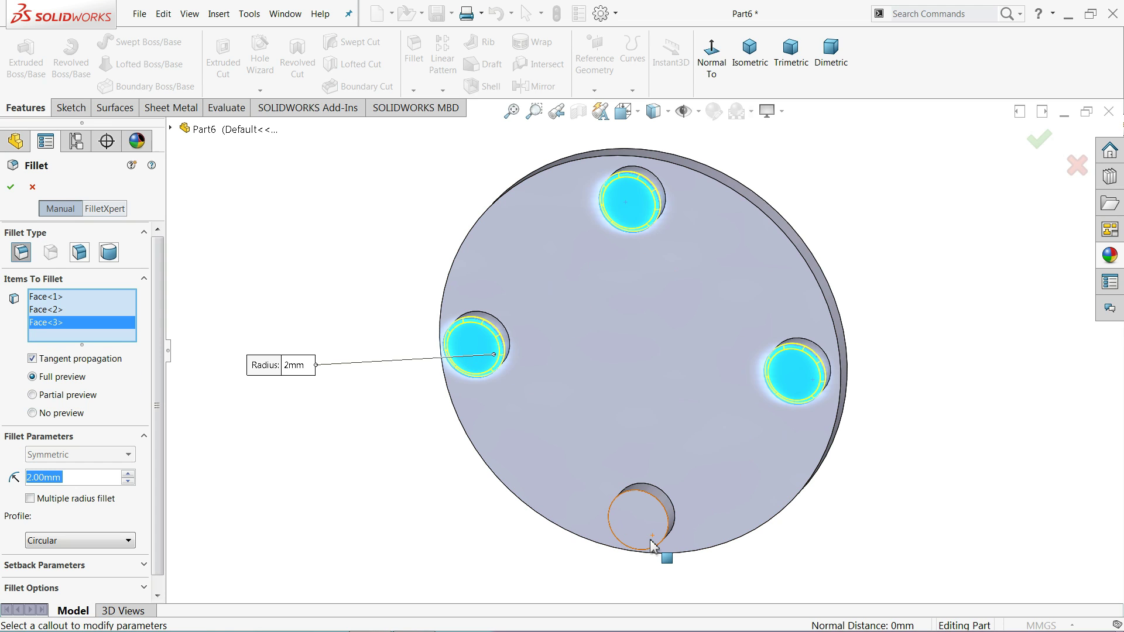
left_click(653, 539)
left_click(10, 187)
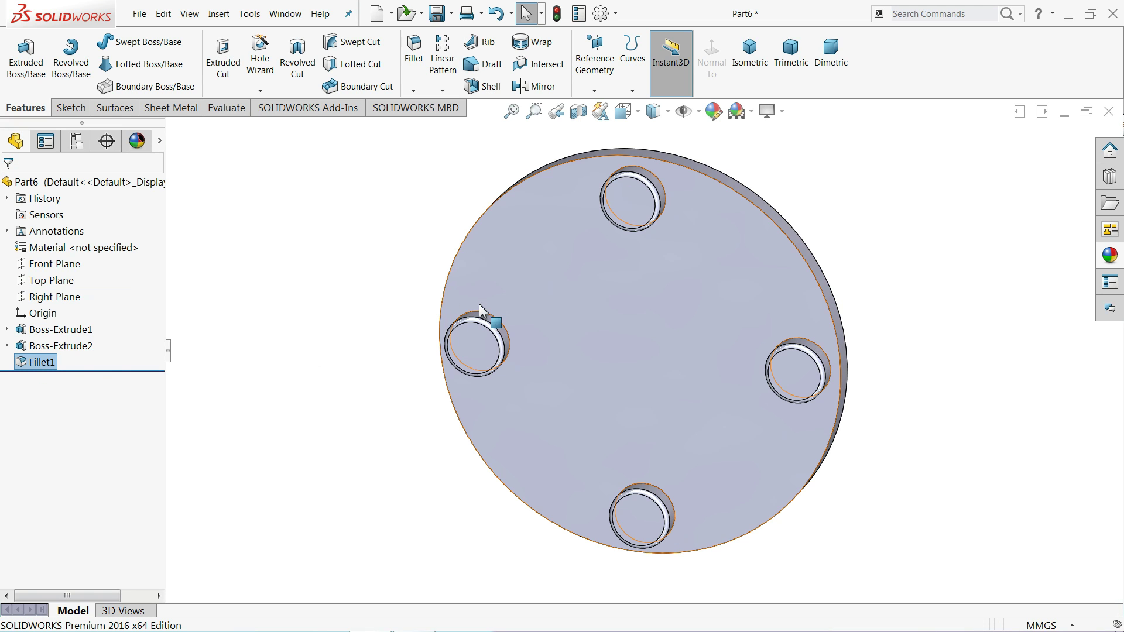
left_click(613, 331)
left_click(661, 293)
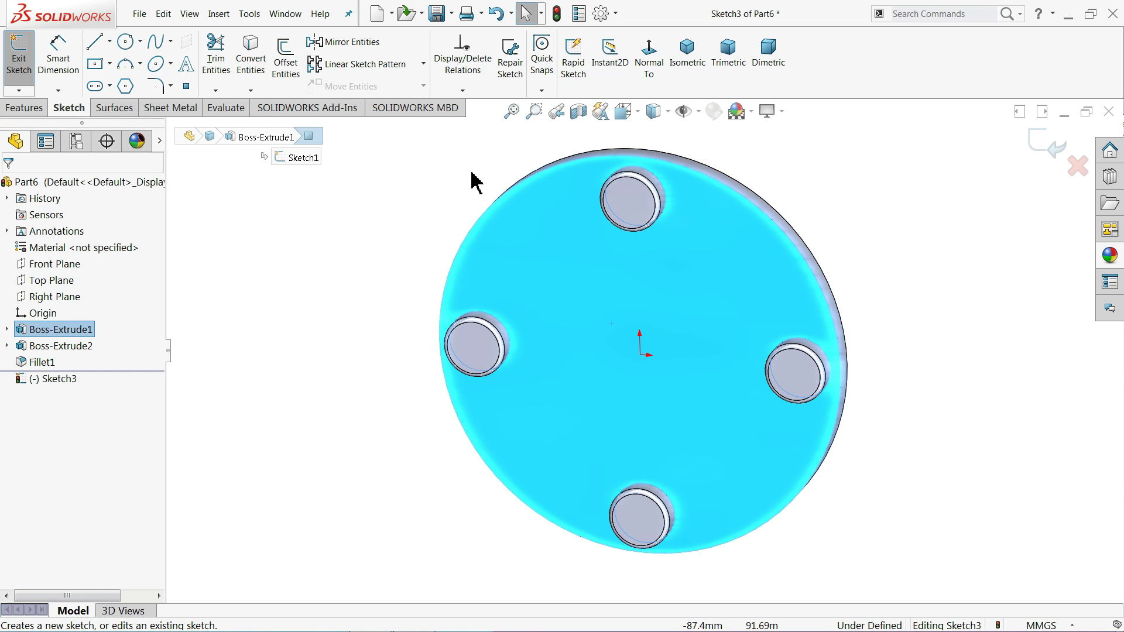
Step: Draw an origin-centred circle on the disk face, dimensioned to 110 mm diameter
left_click(127, 43)
left_click(639, 353)
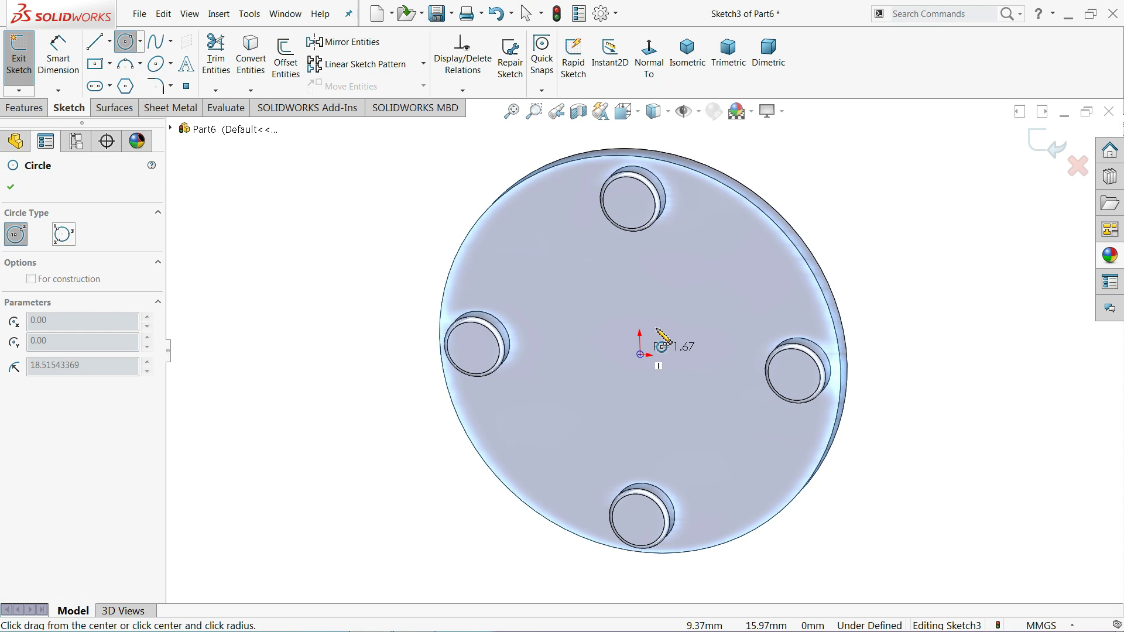
left_click(692, 261)
left_click(58, 57)
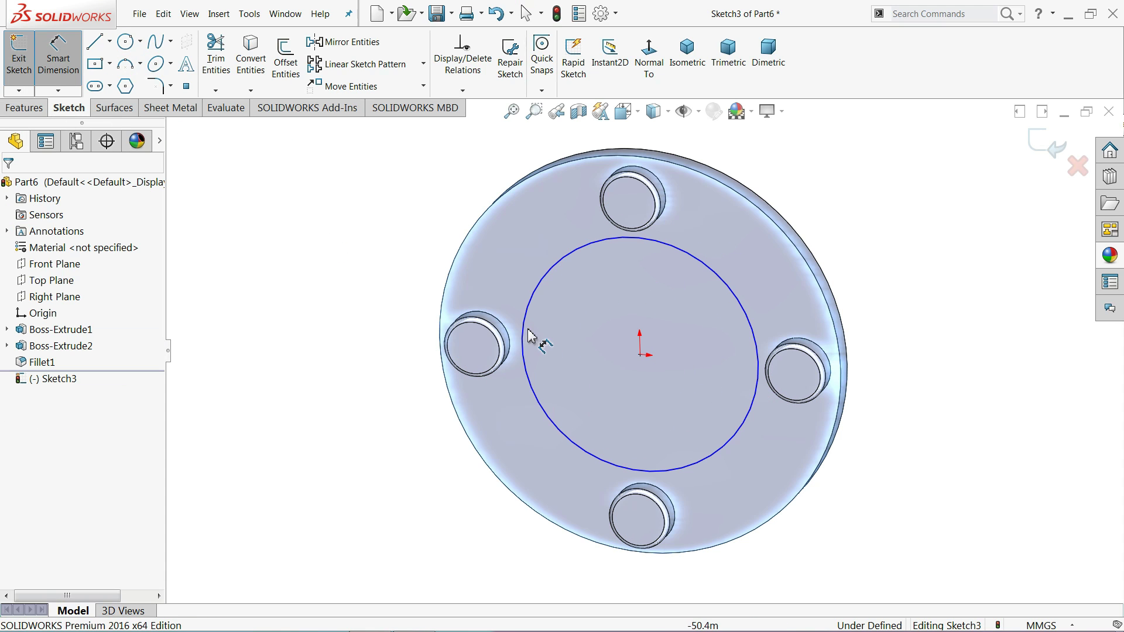
left_click(545, 291)
left_click(391, 357)
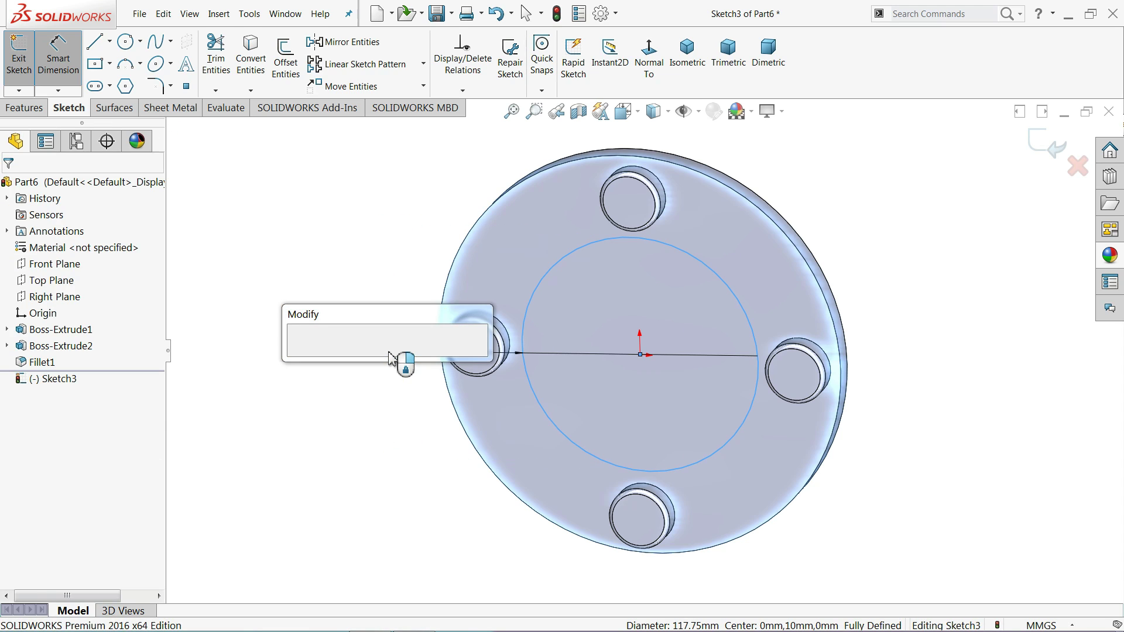
type("110")
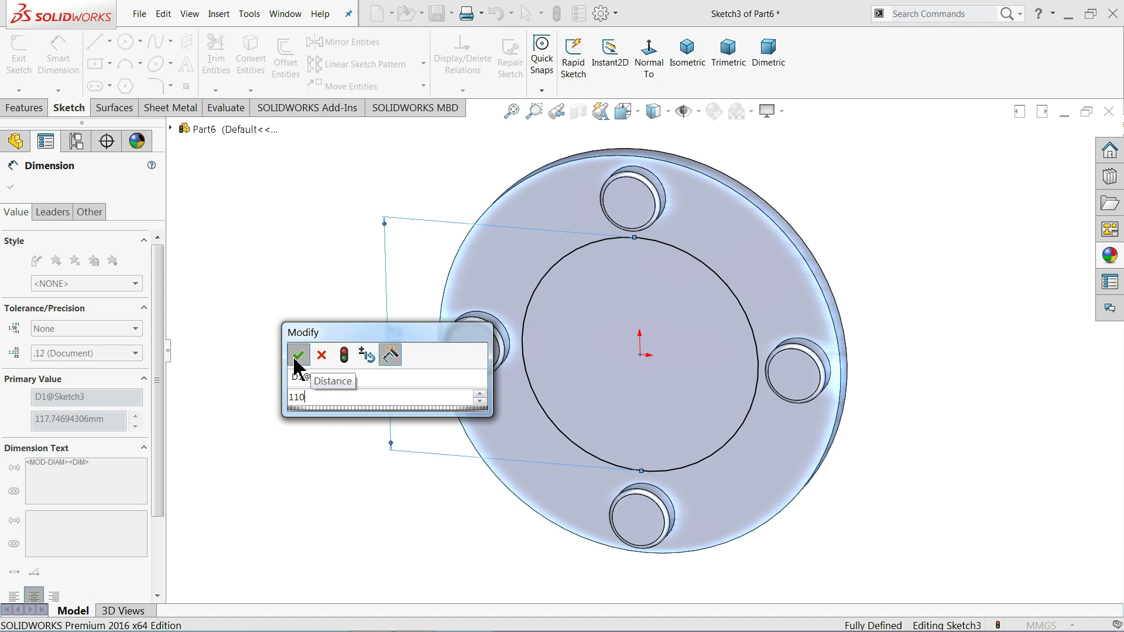
left_click(296, 359)
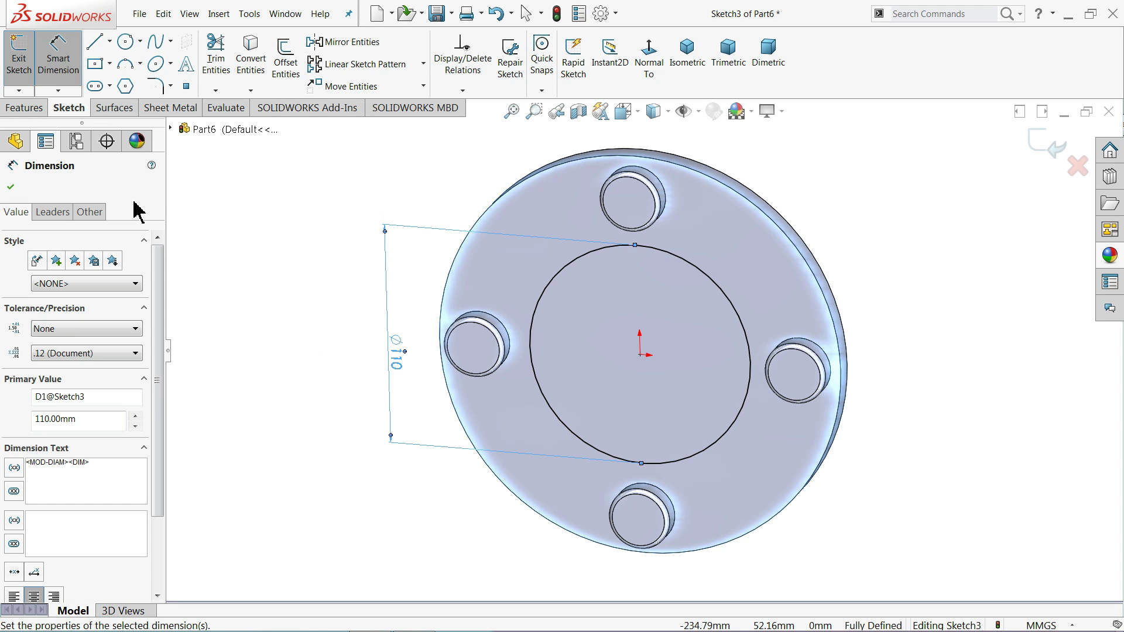
Step: Extrude the 110 mm circle 35 mm into a raised central hub
left_click(24, 108)
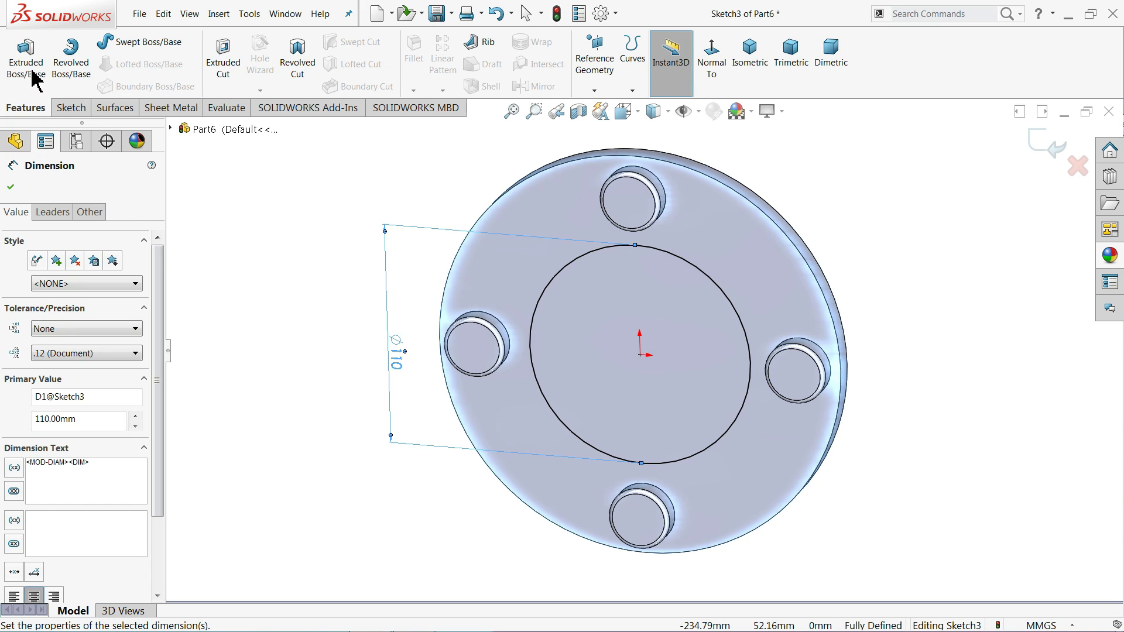
left_click(32, 76)
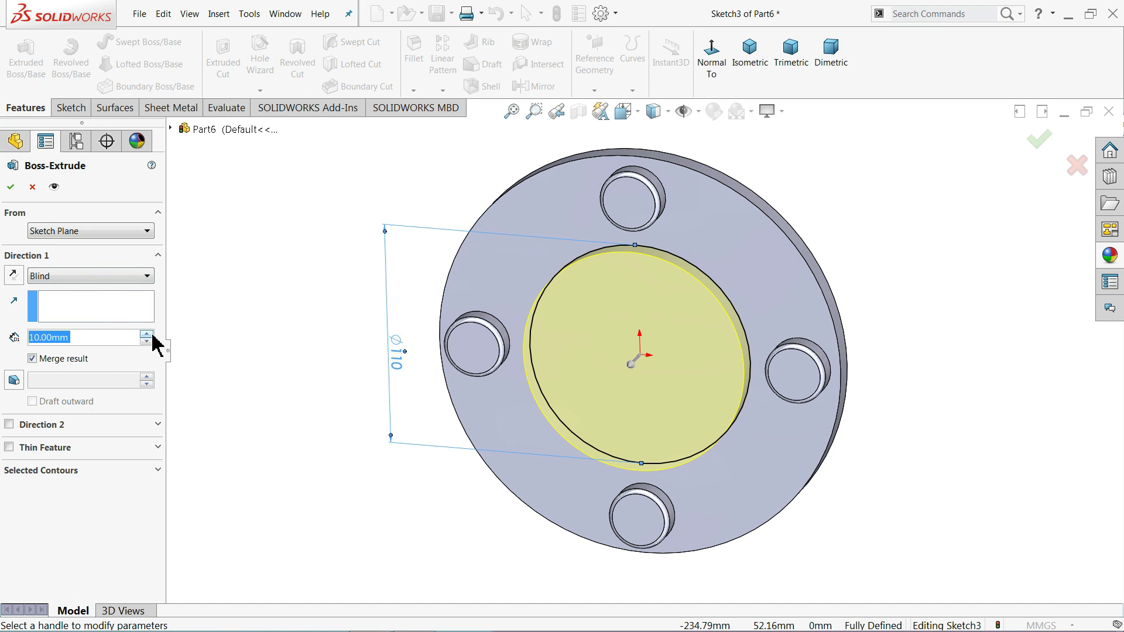
left_click(147, 334)
left_click(147, 334)
mouse_move(237, 281)
middle_mouse_down()
mouse_move(206, 281)
mouse_move(220, 289)
middle_mouse_up()
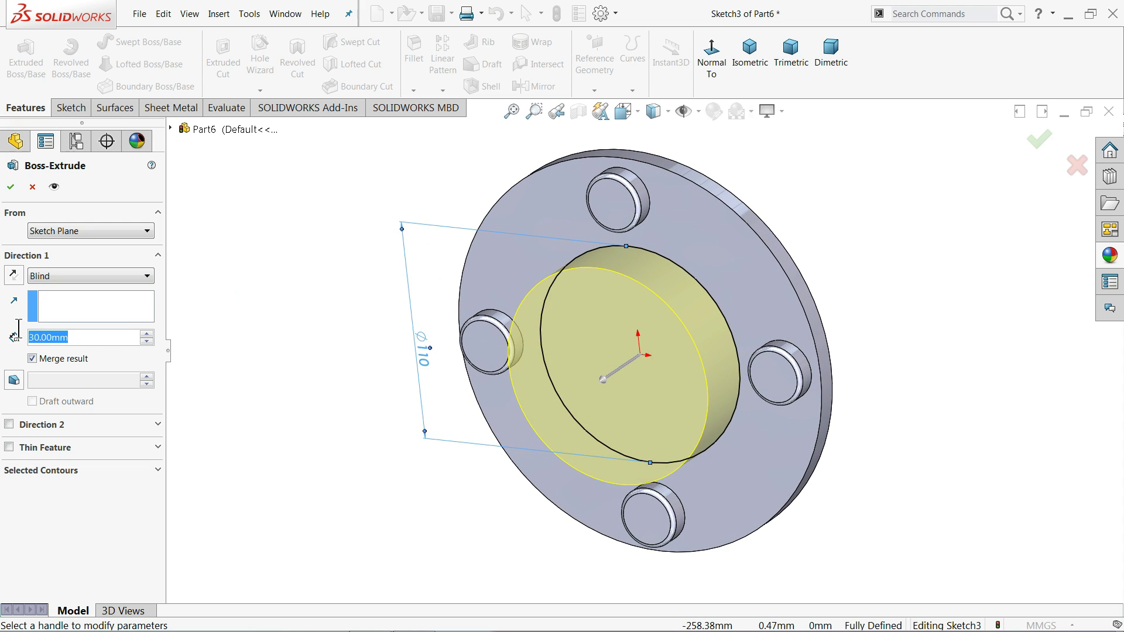
type("35")
key("Return")
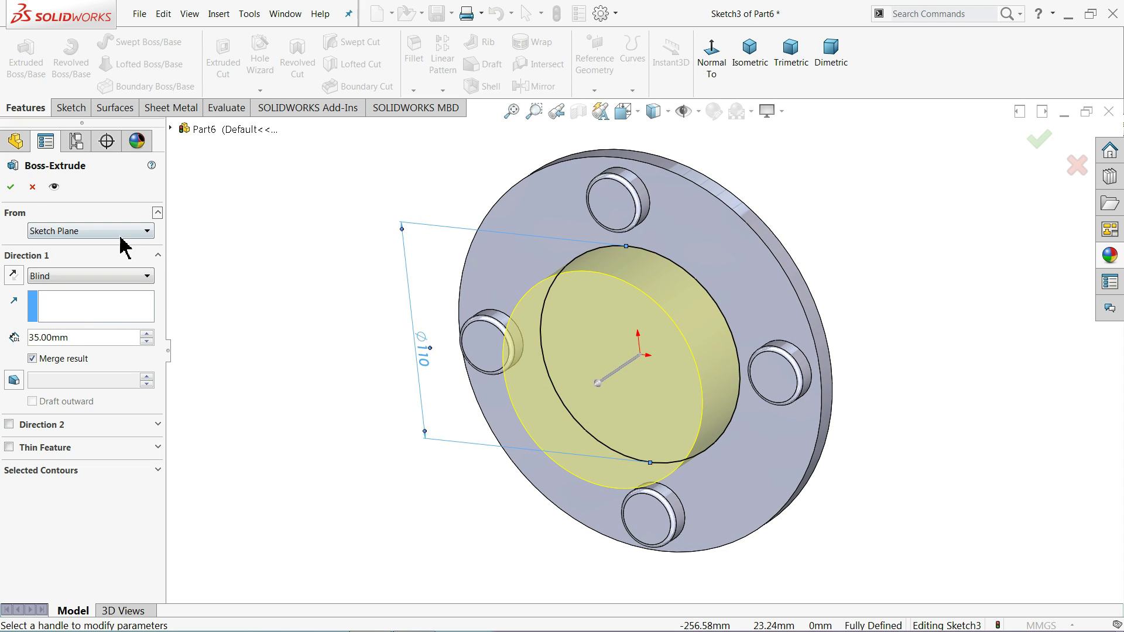
left_click(11, 187)
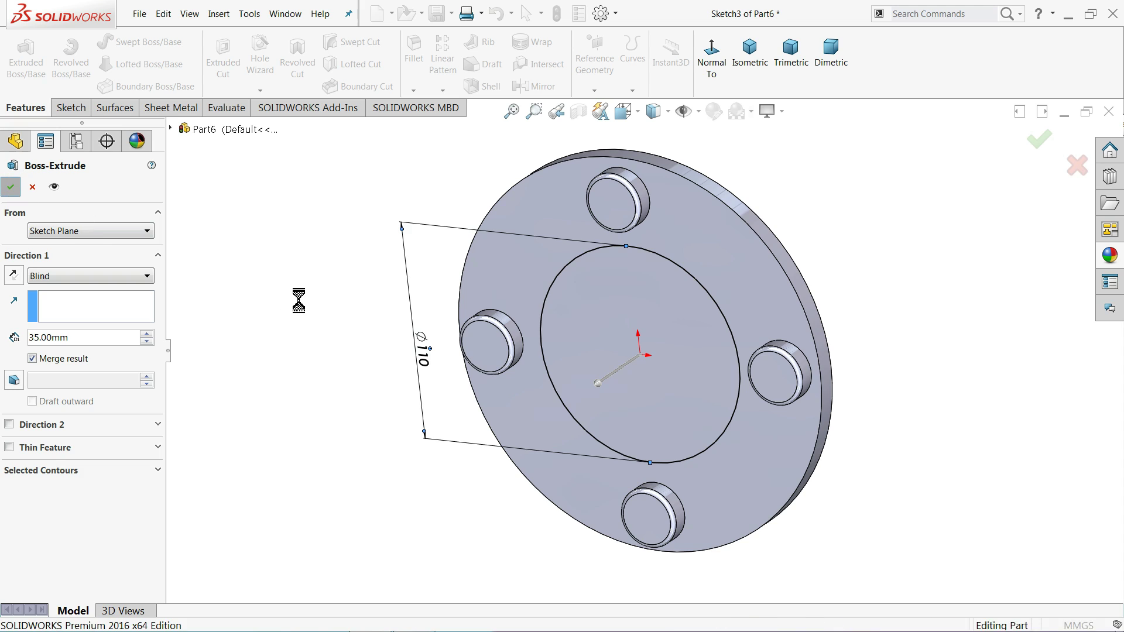
mouse_move(295, 308)
middle_mouse_down()
mouse_move(346, 254)
mouse_move(311, 299)
middle_mouse_up()
Step: Round the central hub's cylindrical face with a 2 mm fillet and inspect it
left_click(331, 269)
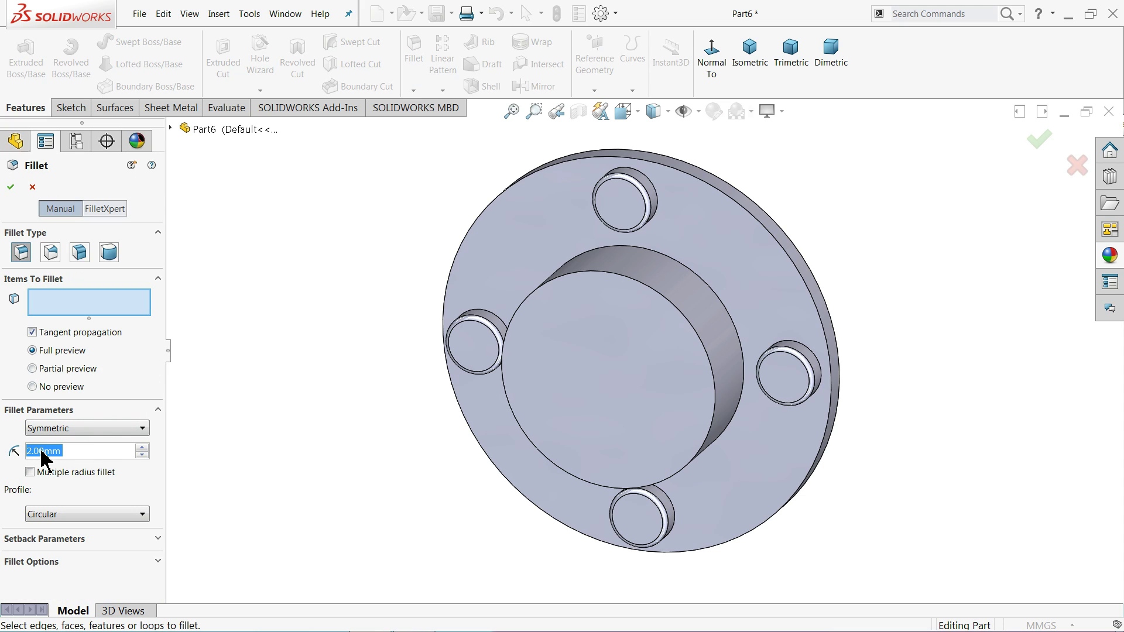
left_click(681, 295)
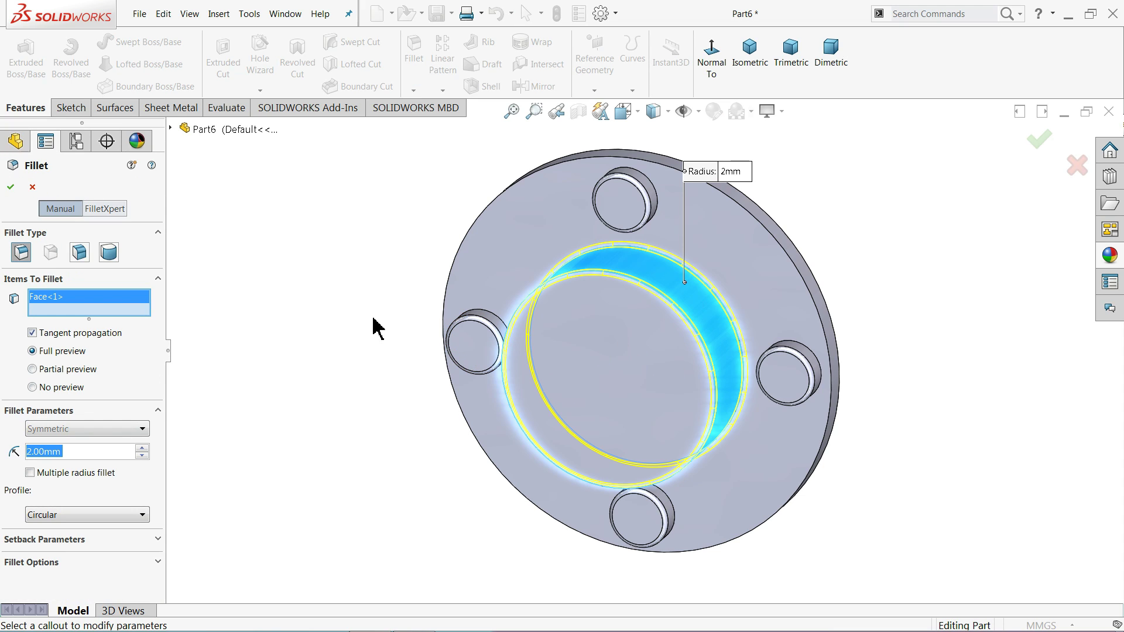
left_click(11, 188)
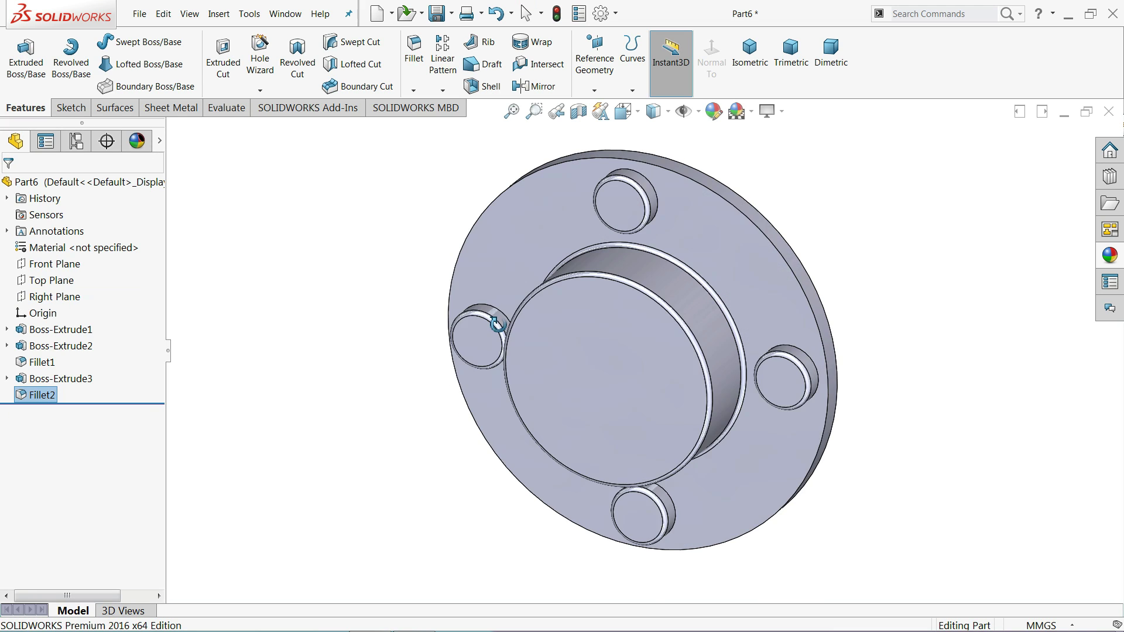
middle_click_drag(496, 324, 429, 274)
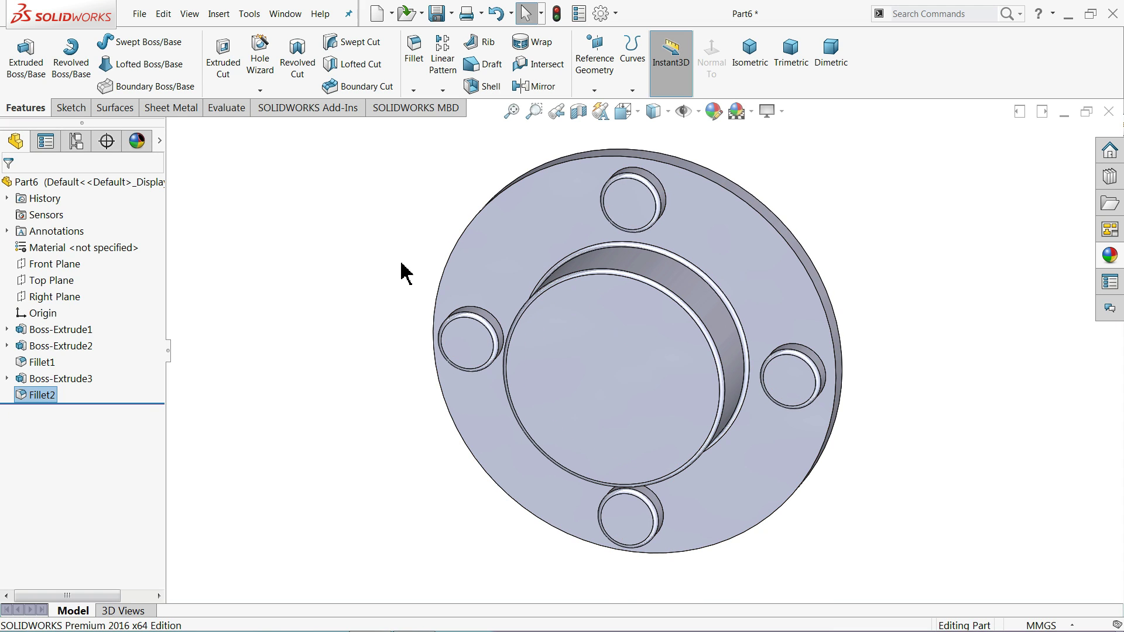
mouse_move(328, 262)
middle_mouse_down()
mouse_move(360, 188)
mouse_move(484, 206)
mouse_move(354, 200)
mouse_move(325, 262)
mouse_move(333, 266)
middle_mouse_up()
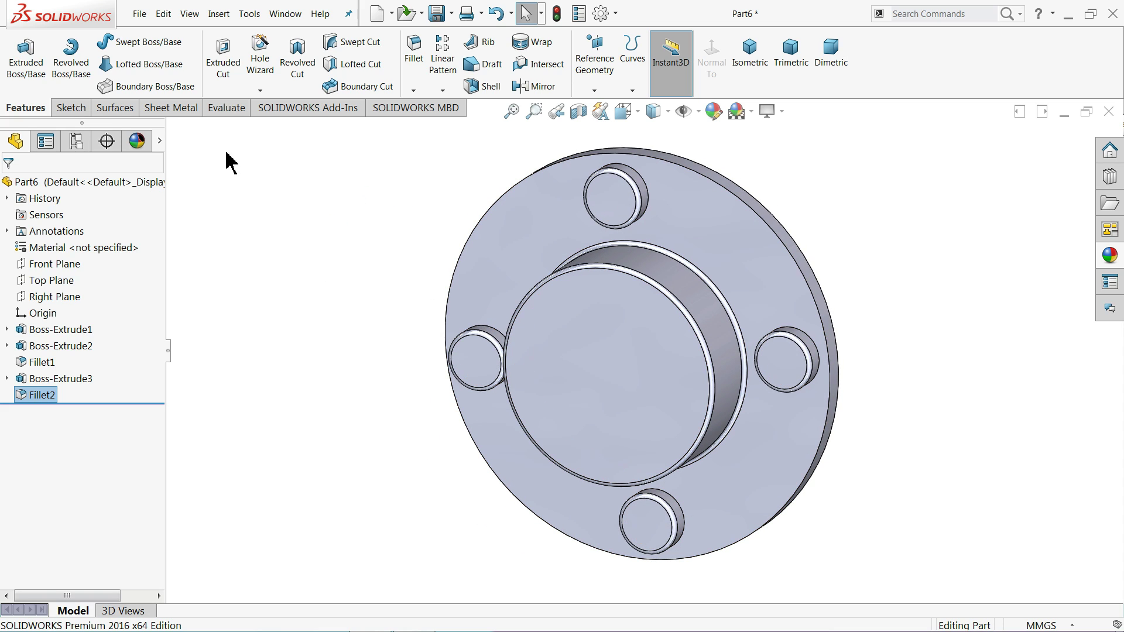
left_click(172, 108)
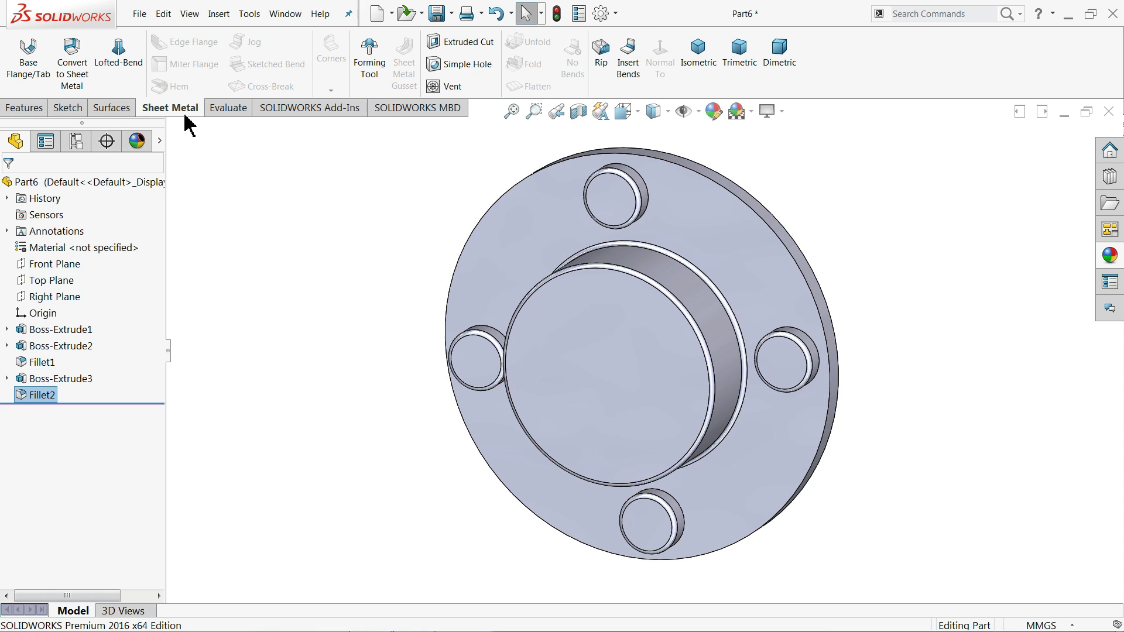
Step: Create FormTool1 with the flange face as stopping face and the left, top, right and bottom boss tops removed
left_click(370, 62)
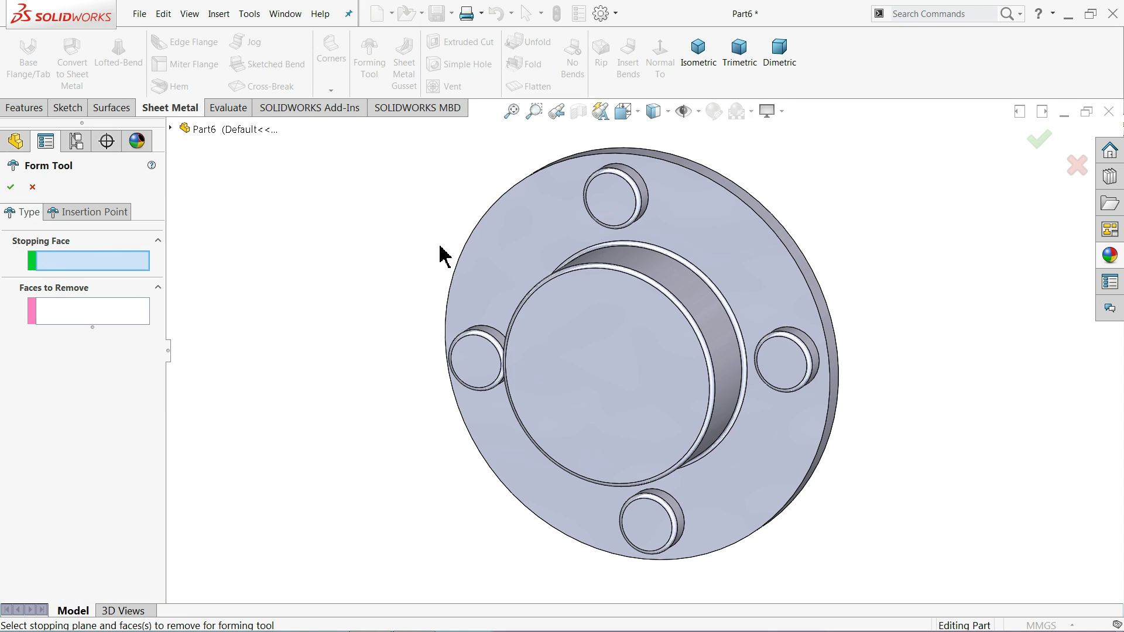
left_click(544, 232)
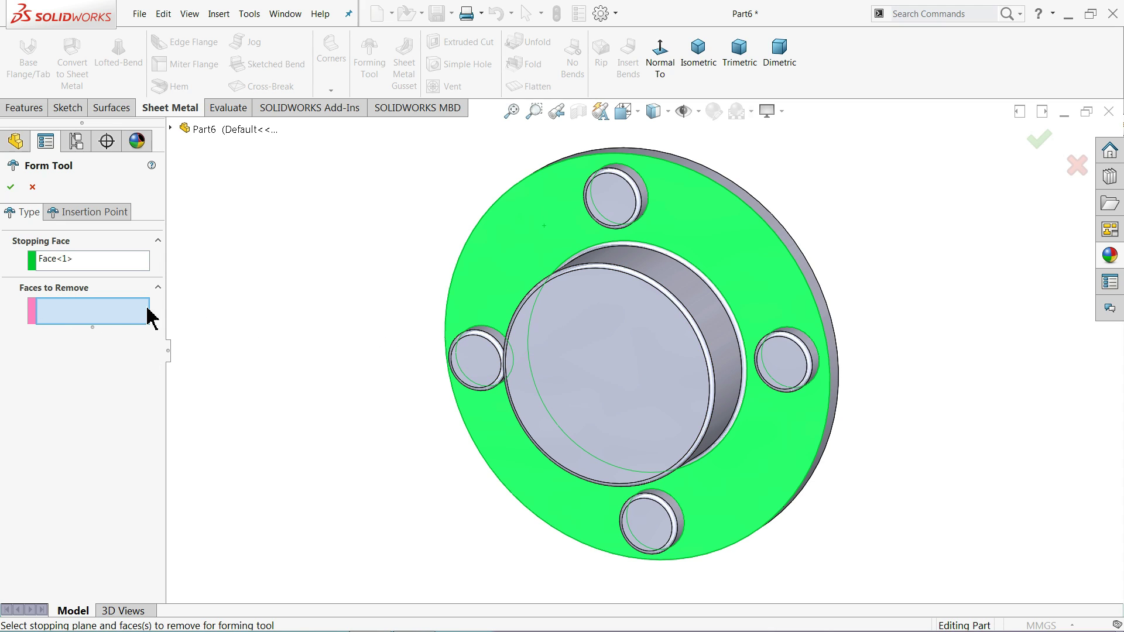
left_click(479, 358)
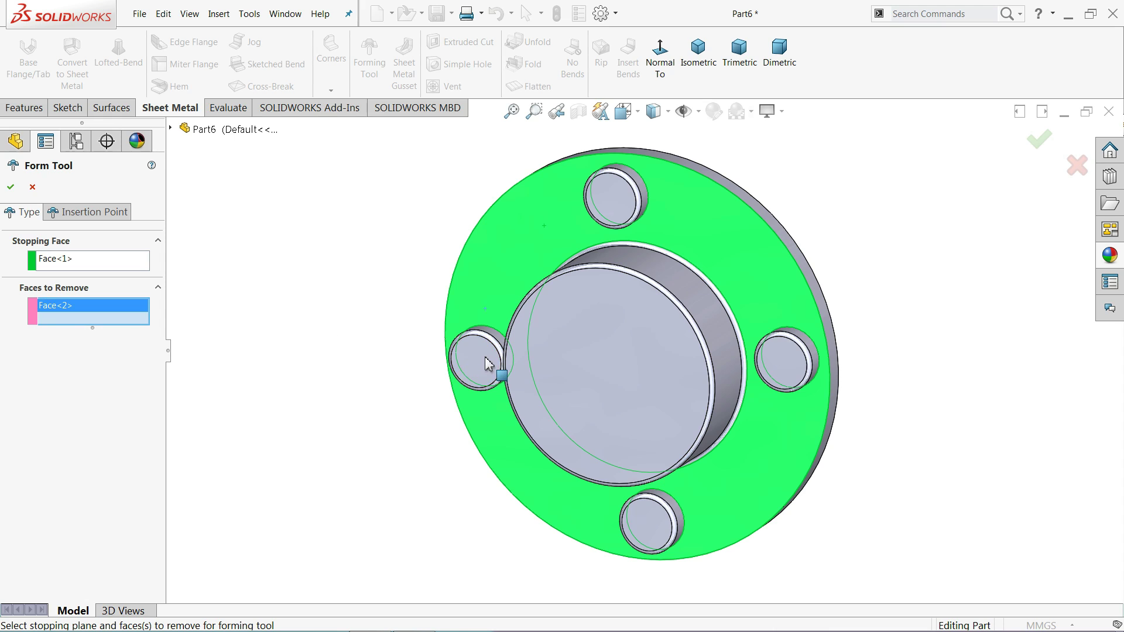
left_click(612, 205)
left_click(791, 364)
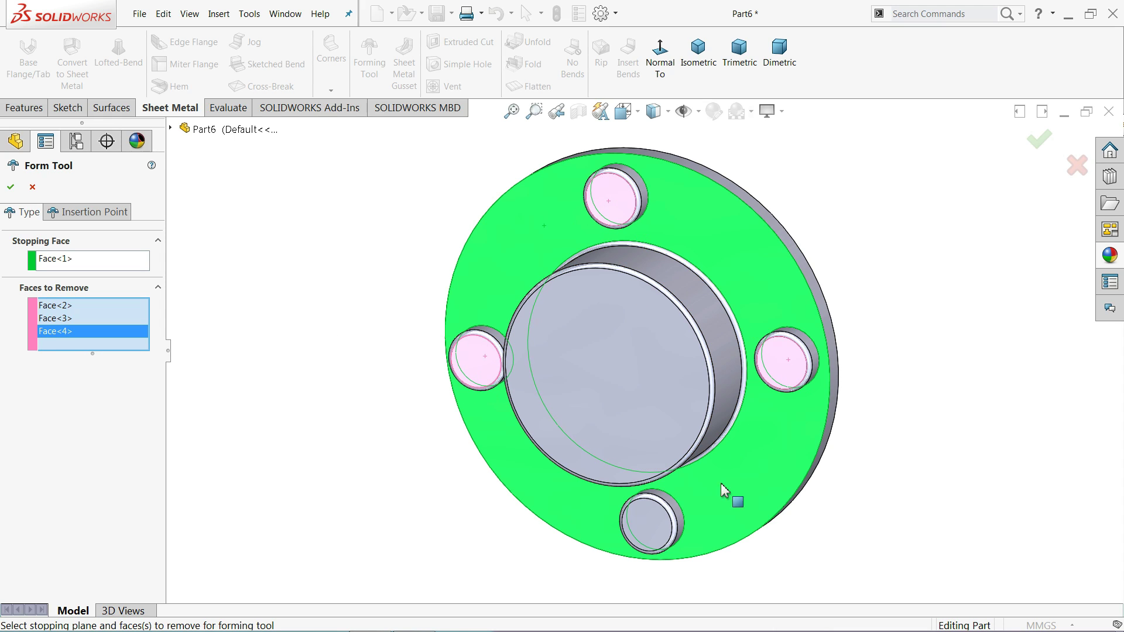
left_click(650, 523)
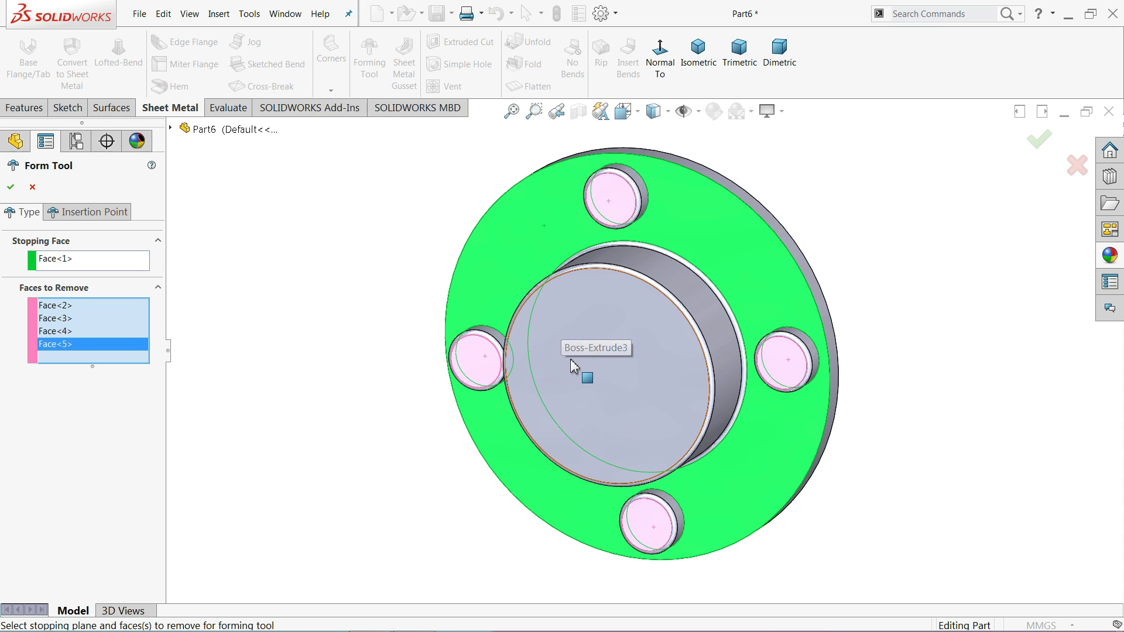
left_click(9, 188)
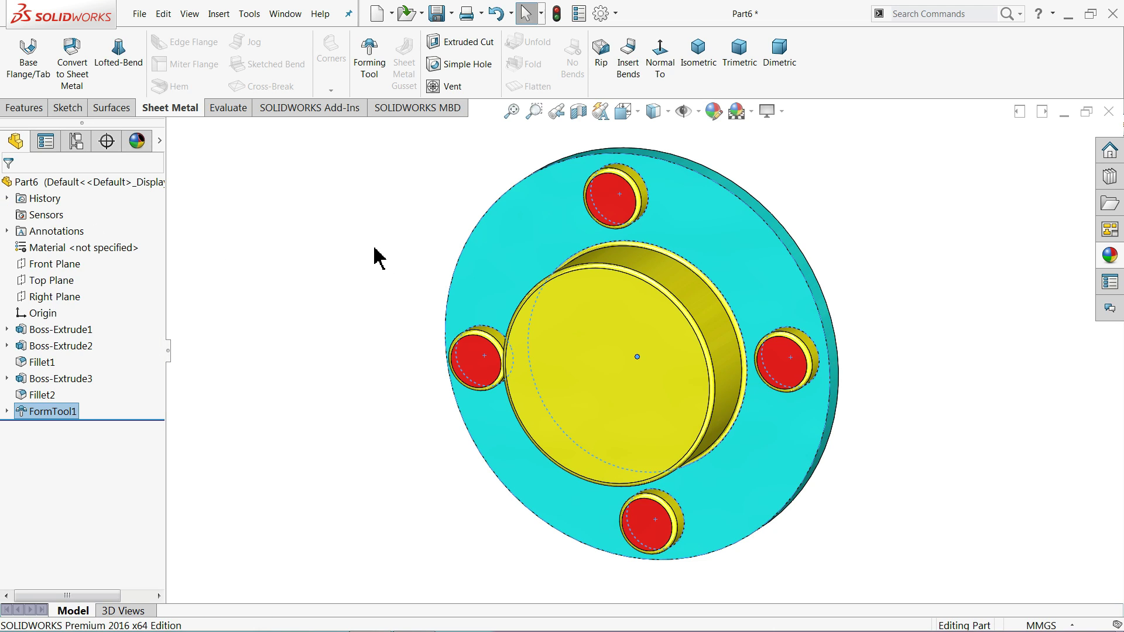
left_click(380, 257)
left_click(623, 206)
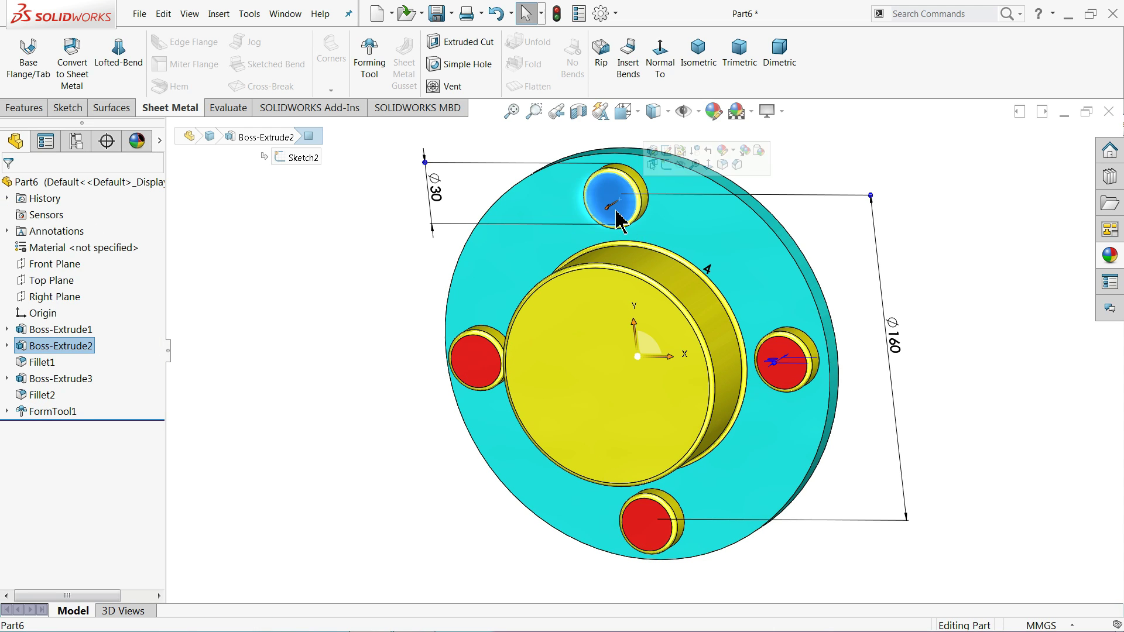
left_click(485, 366)
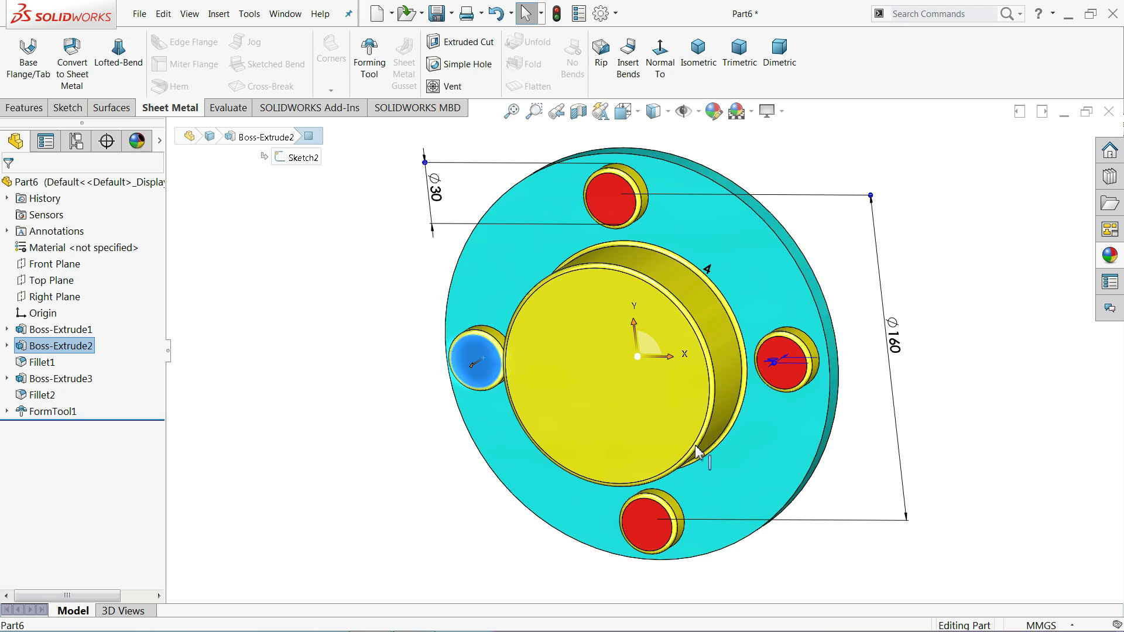
left_click(649, 530)
left_click(780, 386)
left_click(326, 251)
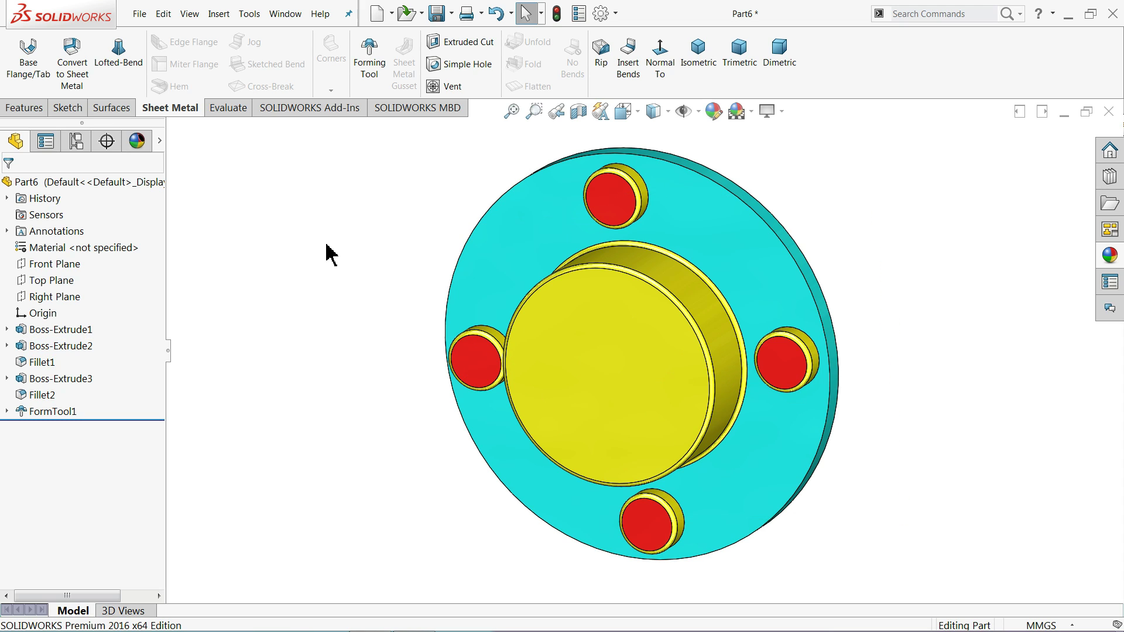
mouse_move(381, 240)
middle_mouse_down()
mouse_move(303, 292)
mouse_move(372, 296)
mouse_move(392, 240)
mouse_move(474, 296)
mouse_move(492, 266)
mouse_move(374, 303)
mouse_move(356, 289)
mouse_move(244, 304)
mouse_move(399, 248)
mouse_move(399, 235)
mouse_move(381, 250)
middle_mouse_up()
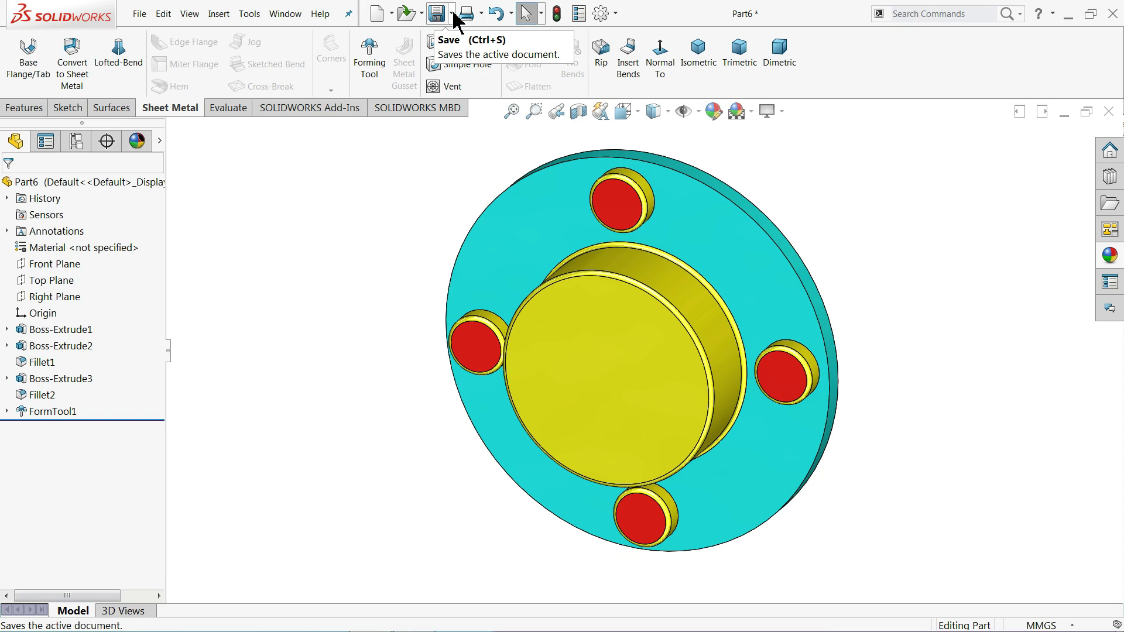
Step: Browse the Design Library's forming tools folder, then bring up the Save options
left_click(1109, 177)
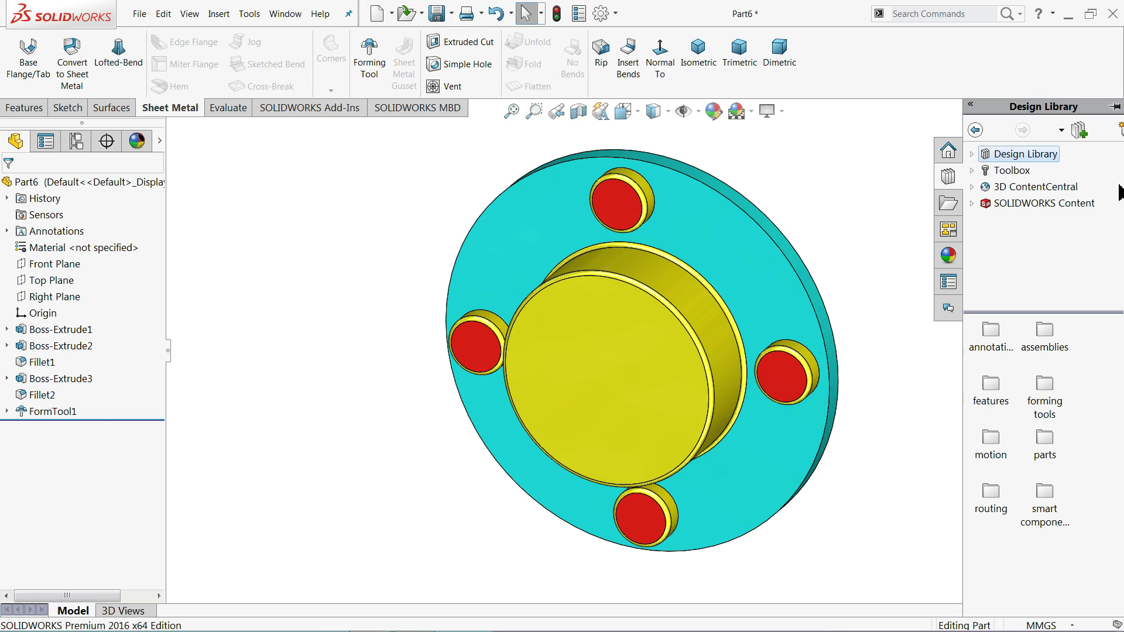
left_click(995, 154)
left_click(972, 154)
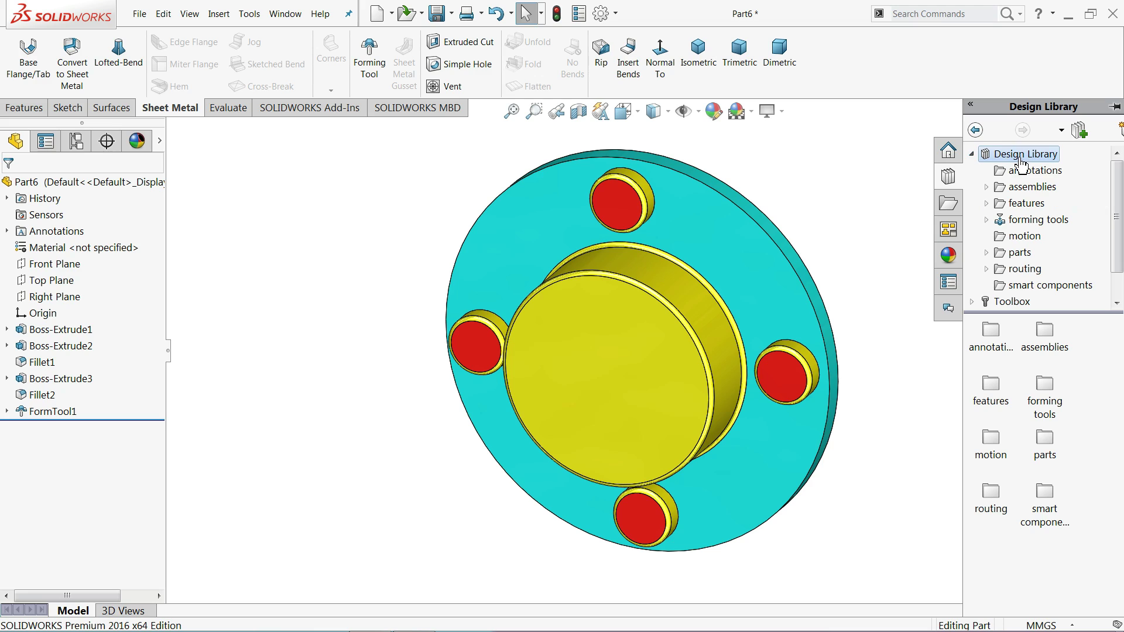
left_click(1026, 227)
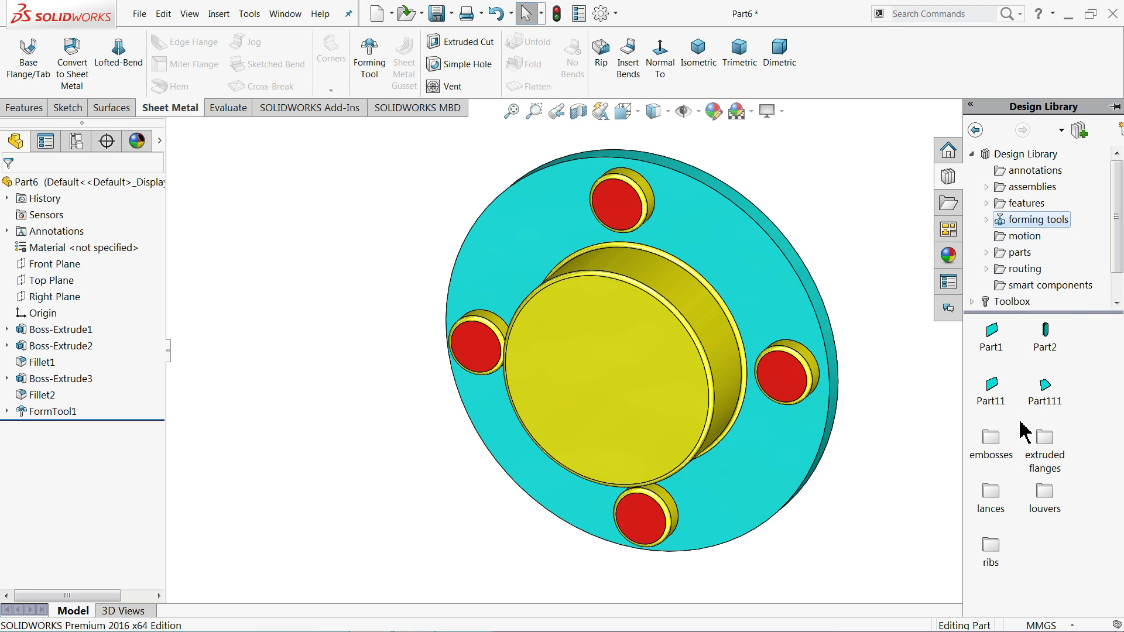
left_click(972, 154)
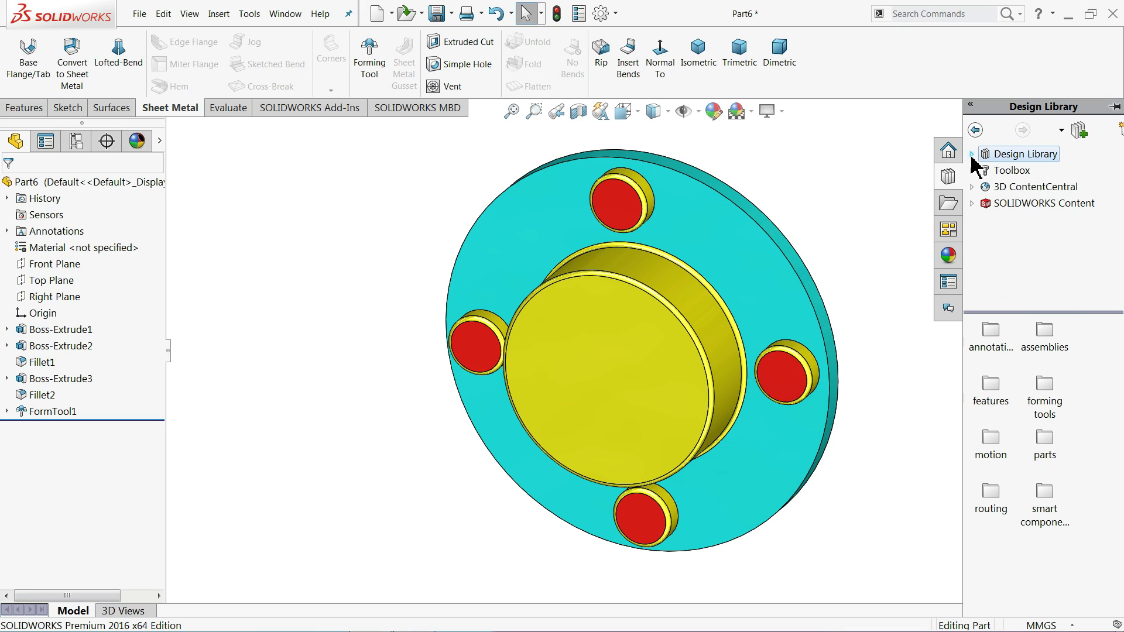
left_click(452, 13)
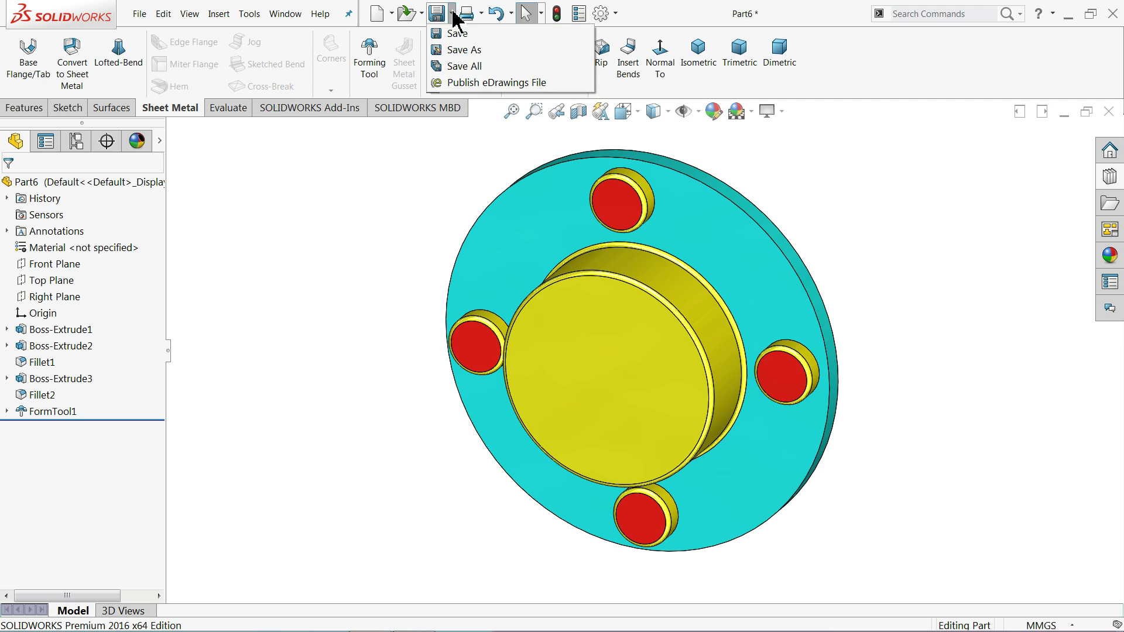
Step: Save the part as 'Die Plate', a Form Tool (*.sldftp), in the design library's forming tools folder
left_click(462, 66)
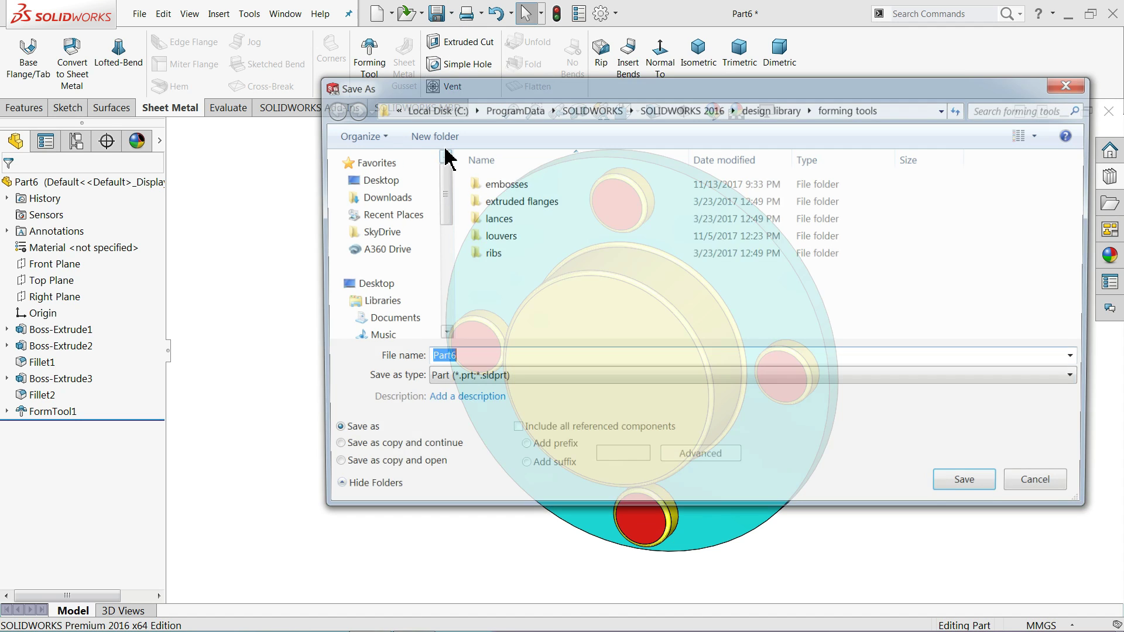
left_click(493, 379)
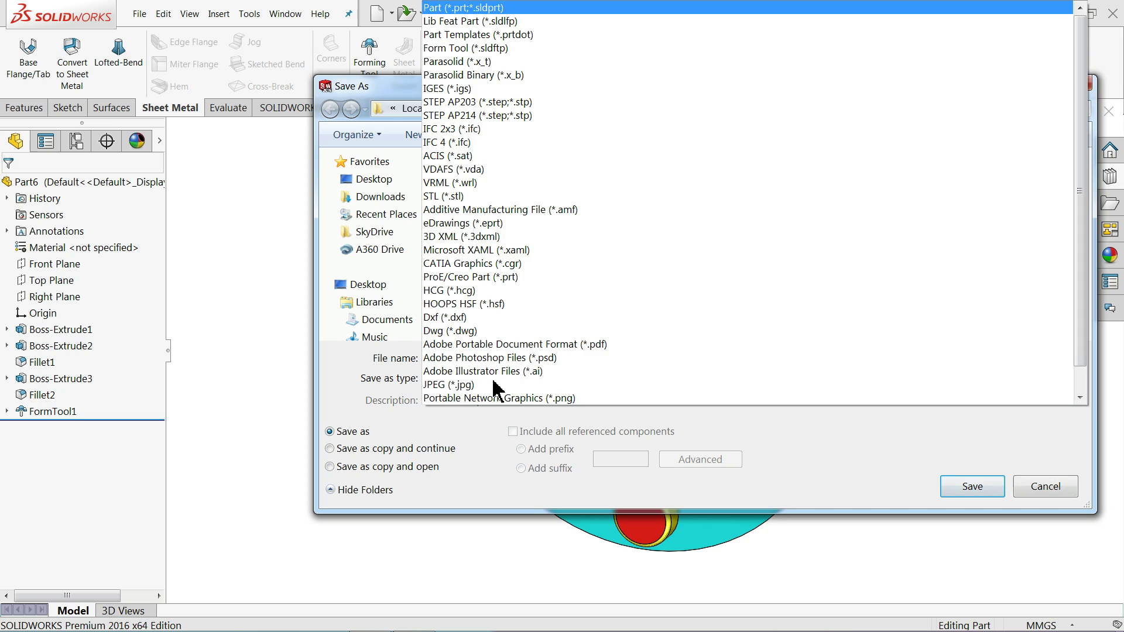
left_click(454, 50)
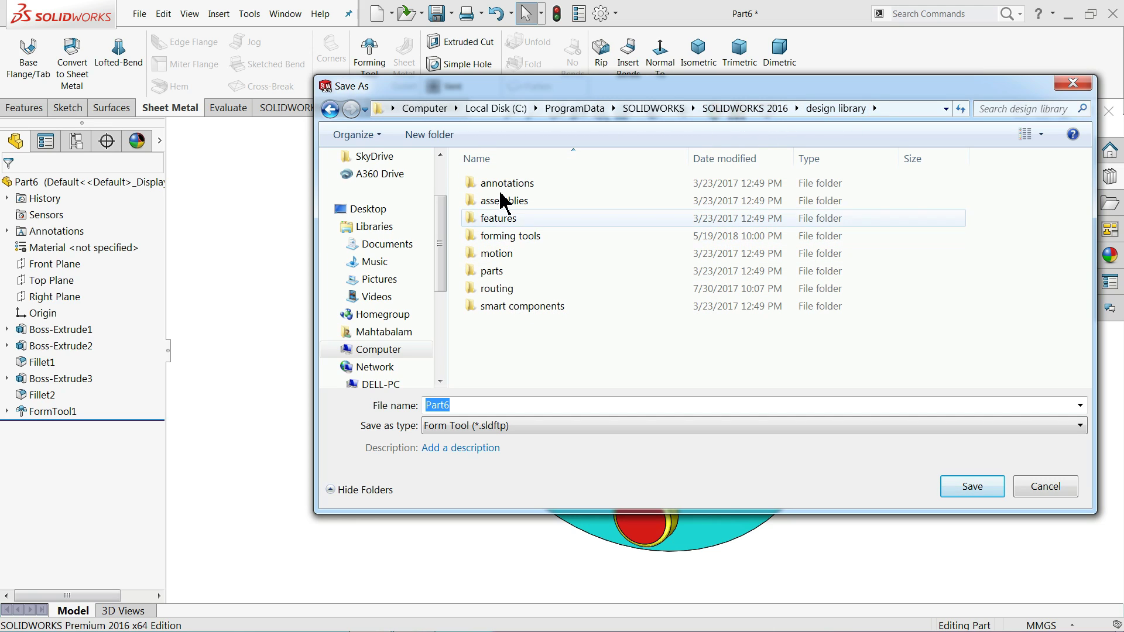
left_click(508, 237)
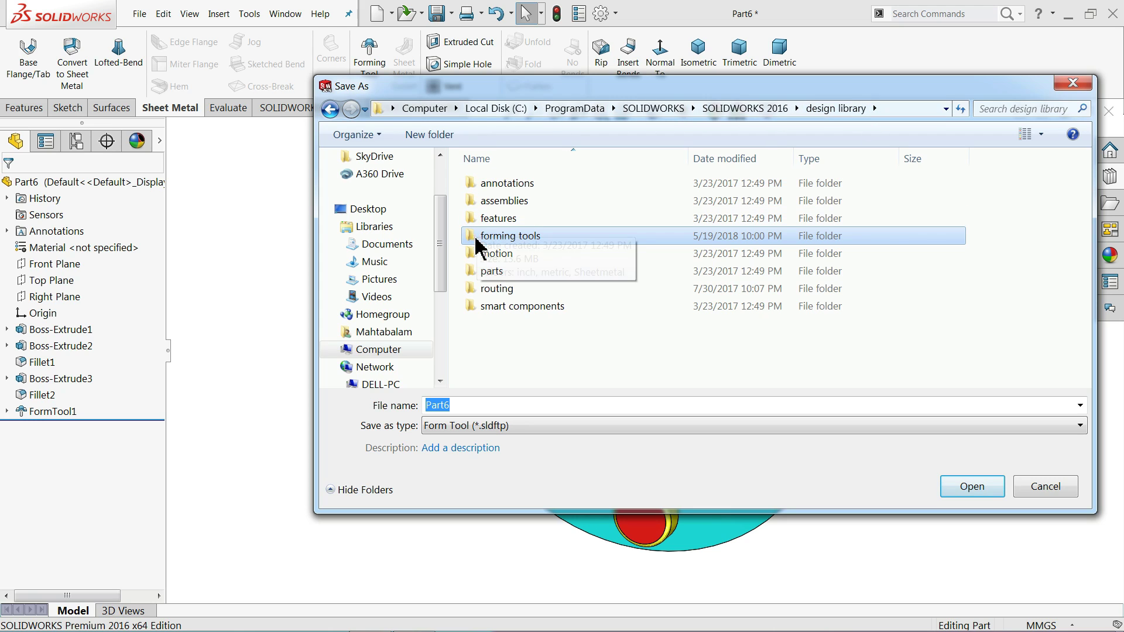
double_click(504, 237)
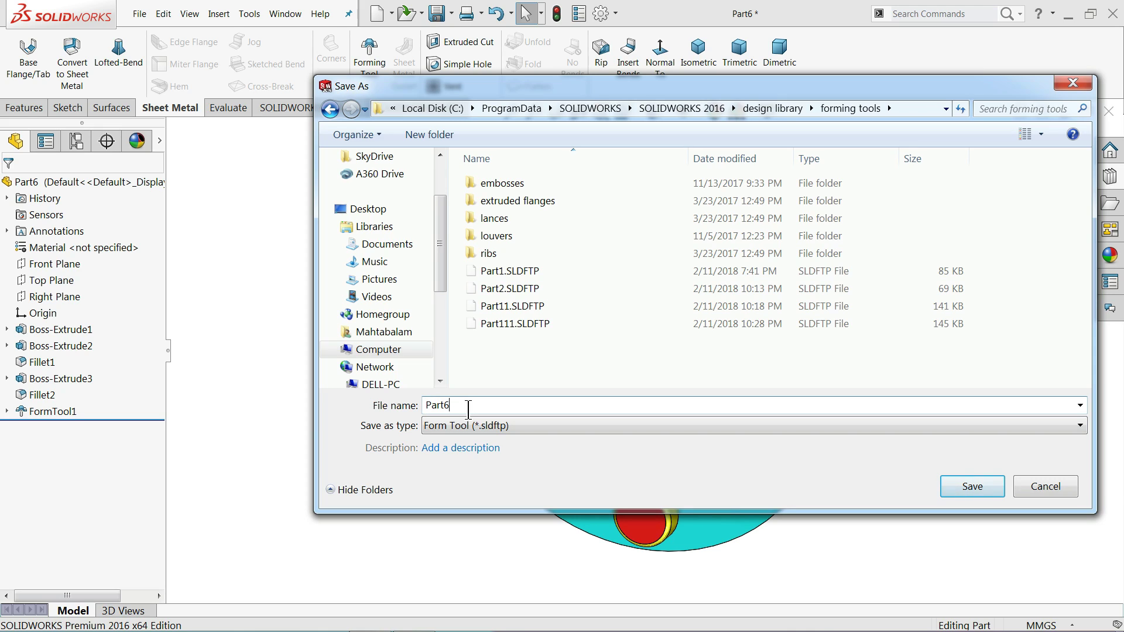
key("BackSpace")
key("BackSpace")
key("BackSpace")
key("BackSpace")
key("BackSpace")
left_click(973, 486)
middle_click_drag(896, 281, 732, 276)
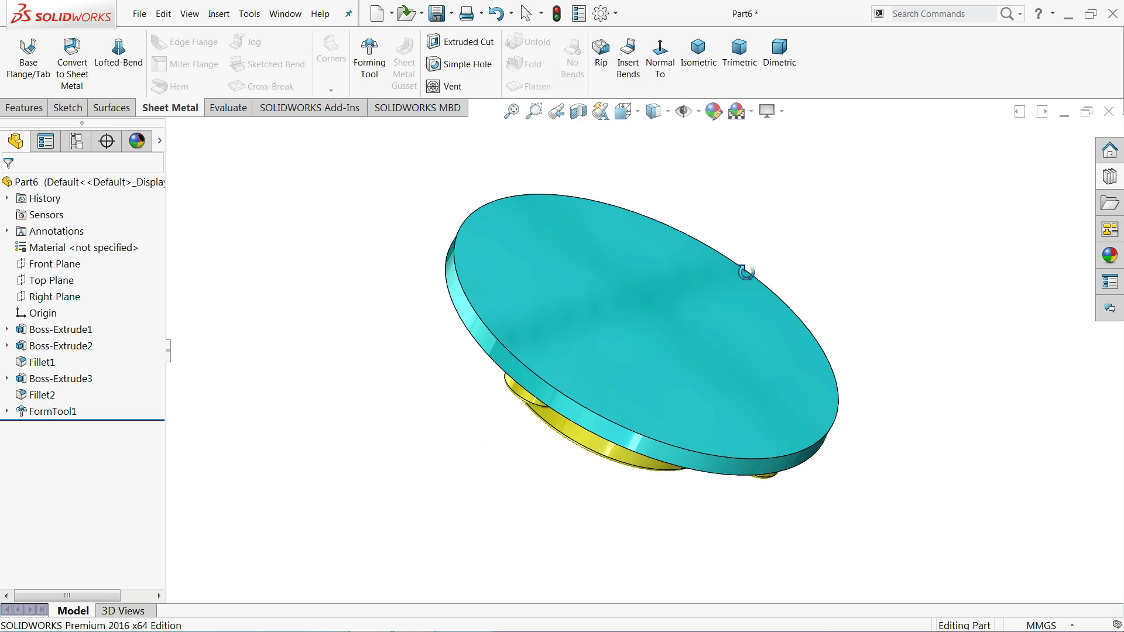
left_click(1110, 177)
left_click(972, 154)
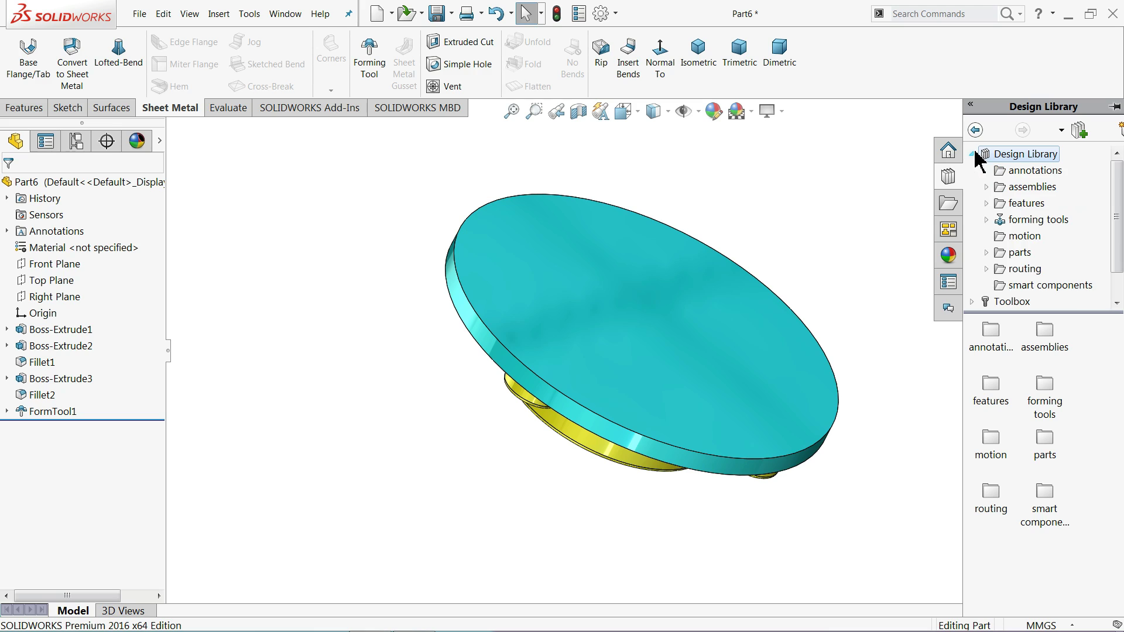
left_click(1013, 223)
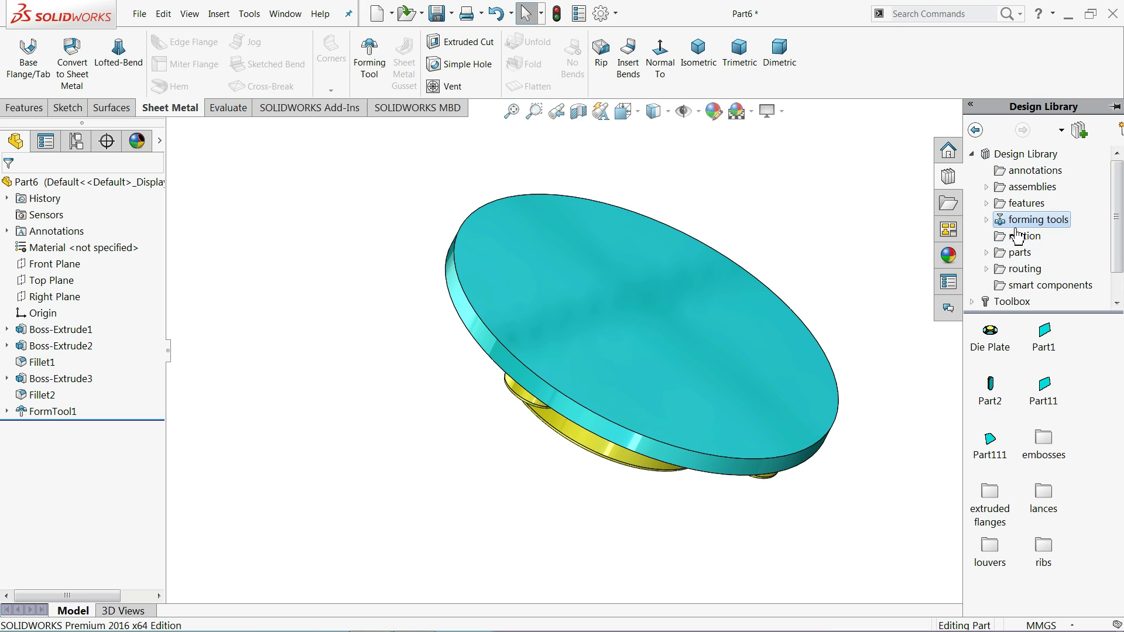
mouse_move(984, 346)
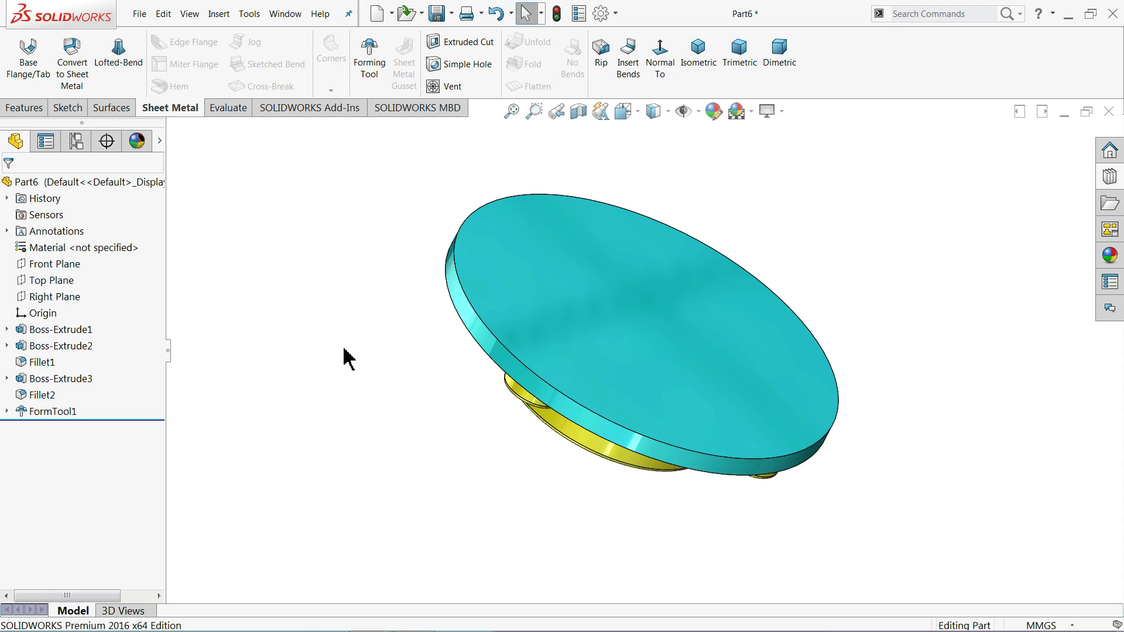
middle_click_drag(343, 357, 397, 176)
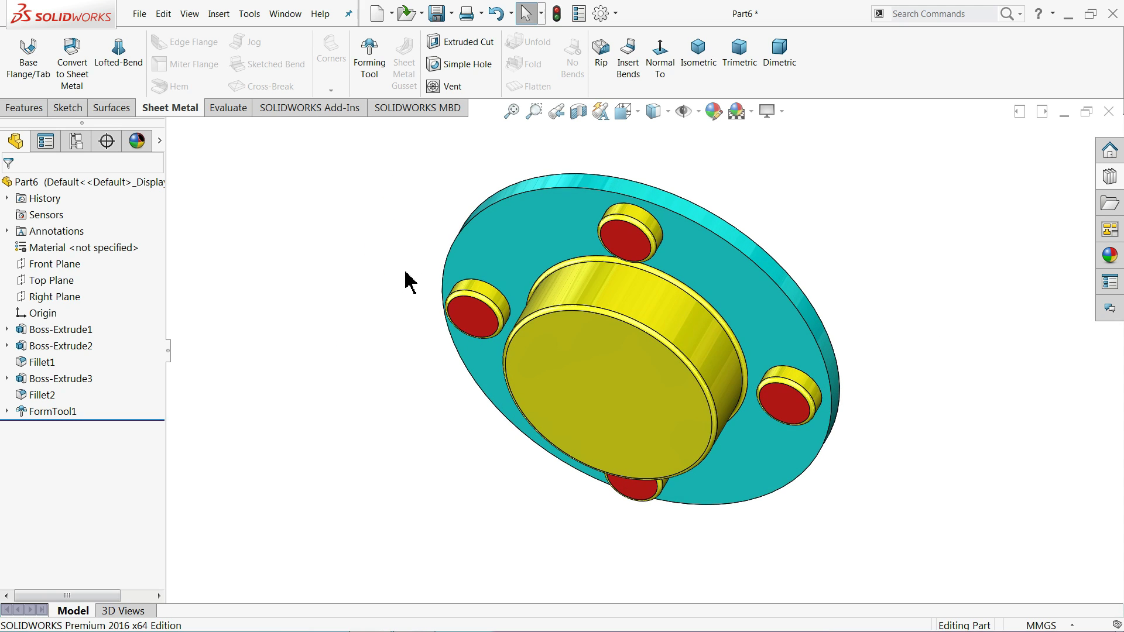
middle_click_drag(363, 401, 363, 237)
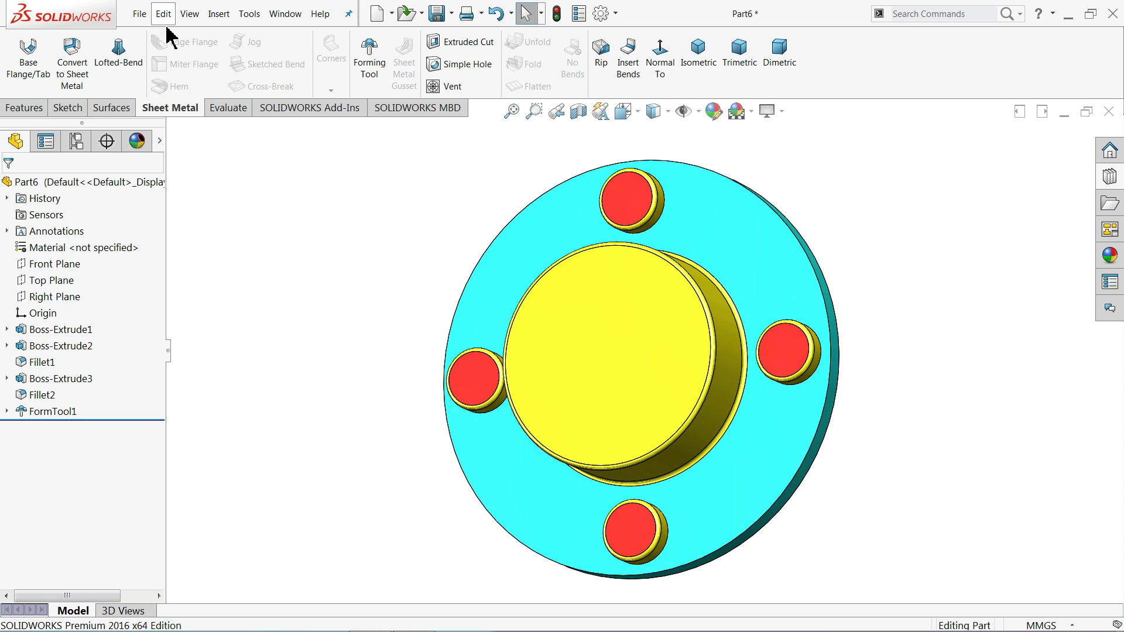
Step: Create a new part document
left_click(392, 15)
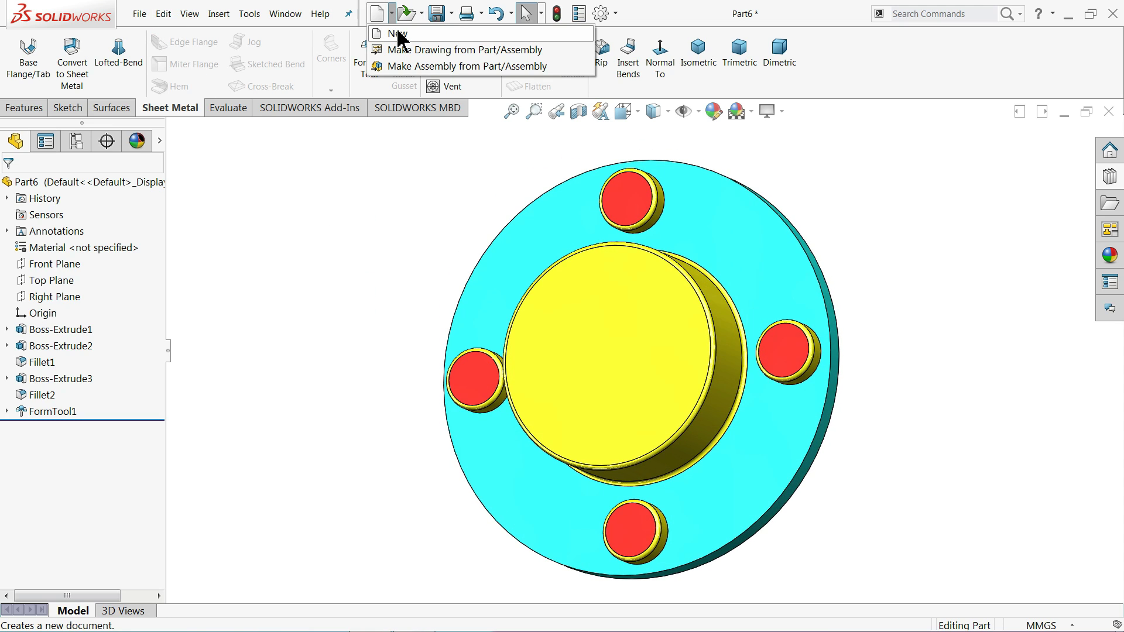
left_click(397, 34)
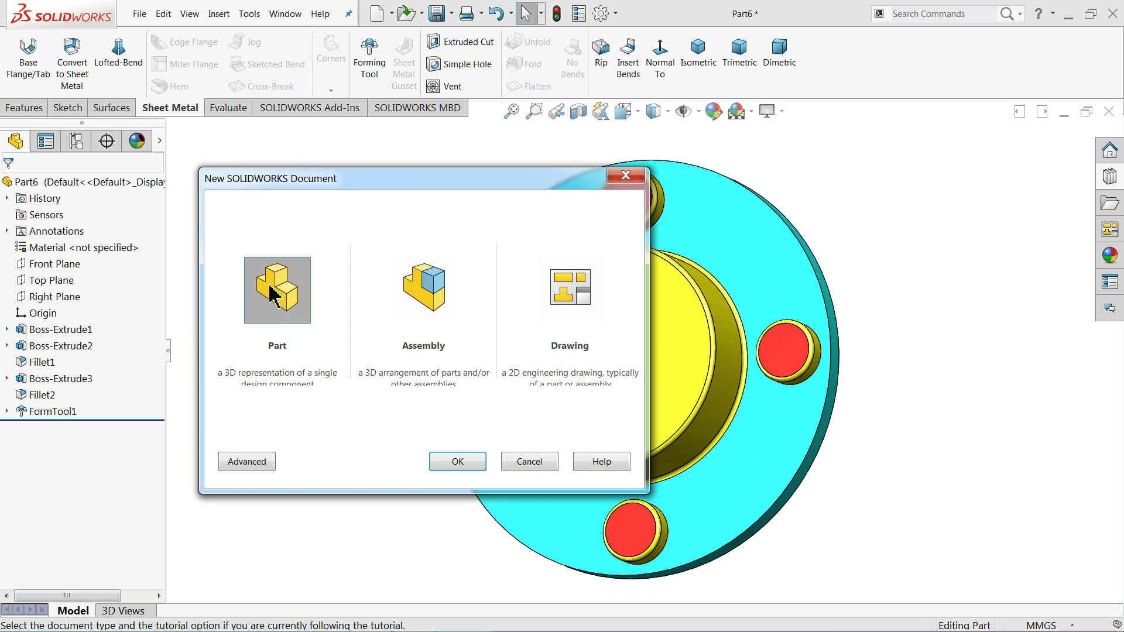
left_click(463, 463)
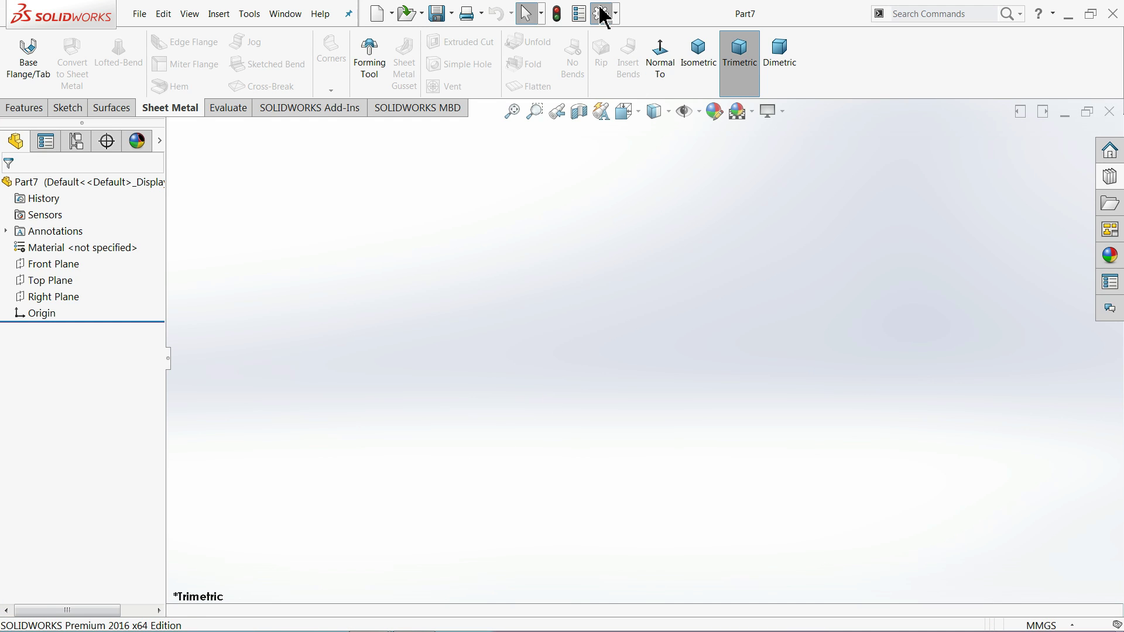
Step: Raise the document's shaded image quality toward high and apply the Plain White scene
left_click(606, 17)
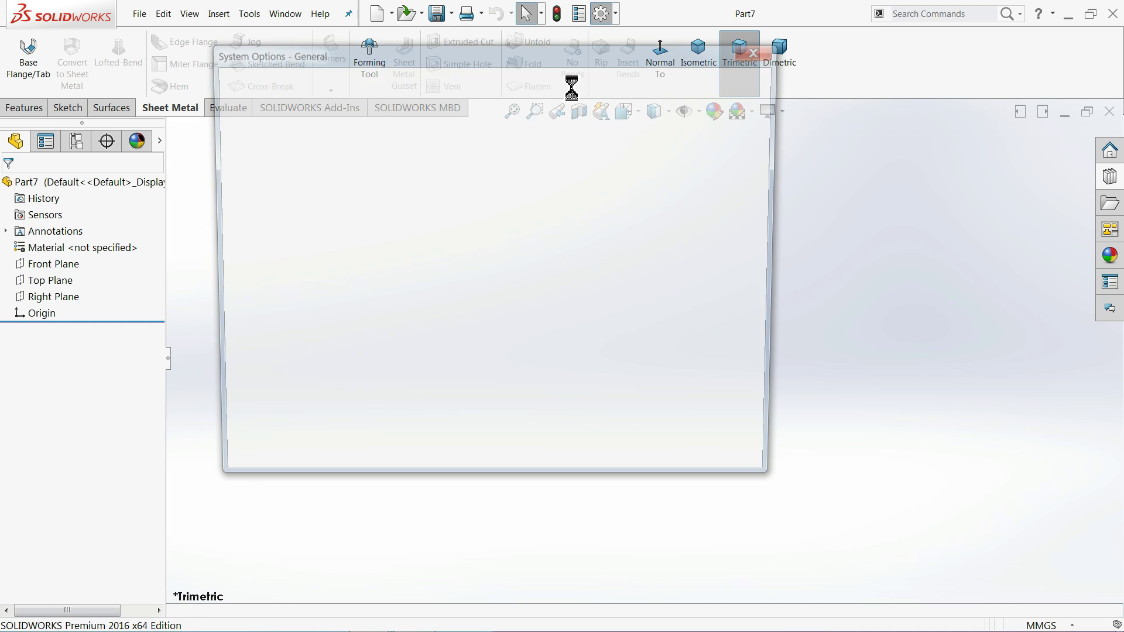
left_click(349, 85)
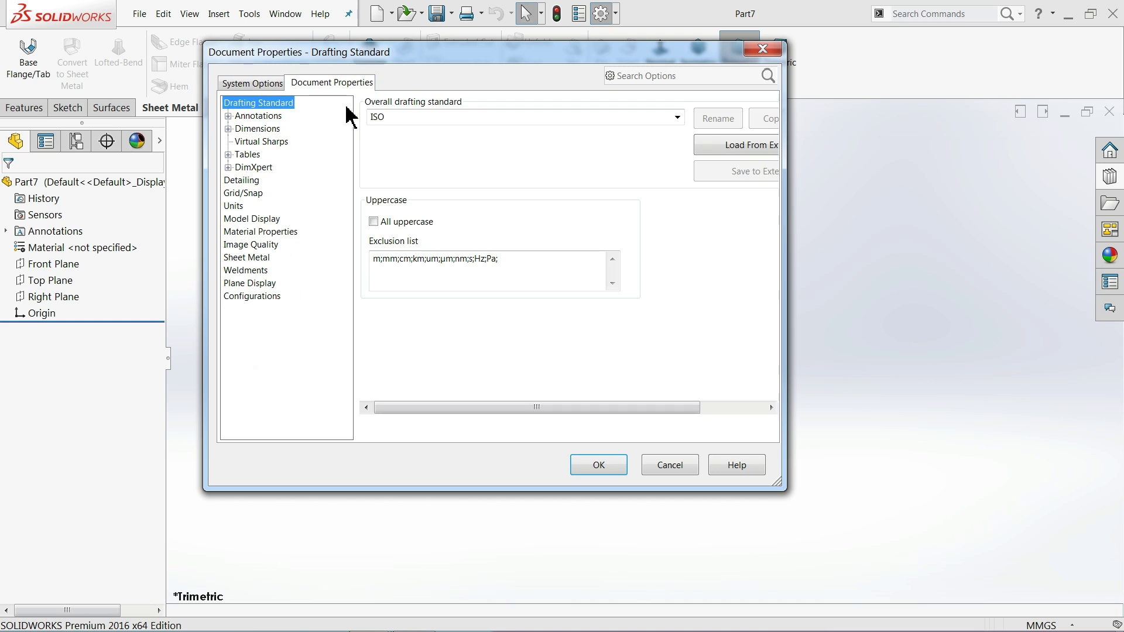
left_click(273, 245)
left_click_drag(498, 130, 619, 134)
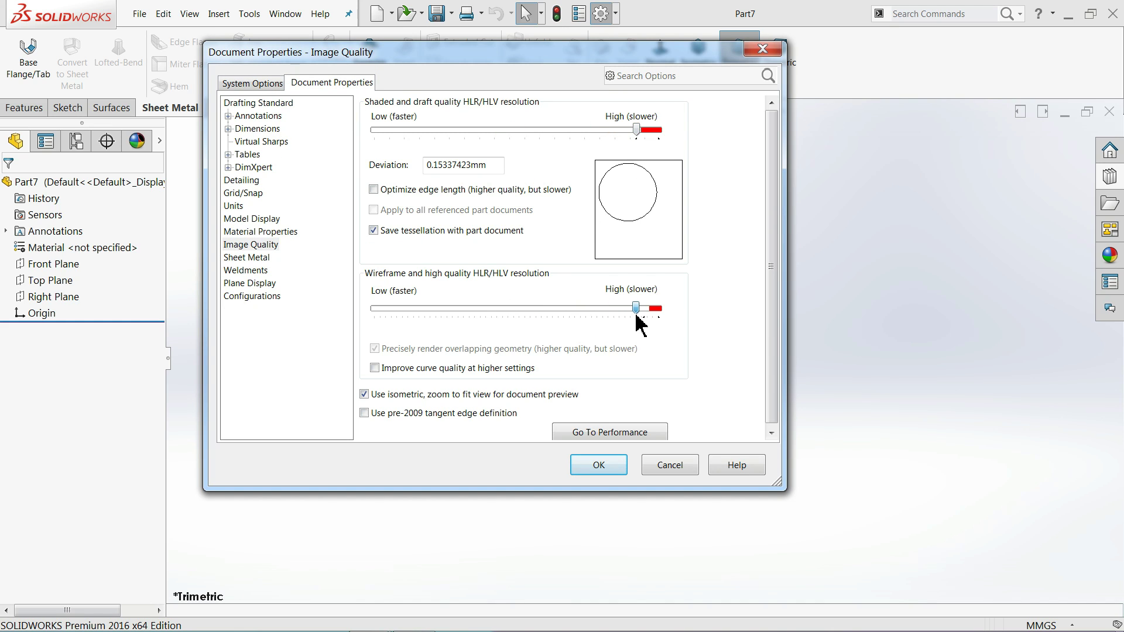
left_click(600, 472)
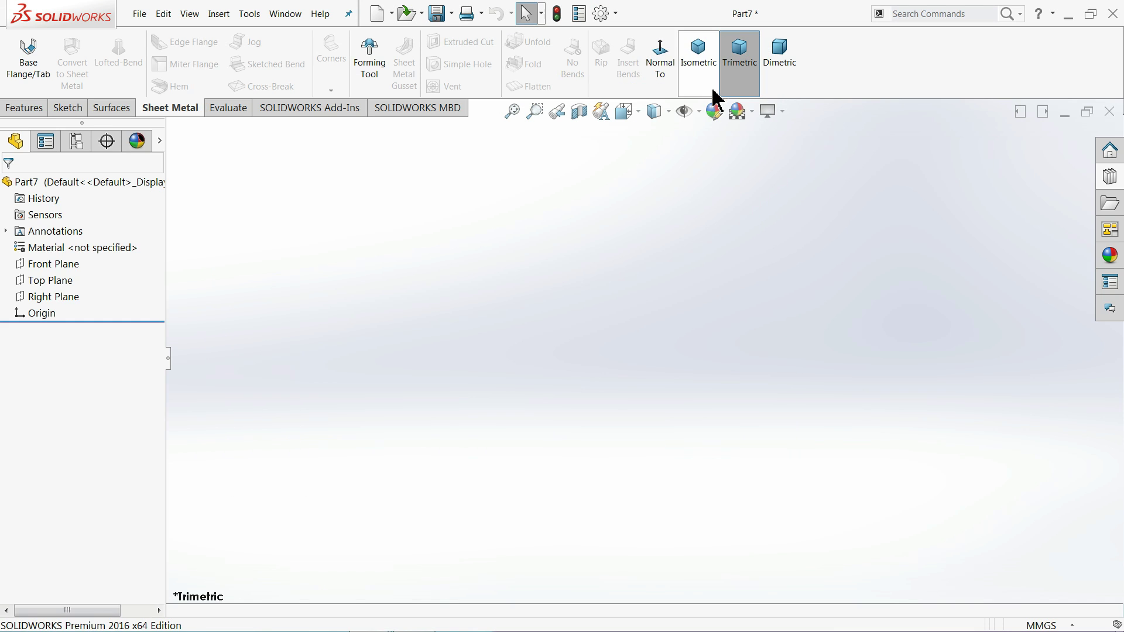
left_click(751, 112)
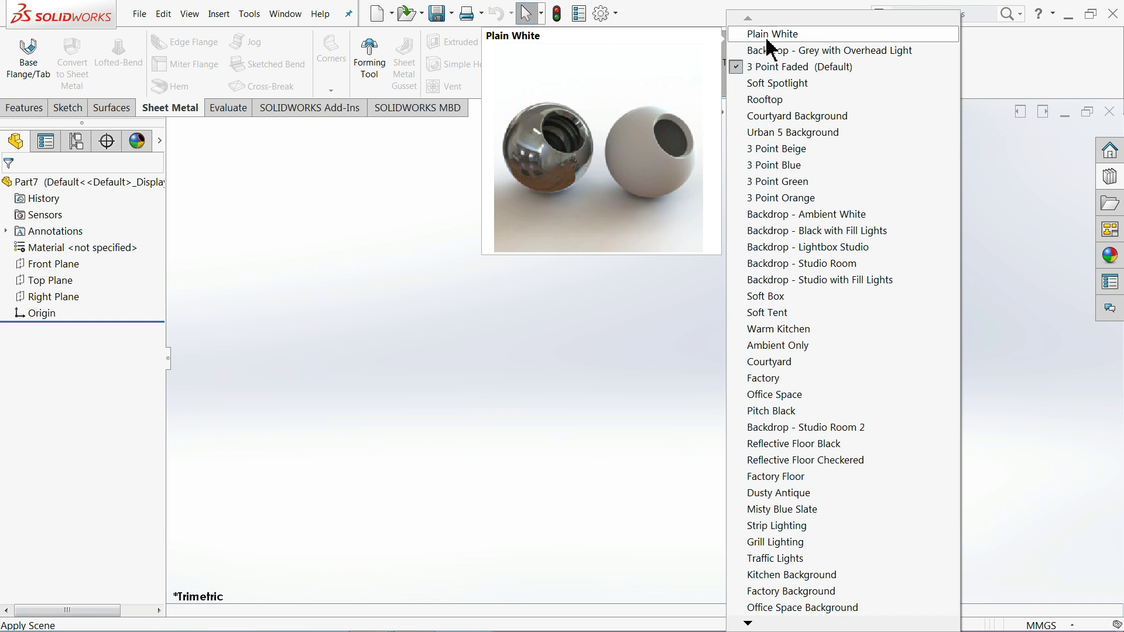
left_click(758, 33)
Step: Sketch a circle centred on the origin on the Top Plane
left_click(43, 282)
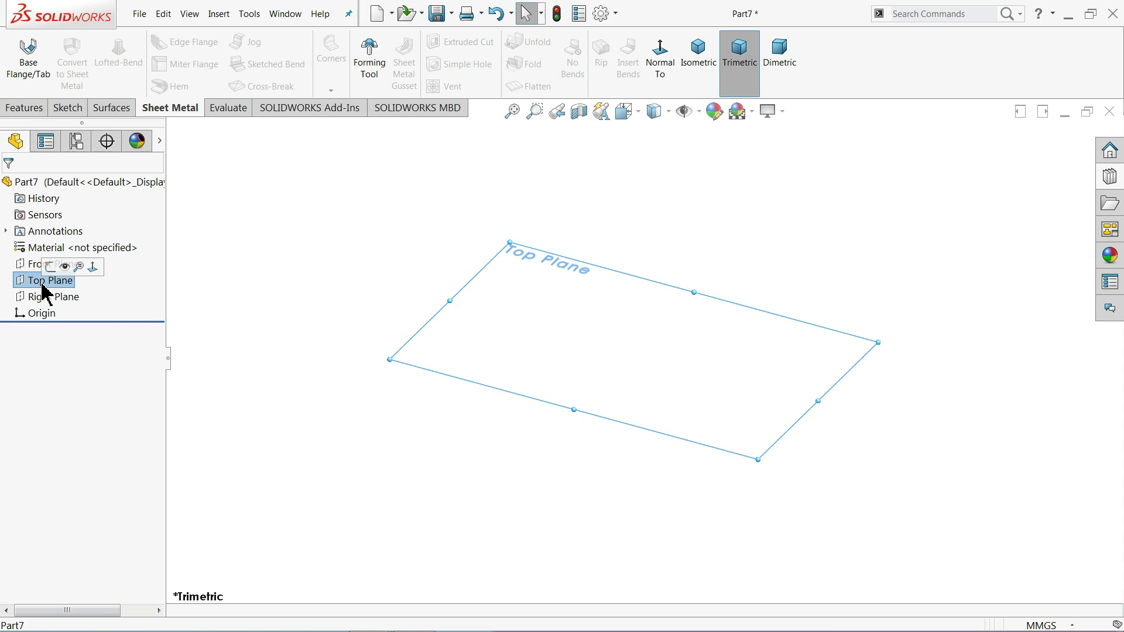
left_click(51, 268)
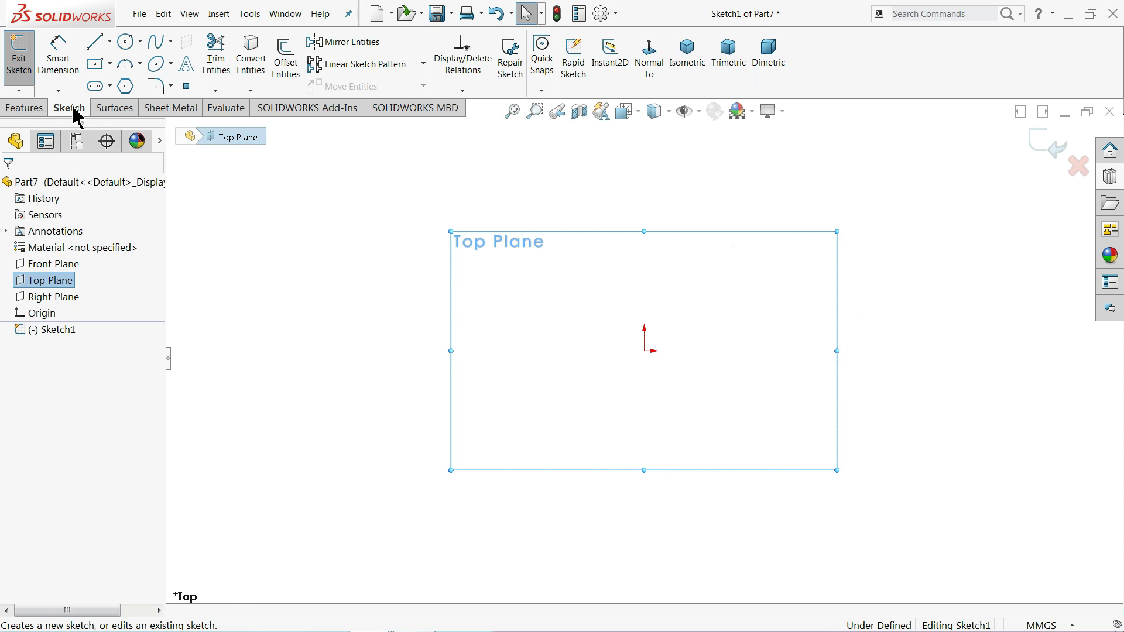
left_click(126, 43)
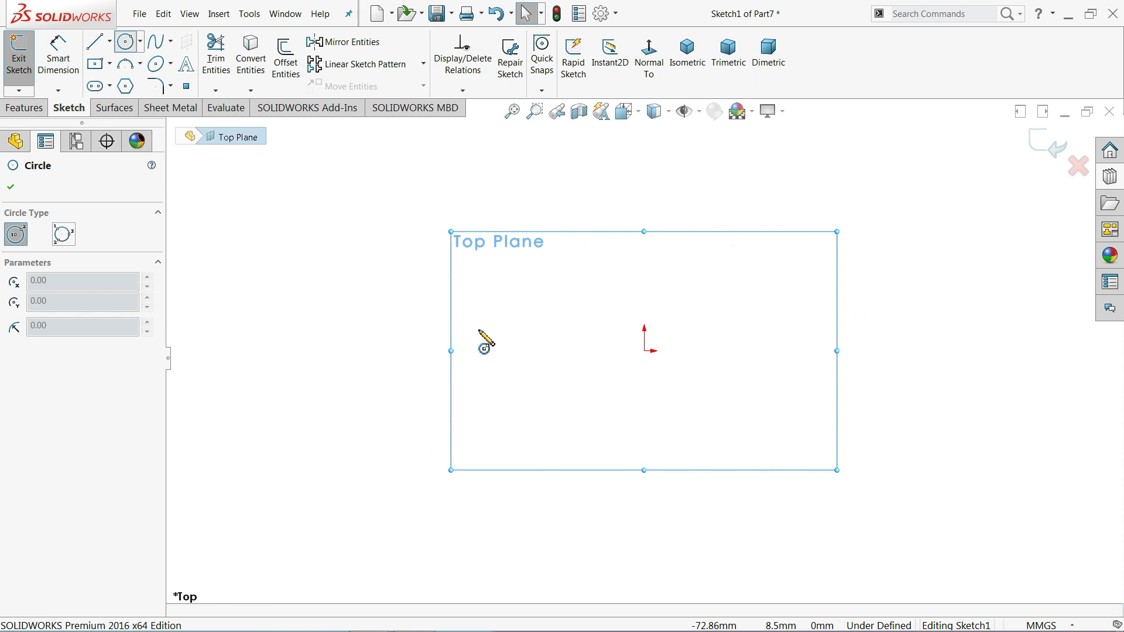
left_click(644, 351)
left_click(472, 253)
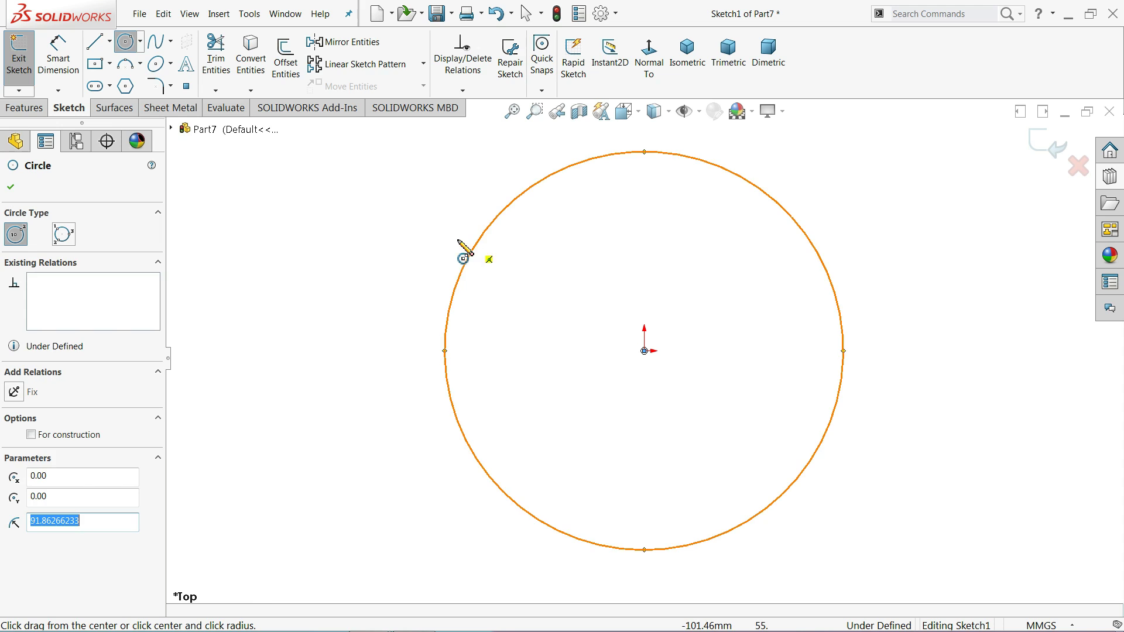
Step: Dimension the circle's diameter to 200 mm and close the sketch dimensioning
left_click(53, 54)
left_click(447, 345)
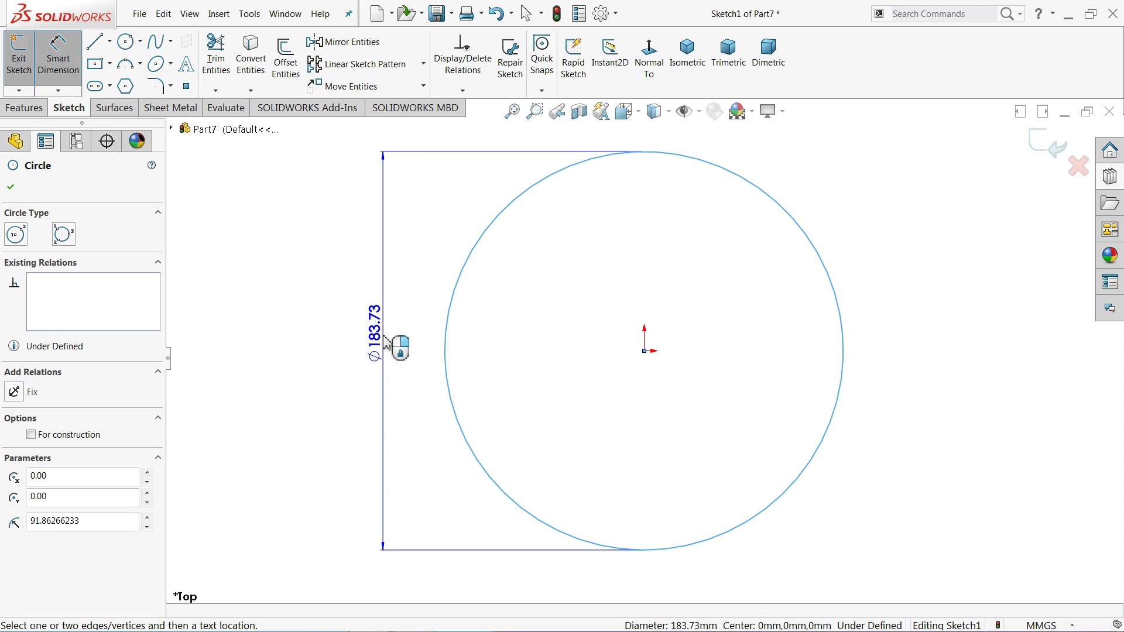
left_click(386, 342)
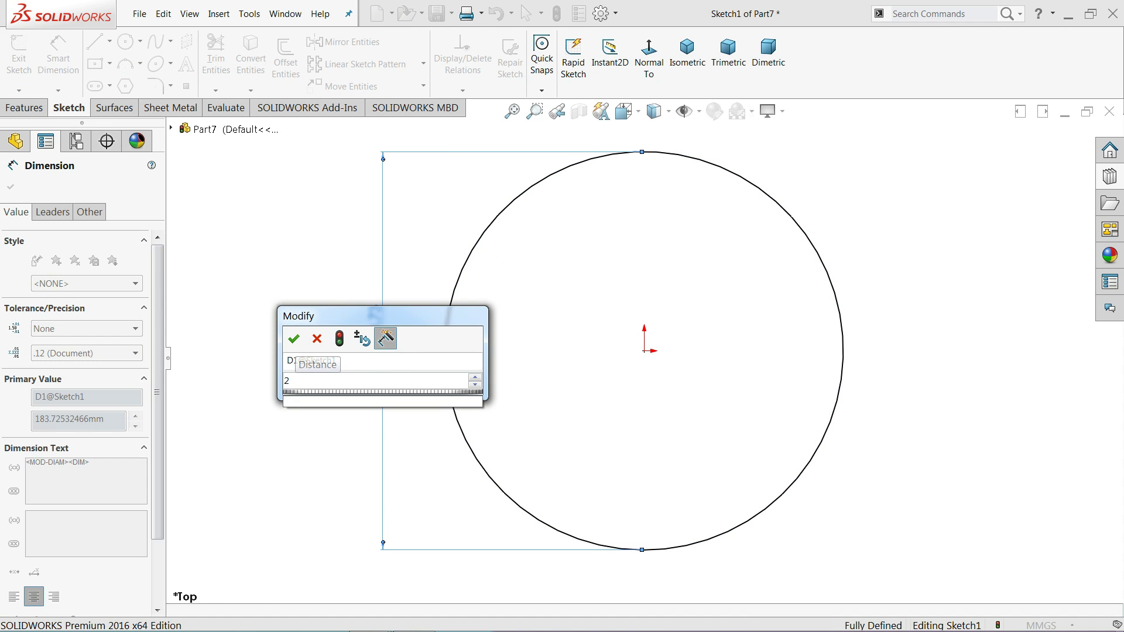
type("200")
left_click(294, 341)
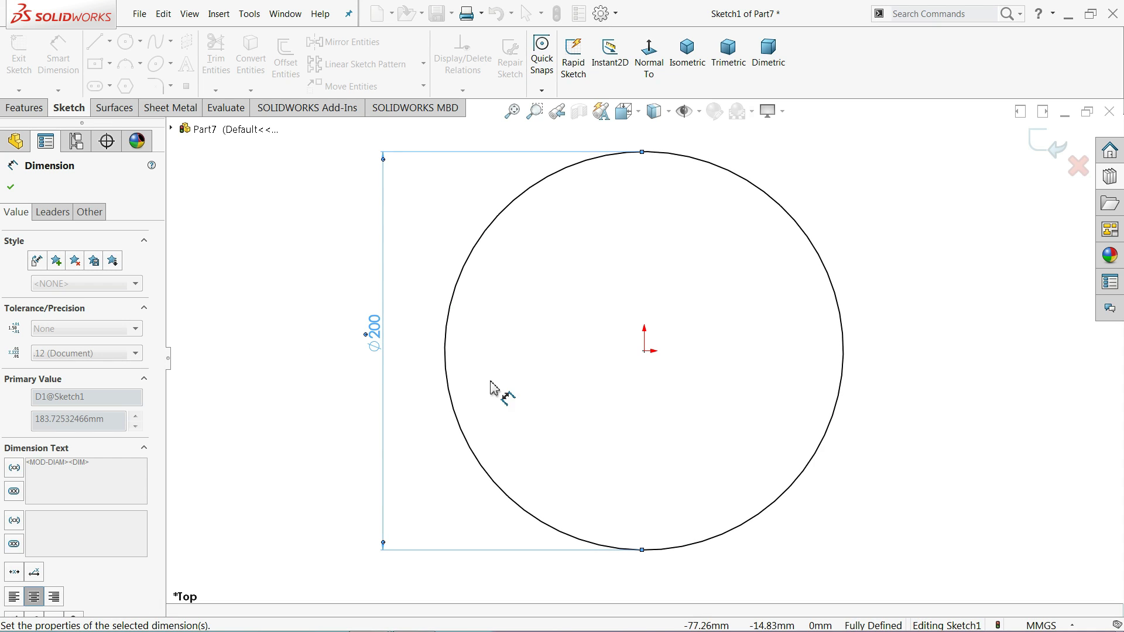
left_click(11, 187)
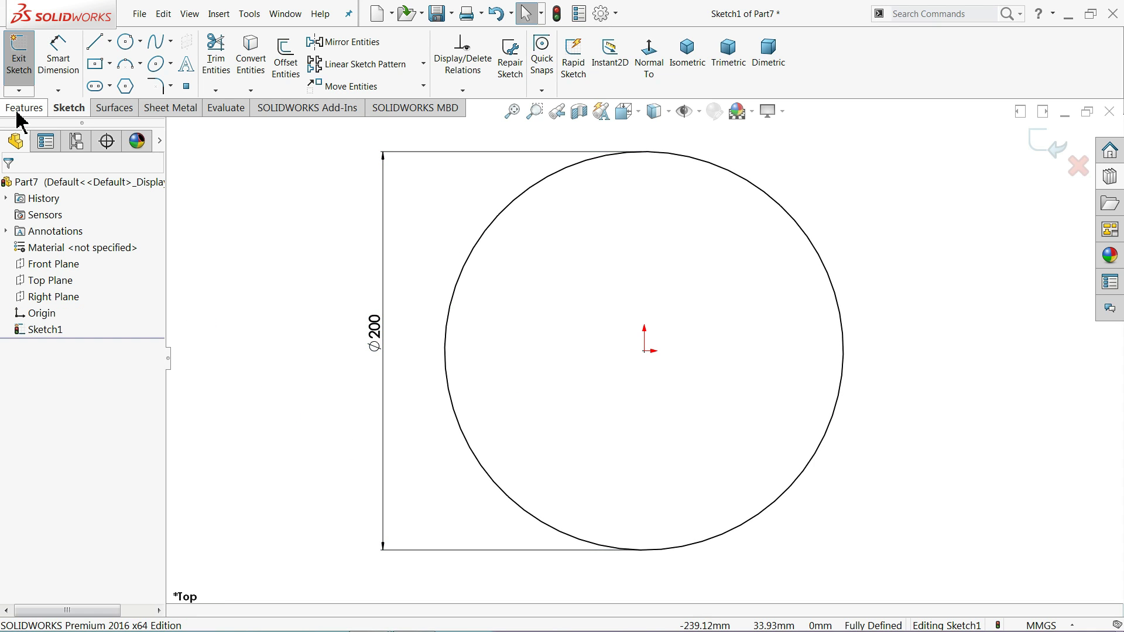
Step: Create a 1.00 mm thick Base-Flange1 from the circle sketch, then select Part7 for colouring
left_click(173, 110)
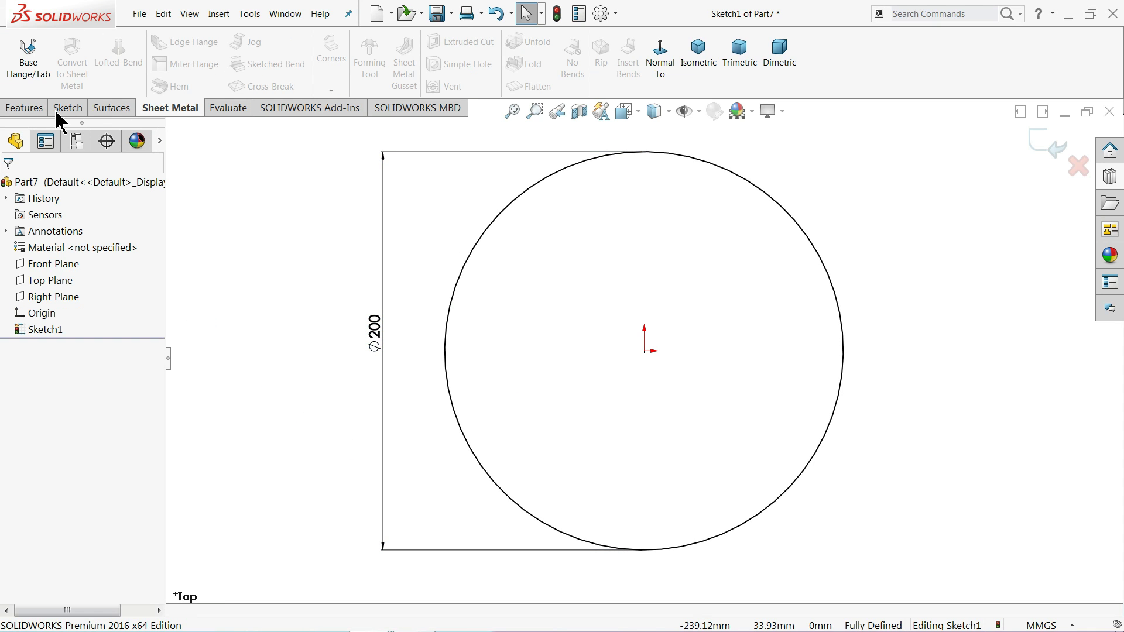
left_click(32, 80)
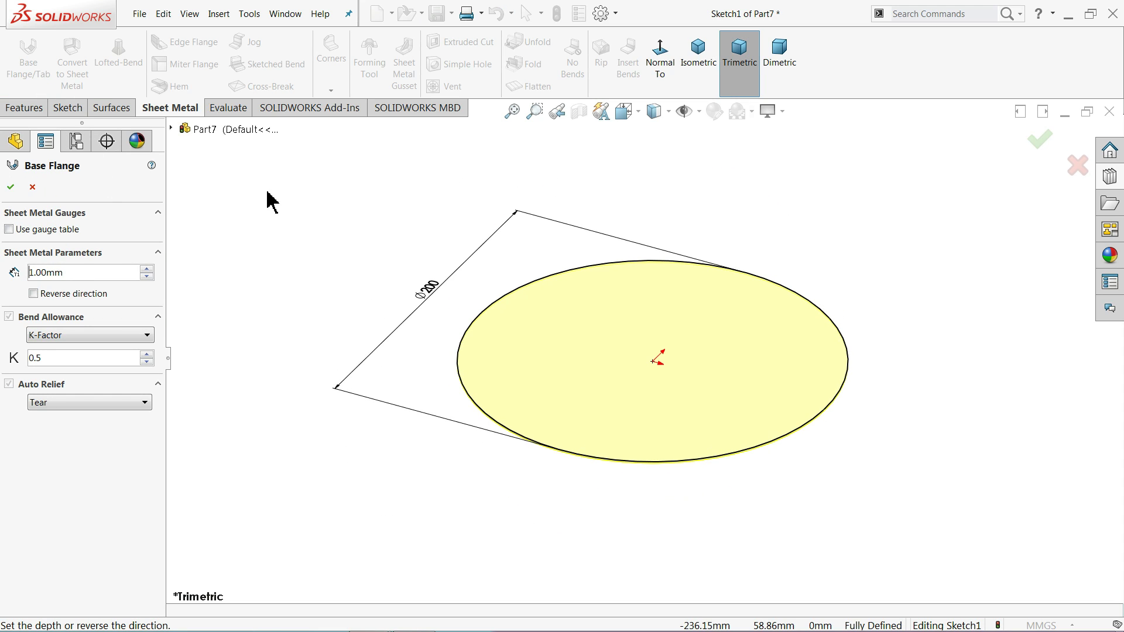
scroll(621, 375, "down", 3)
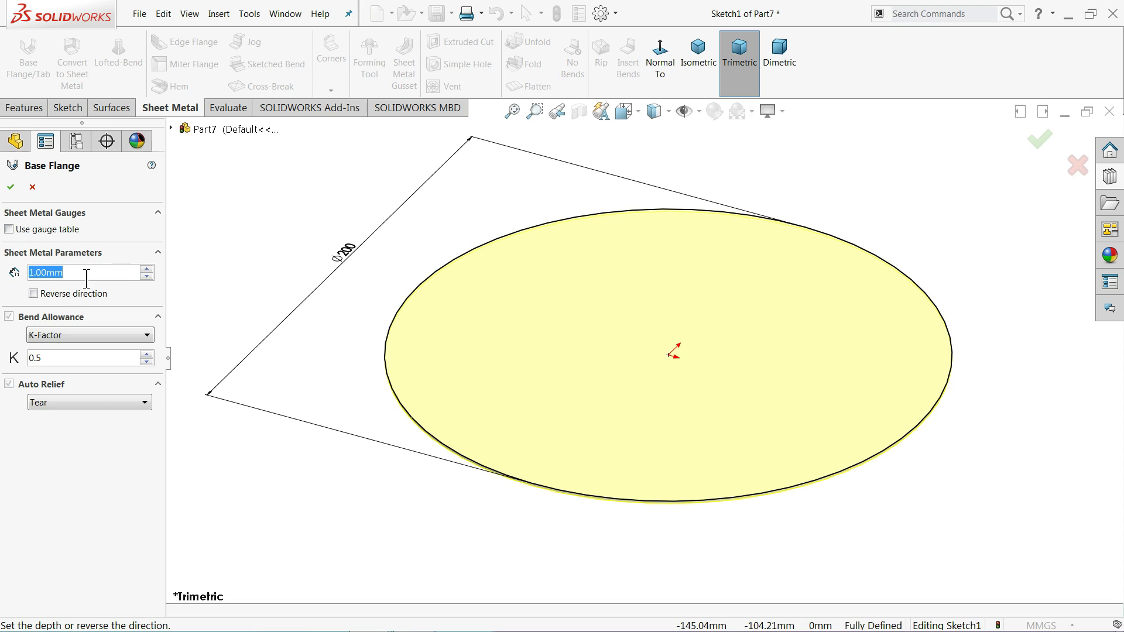
left_click(10, 185)
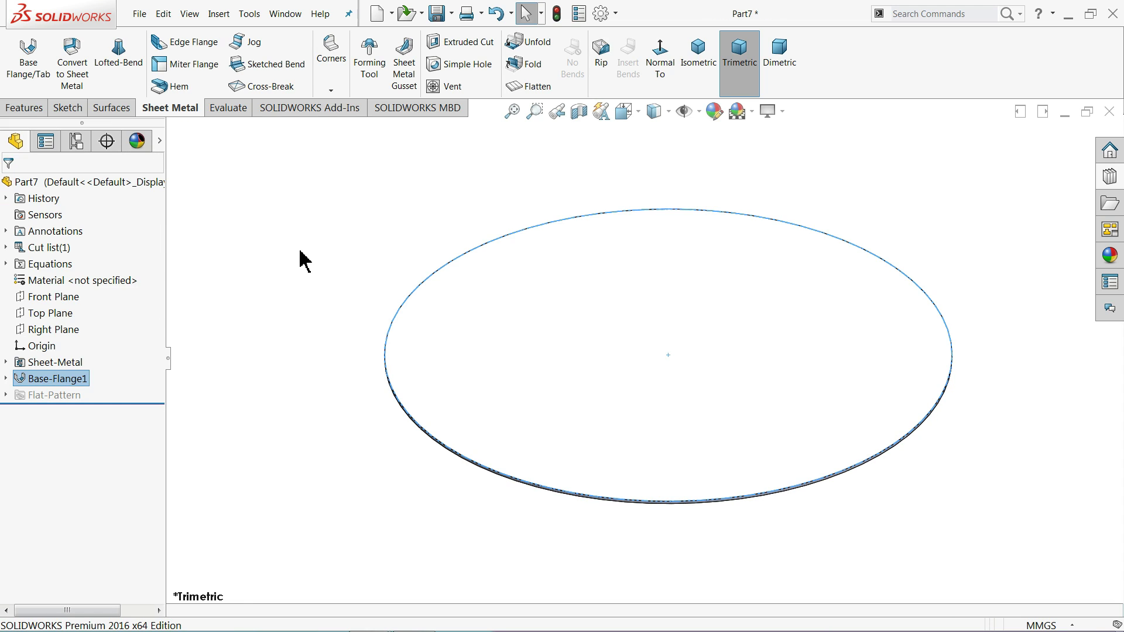
left_click(93, 184)
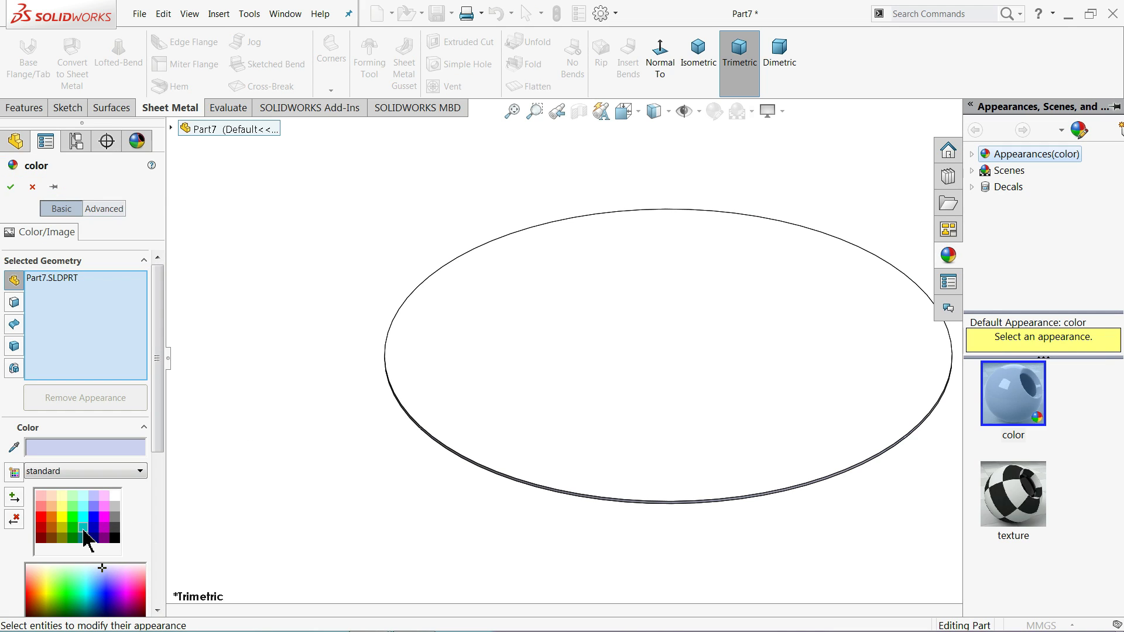
Step: Colour the whole disk cyan (RGB 0, 204, 255) and tilt the view to check its top face
left_click(84, 530)
left_click(83, 523)
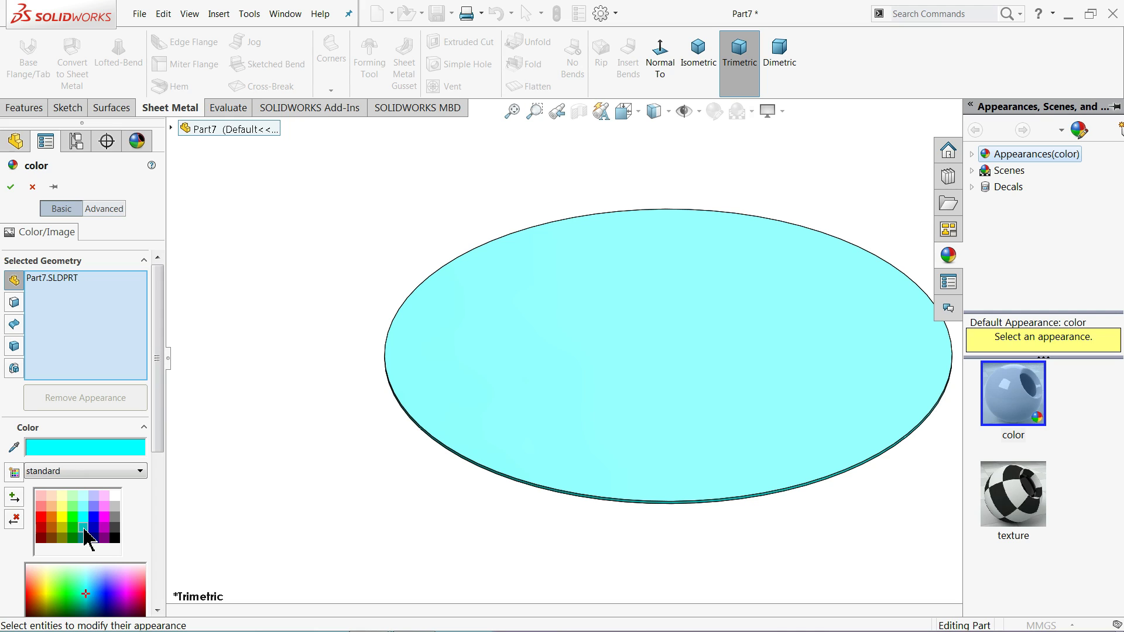
left_click(84, 531)
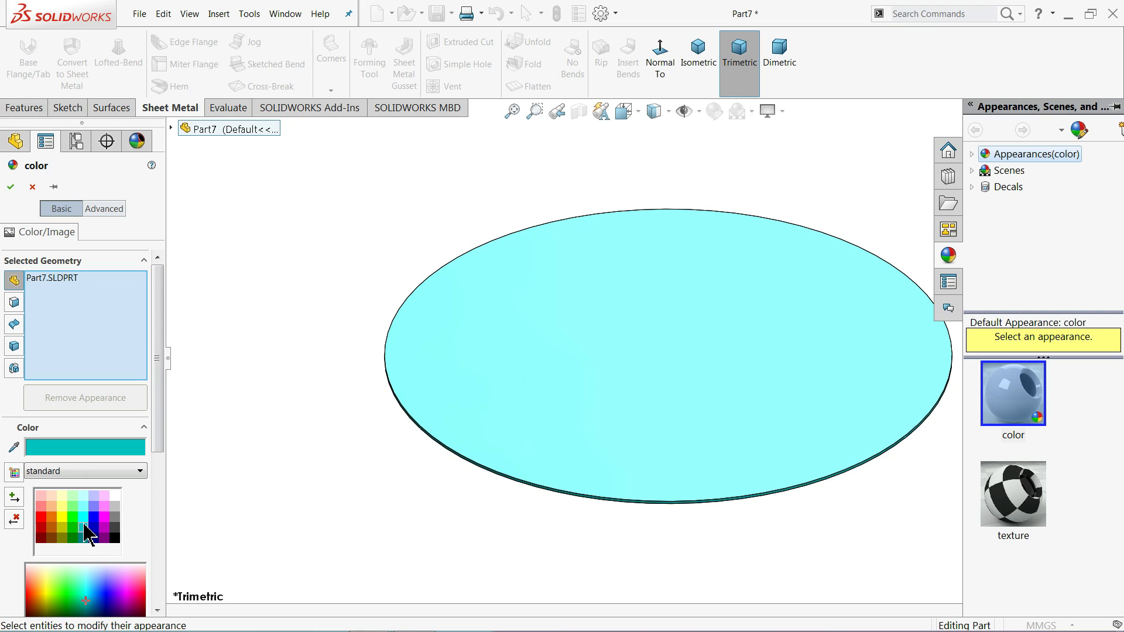
left_click(83, 519)
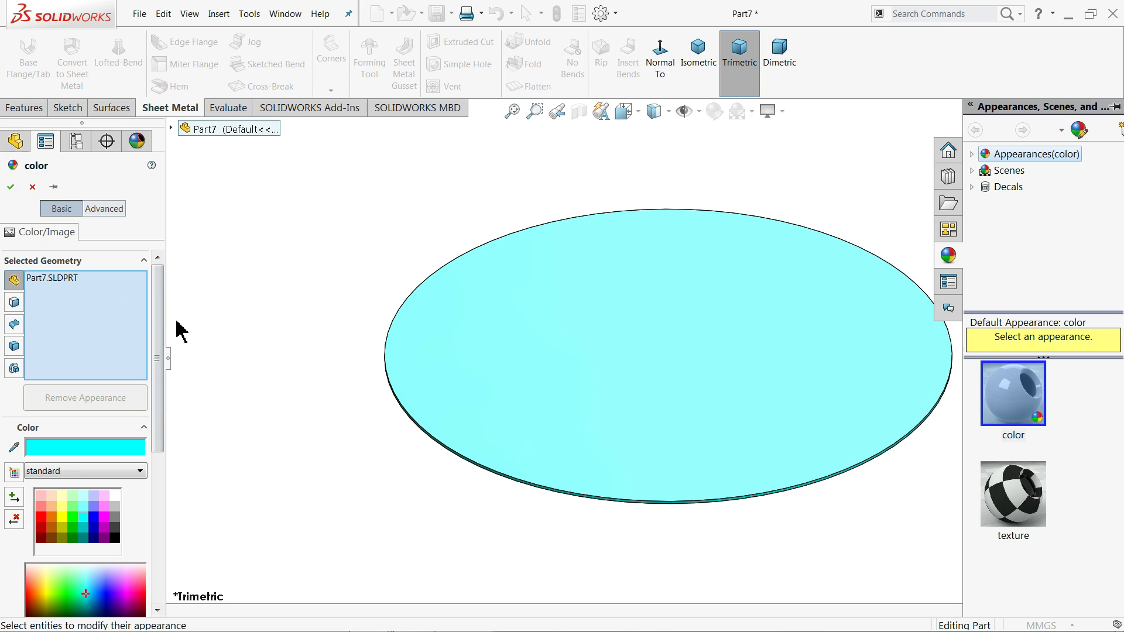
left_click_drag(158, 319, 158, 484)
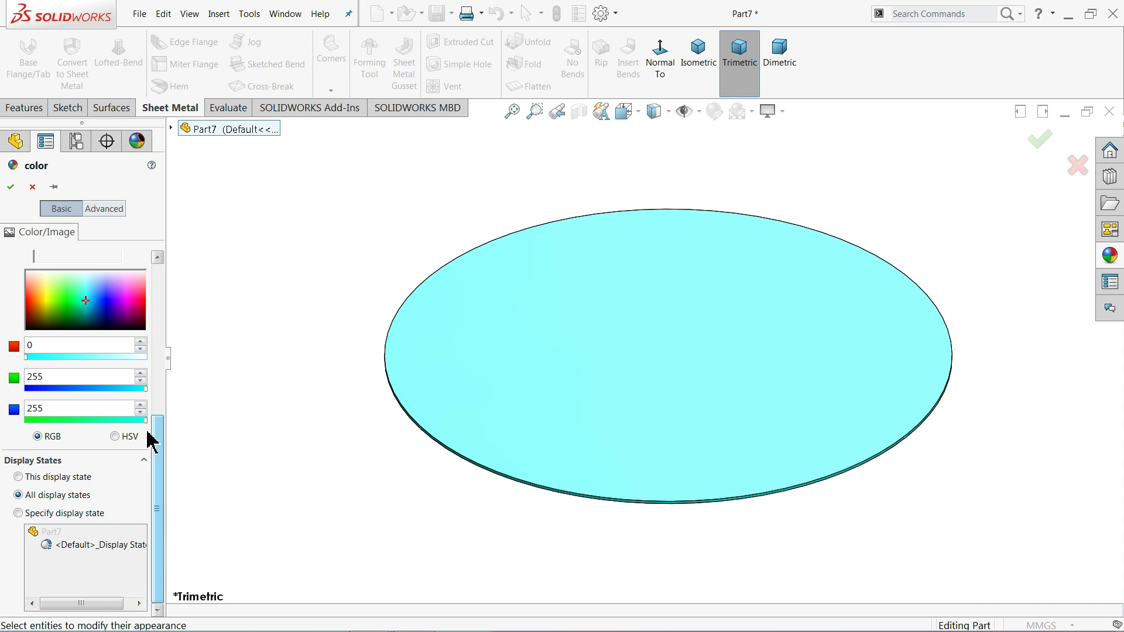
left_click_drag(139, 389, 136, 390)
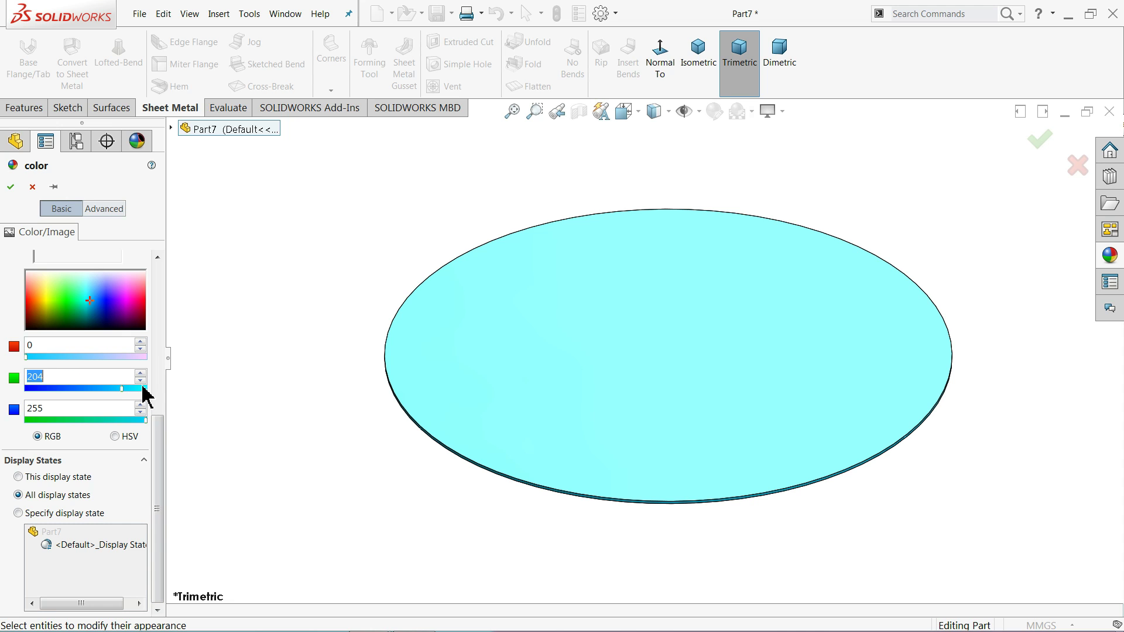
left_click(7, 190)
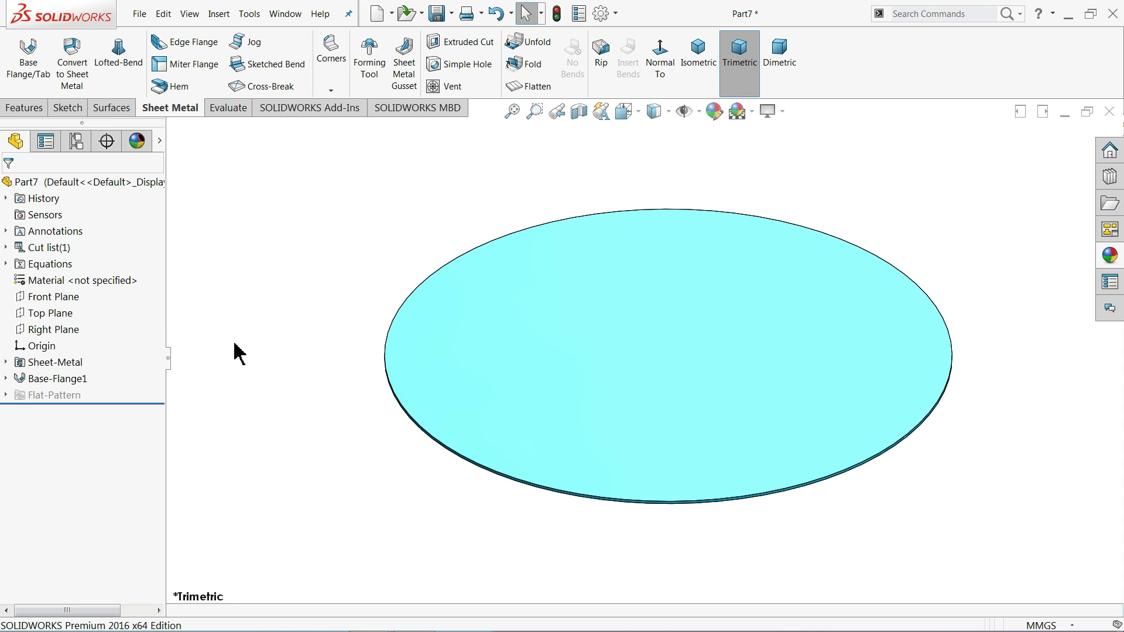
mouse_move(326, 467)
middle_mouse_down()
mouse_move(351, 191)
mouse_move(355, 347)
mouse_move(327, 477)
mouse_move(329, 468)
middle_mouse_up()
scroll(600, 379, "up", 2)
scroll(768, 354, "down", 1)
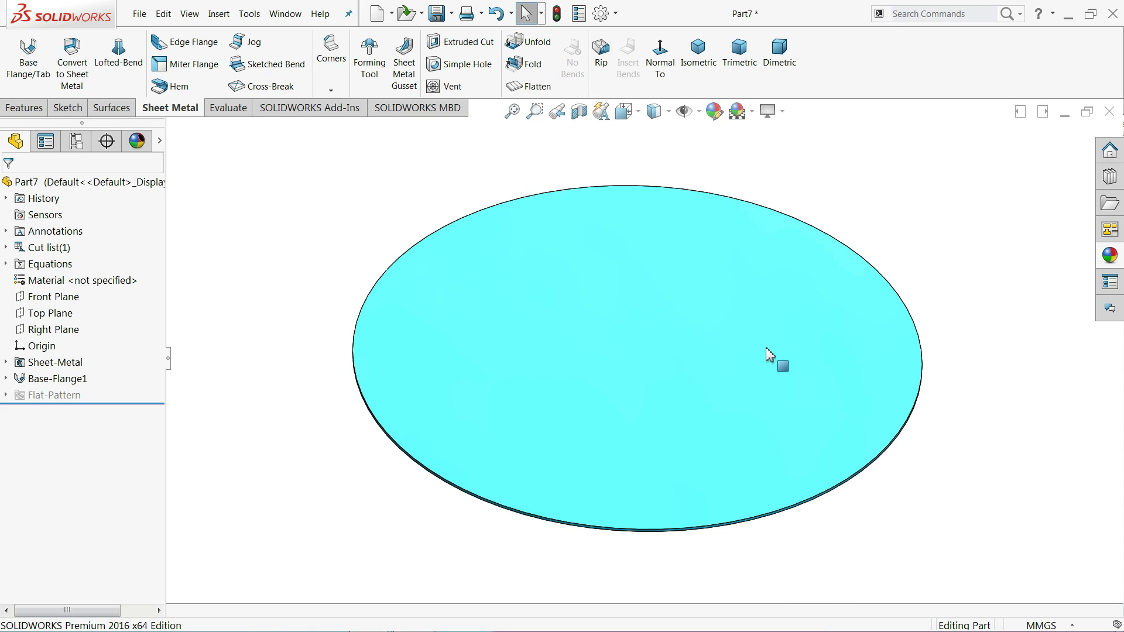
scroll(769, 405, "up", 1)
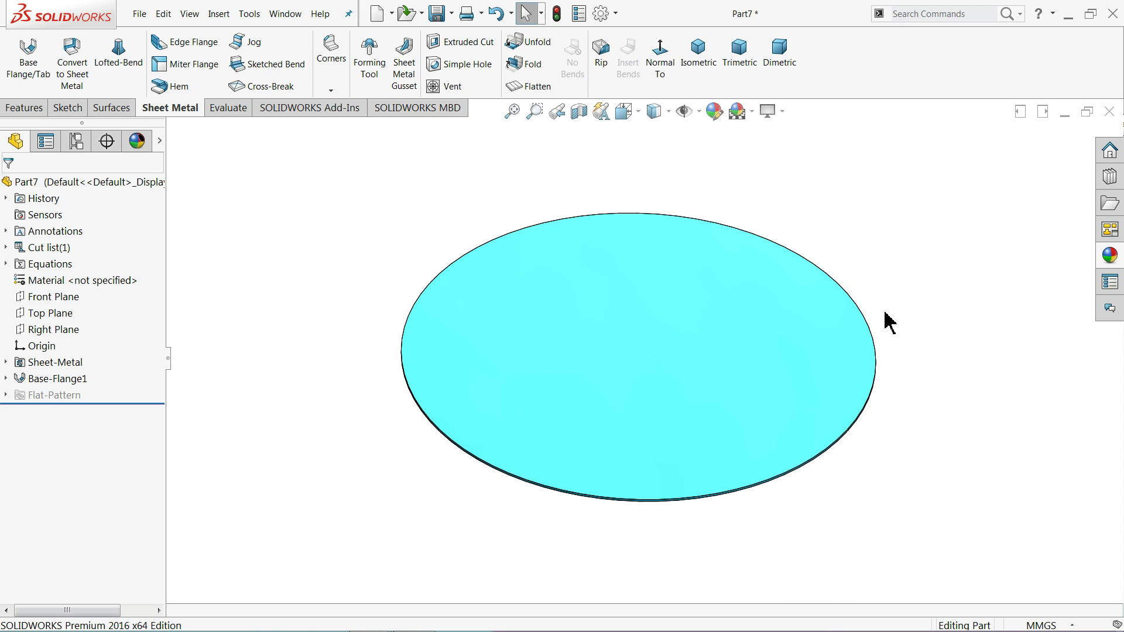
Step: Drag the Die Plate forming tool from the Design Library onto the disk's top face
left_click(1109, 178)
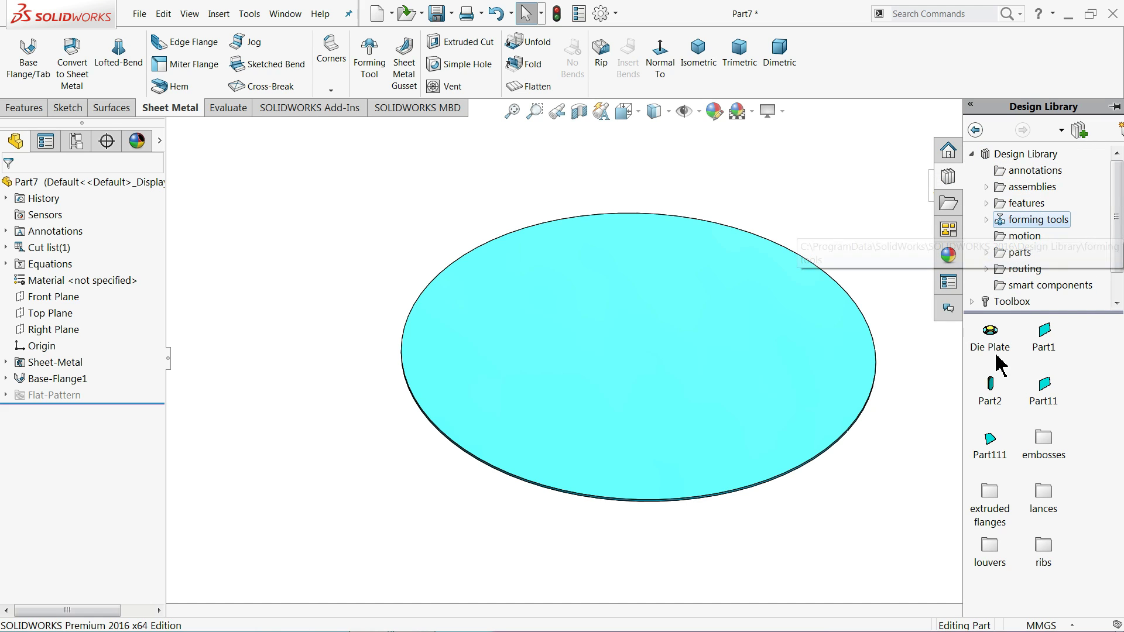
mouse_move(990, 350)
left_click_drag(989, 350, 636, 340)
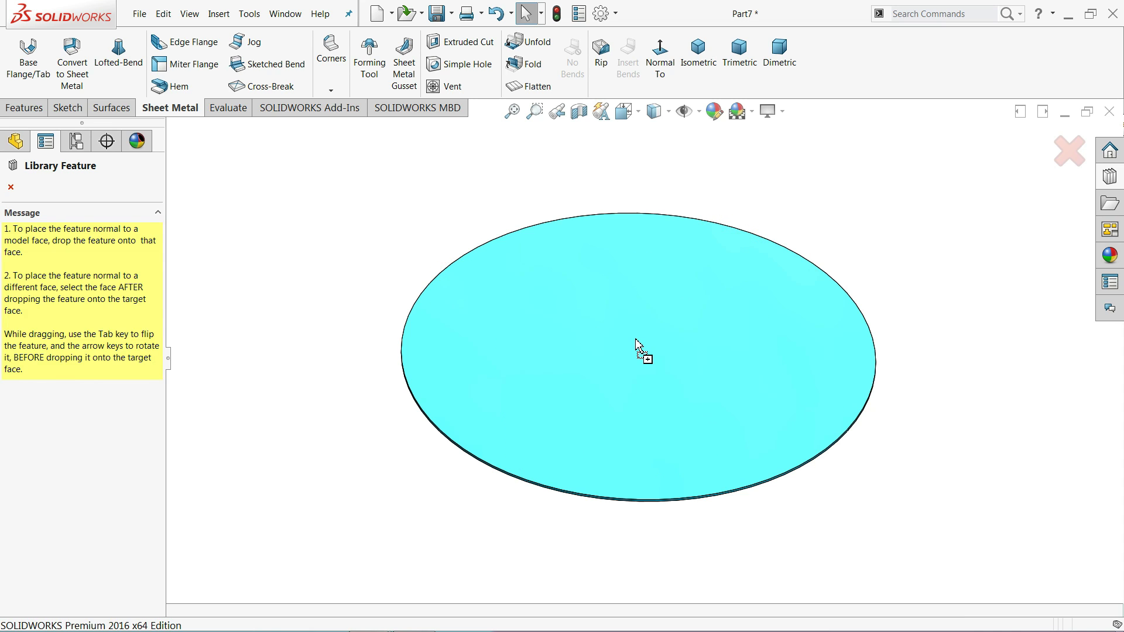
middle_click_drag(389, 503, 383, 479)
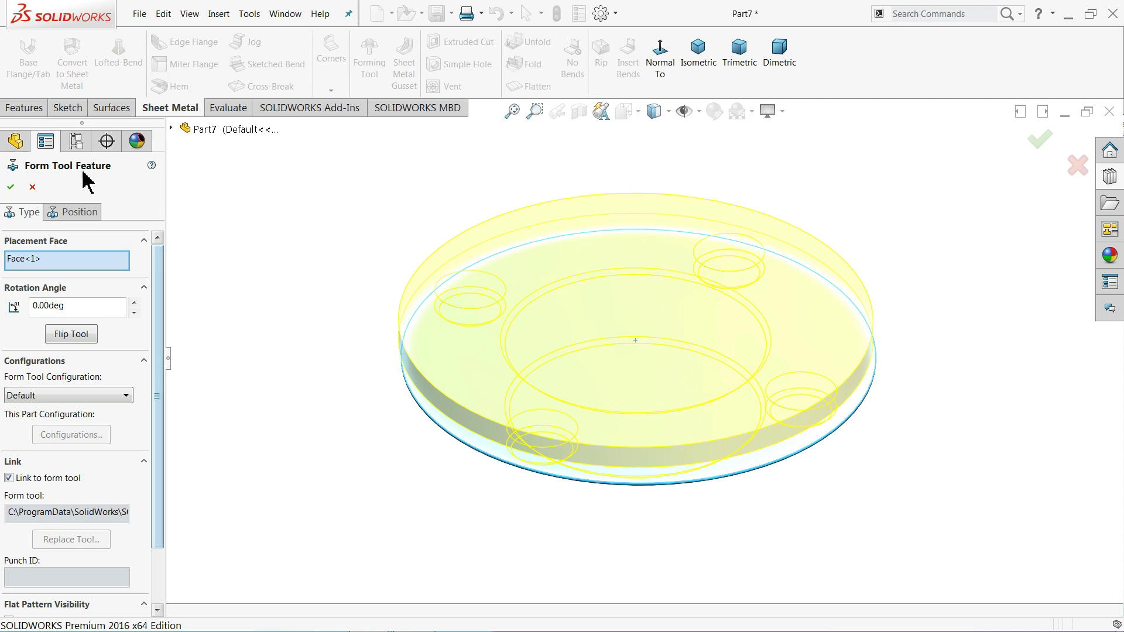
Step: On the Position tab, display the disk's Sketch1 and turn to a top-down view
left_click(75, 212)
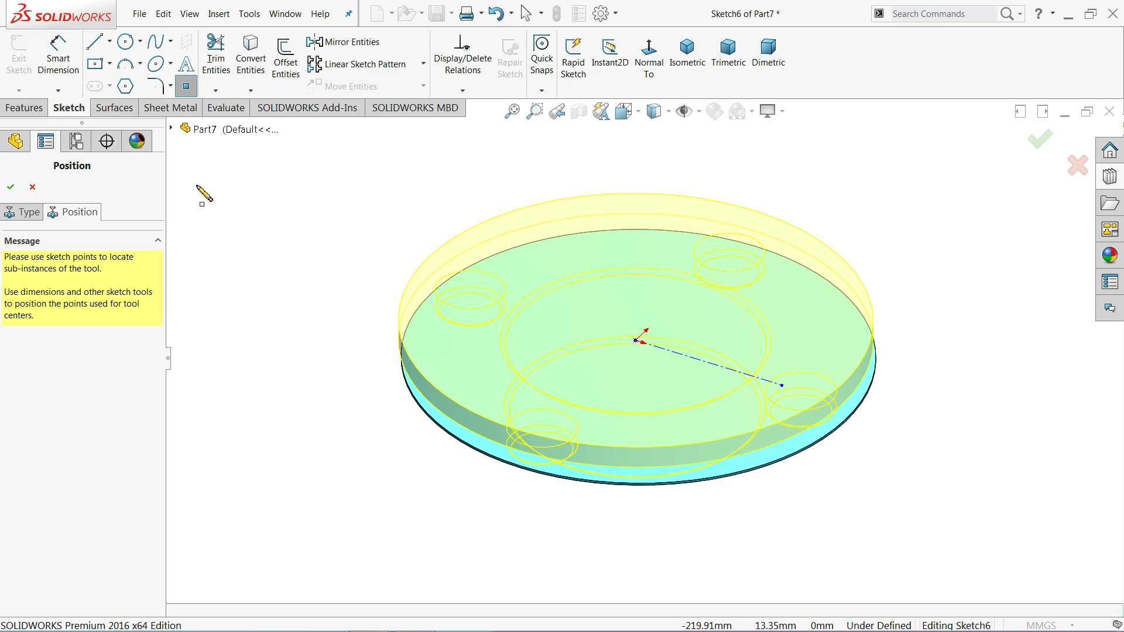
left_click(186, 86)
left_click(171, 128)
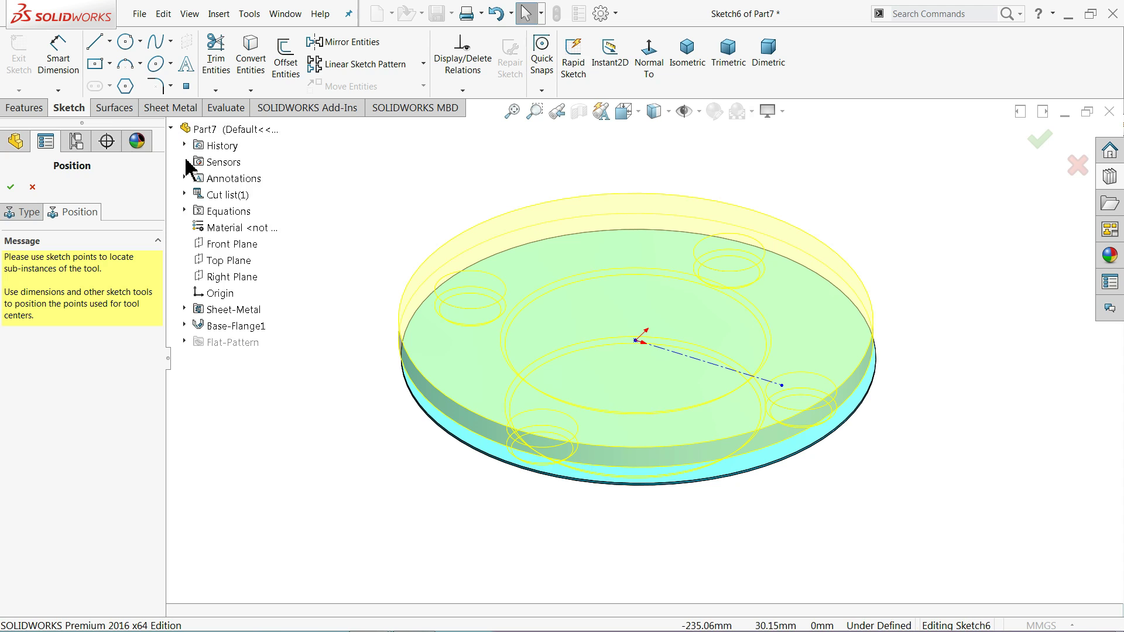
left_click(186, 326)
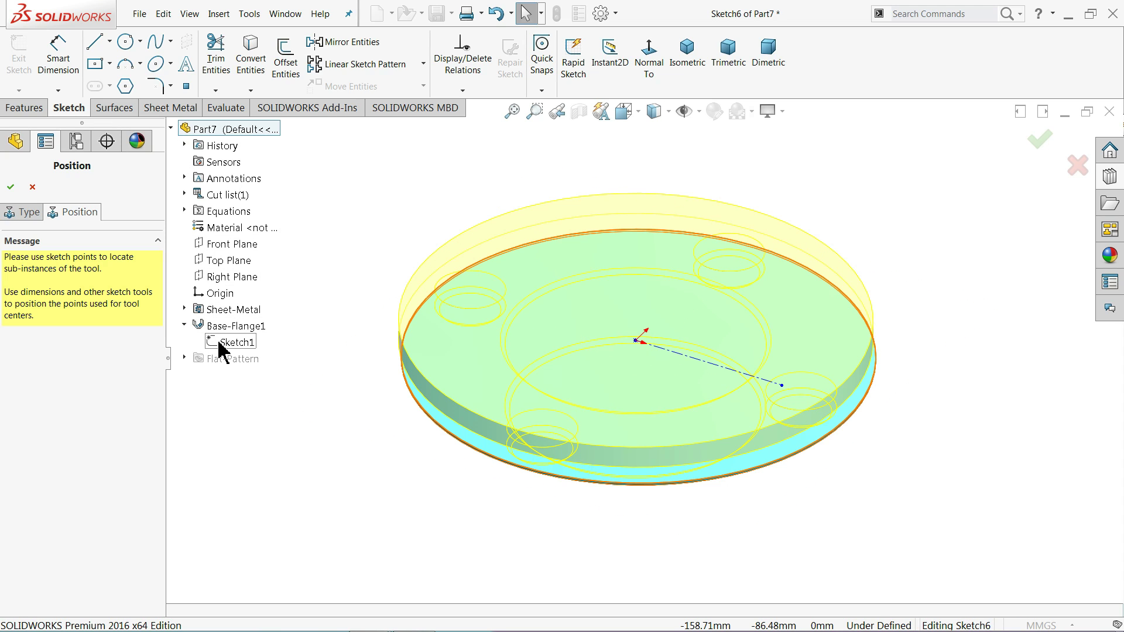
left_click(234, 343)
left_click(228, 327)
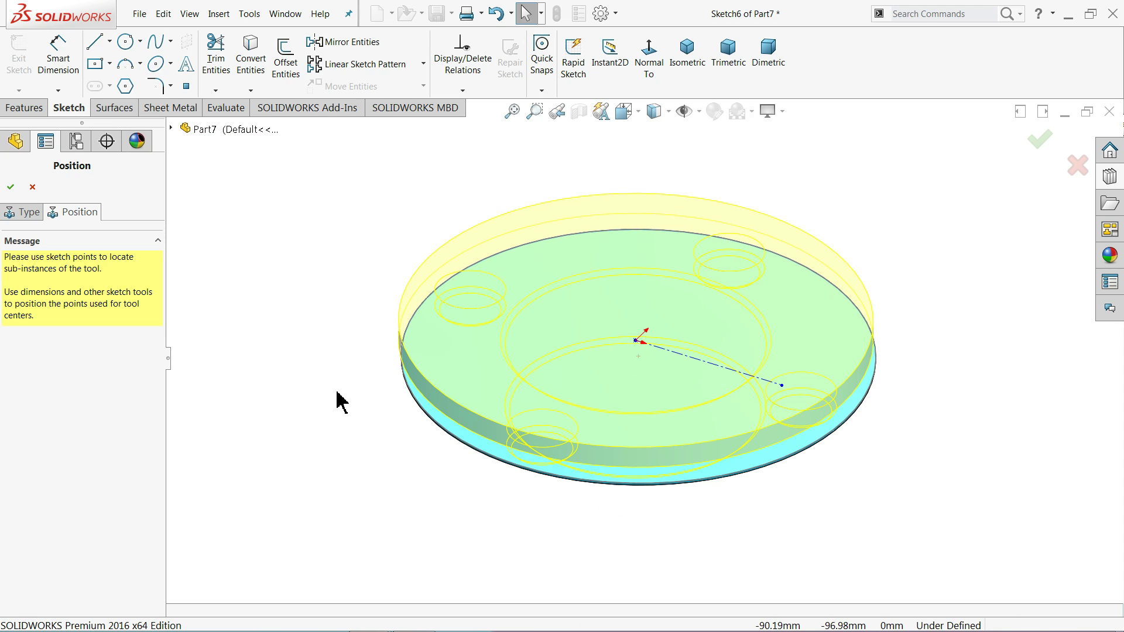
middle_click_drag(341, 403, 341, 470)
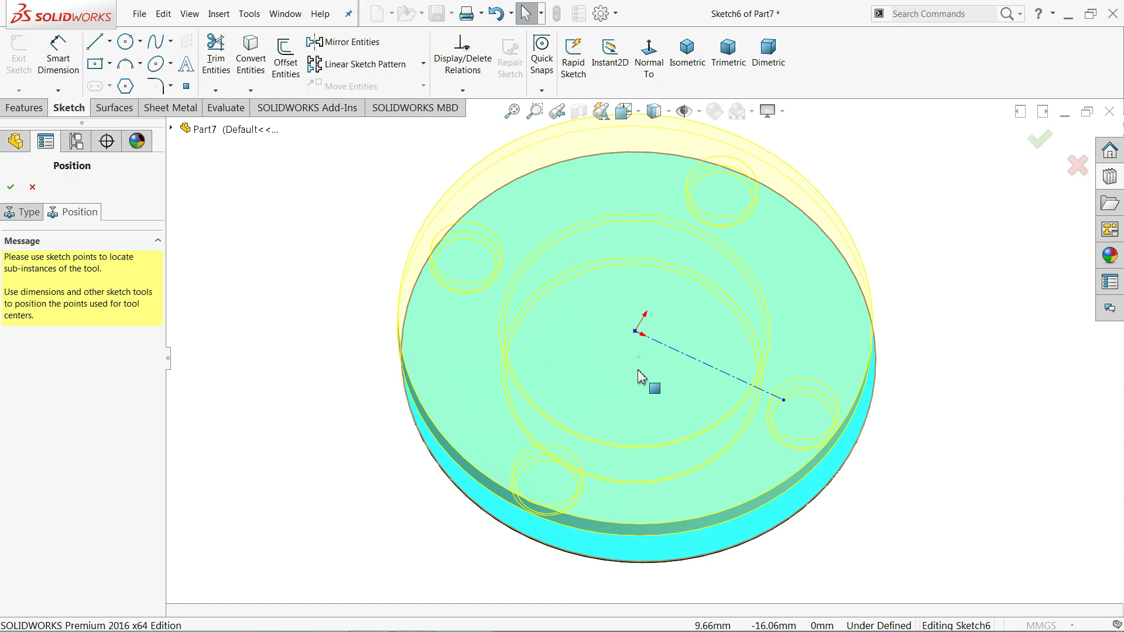
Step: Make the tool's centre point coincident with the part origin and accept the Die Plate feature
left_click(642, 334)
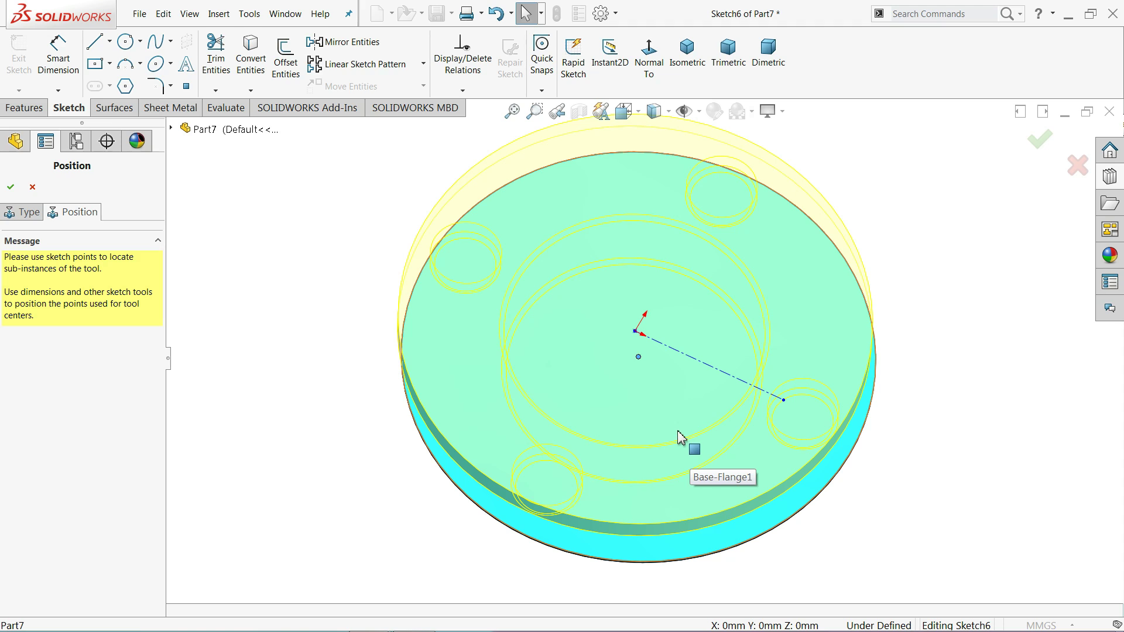
left_click(636, 333)
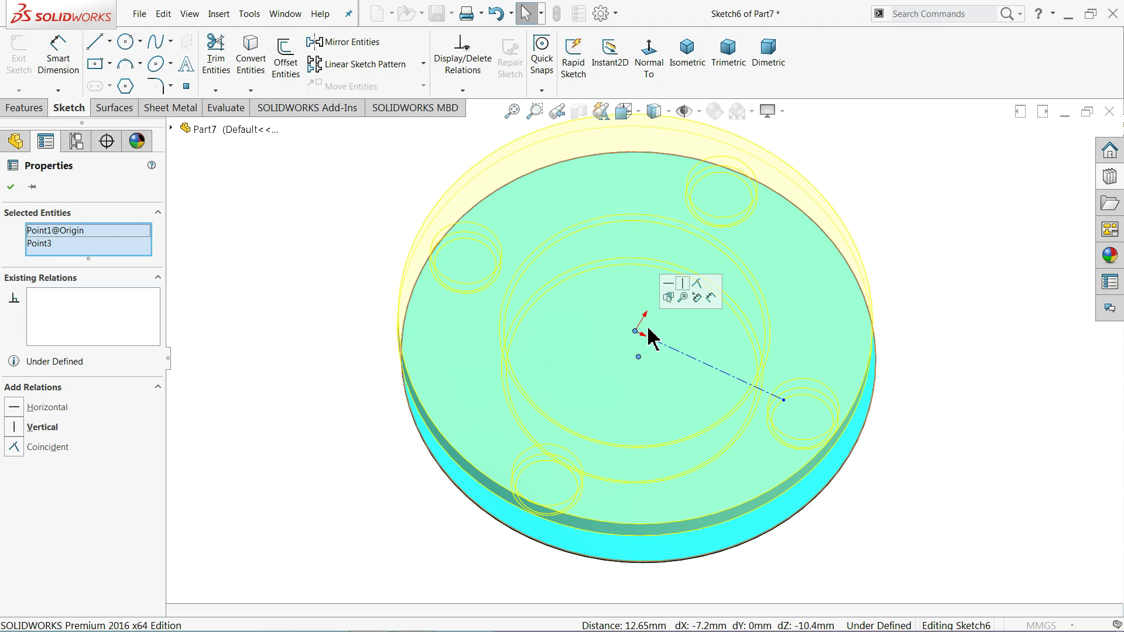
left_click(700, 284)
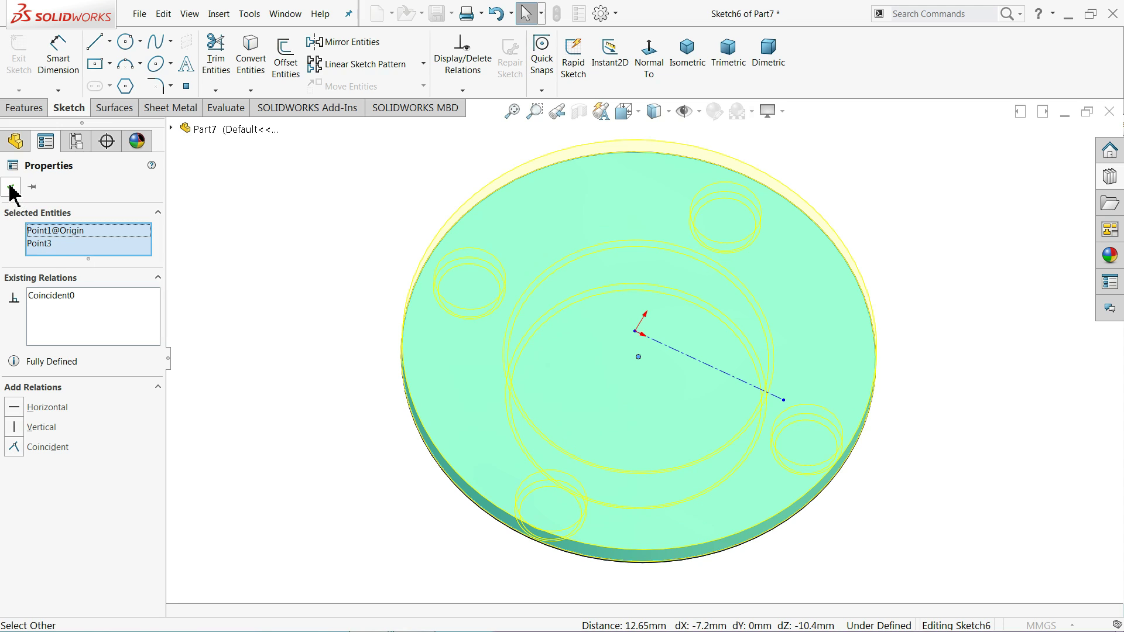
left_click(11, 188)
middle_click_drag(308, 472, 451, 409)
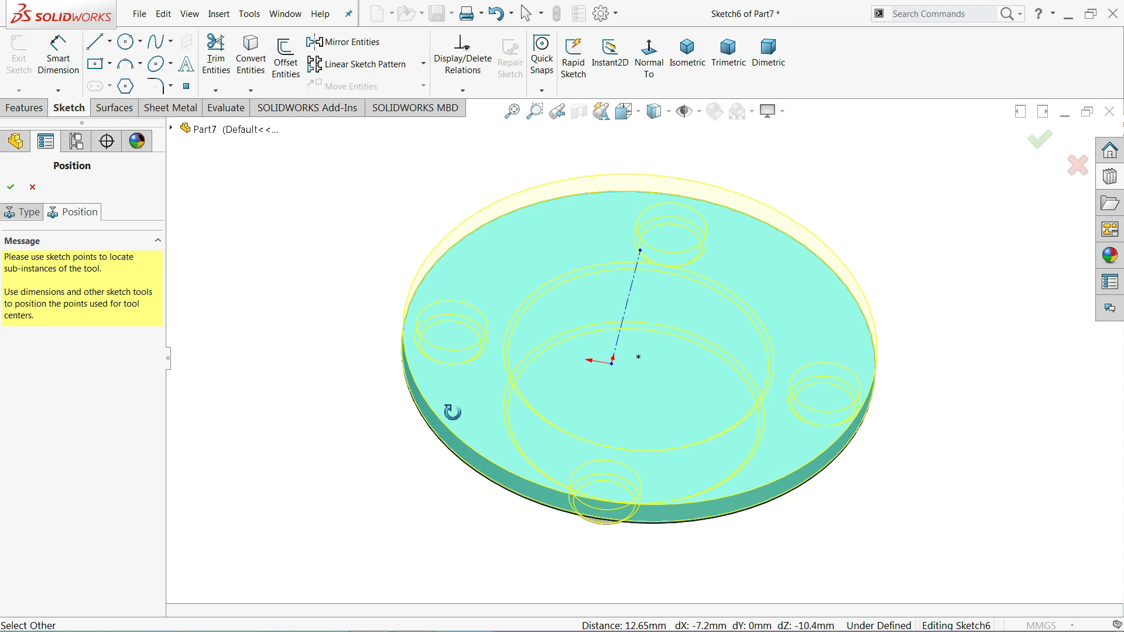
left_click(10, 188)
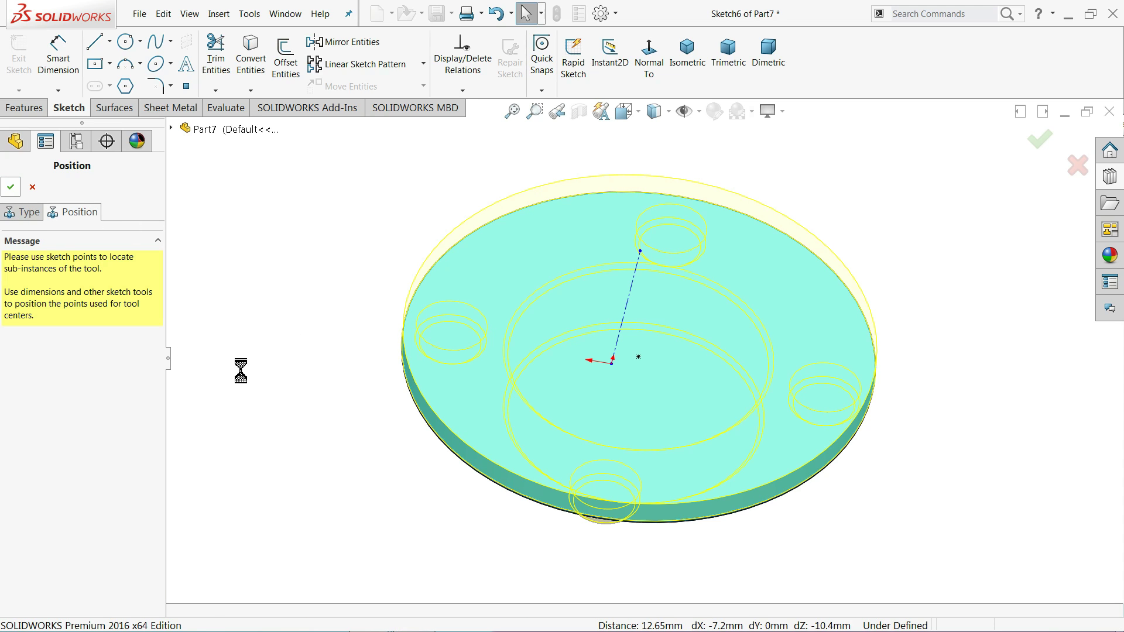
Step: Orbit and zoom to inspect the formed central cup and four hole bosses from below and above
middle_click_drag(439, 406, 620, 371)
scroll(620, 371, "down", 3)
middle_click_drag(598, 416, 623, 202)
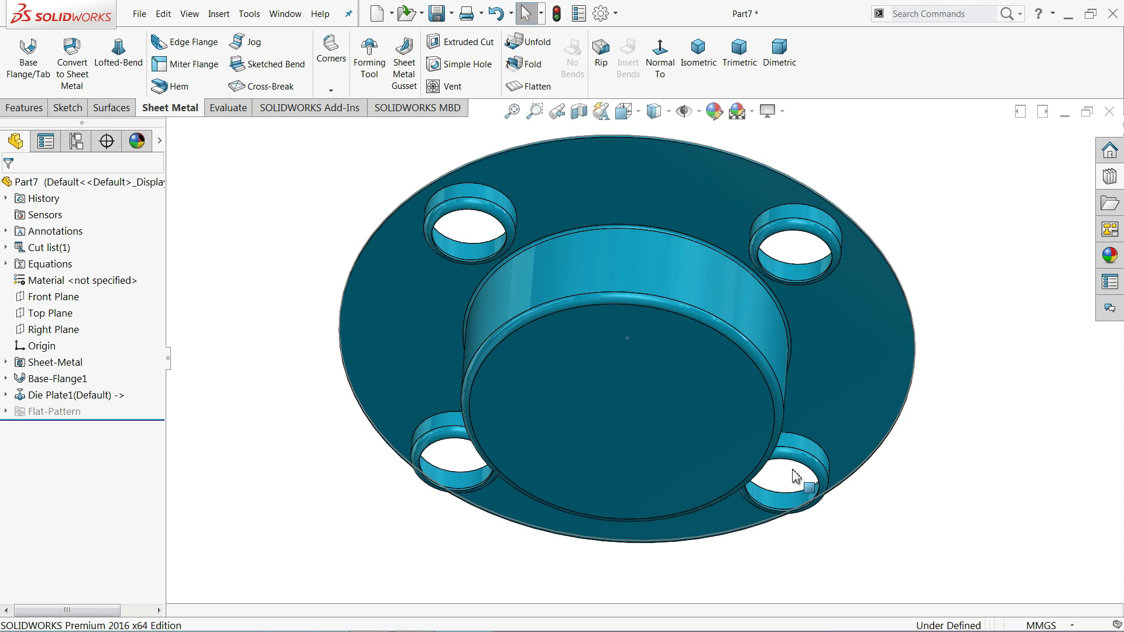
left_click(647, 357)
middle_click_drag(647, 357, 620, 452)
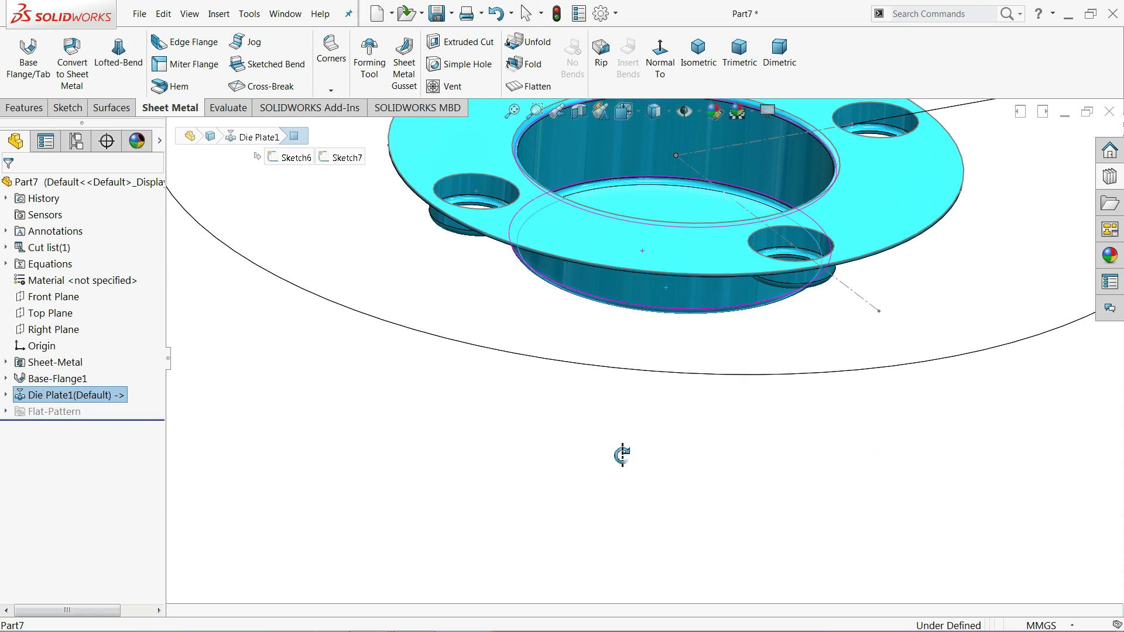
scroll(620, 376, "up", 3)
left_click(598, 375)
middle_click_drag(695, 226, 703, 283)
scroll(705, 287, "down", 3)
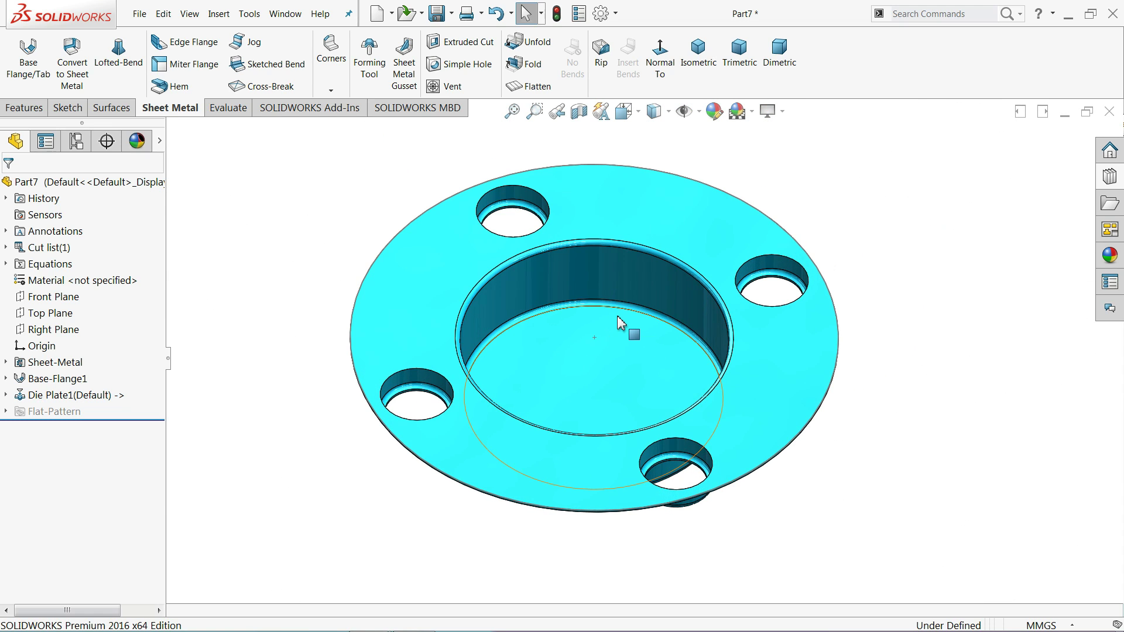
scroll(620, 322, "down", 2)
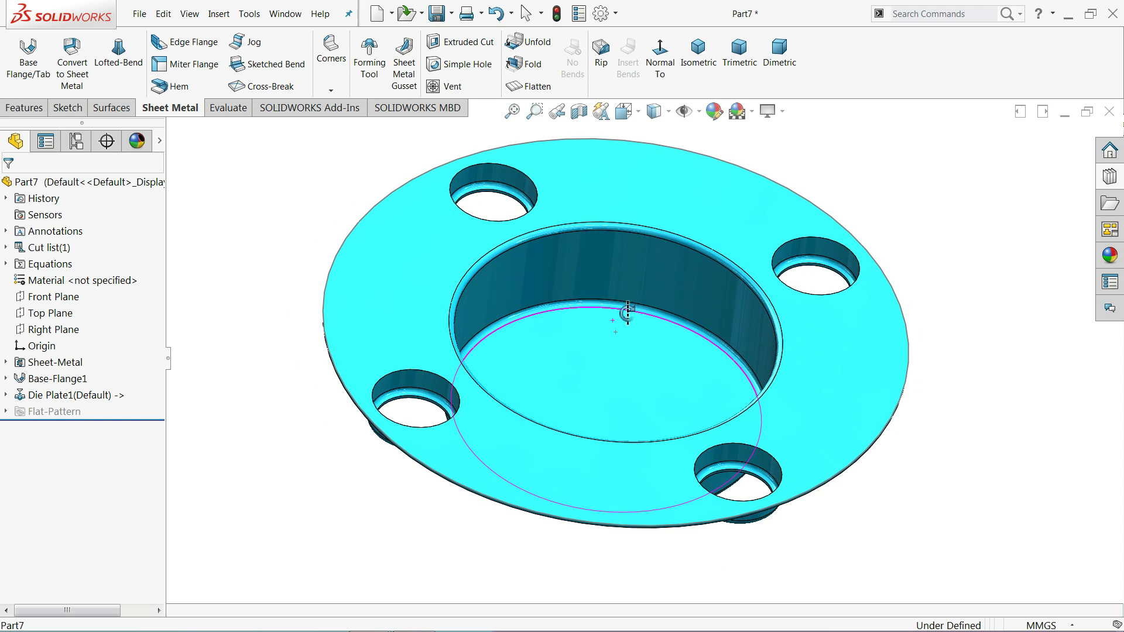